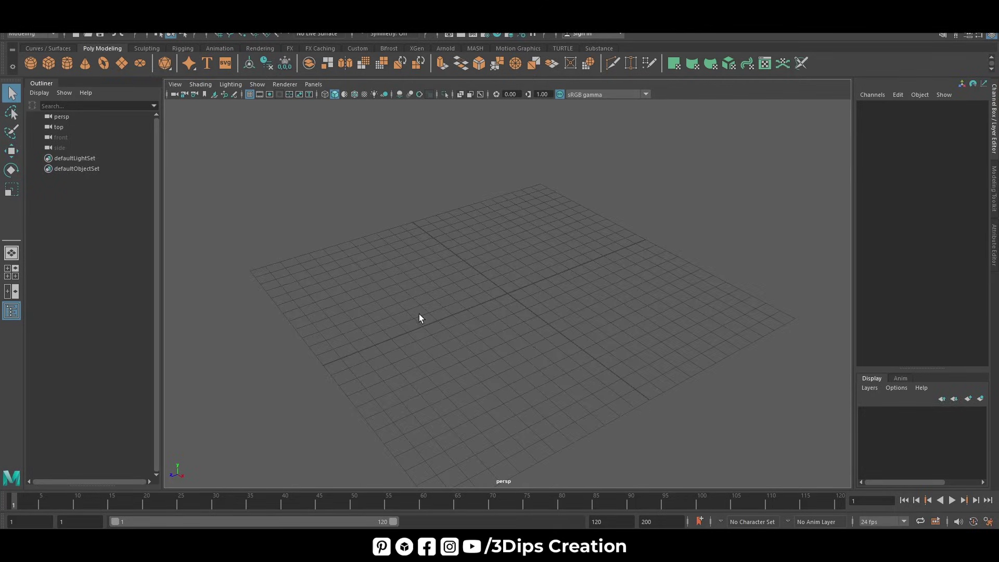
Create a polygon cube and lift it above the grid
left_click(52, 66)
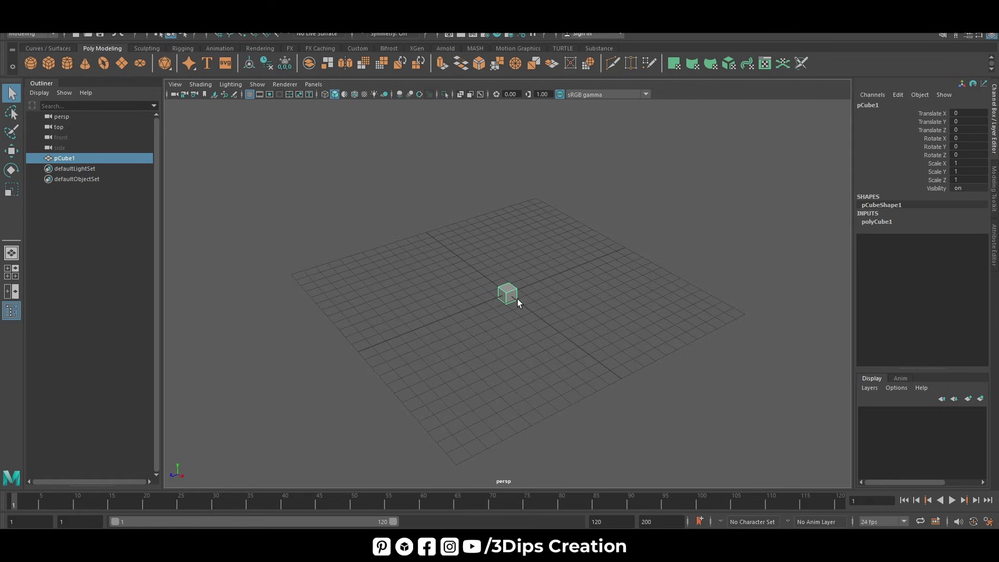
key("w")
left_click_drag(509, 245, 509, 212)
left_click_drag(558, 342, 523, 328, "alt")
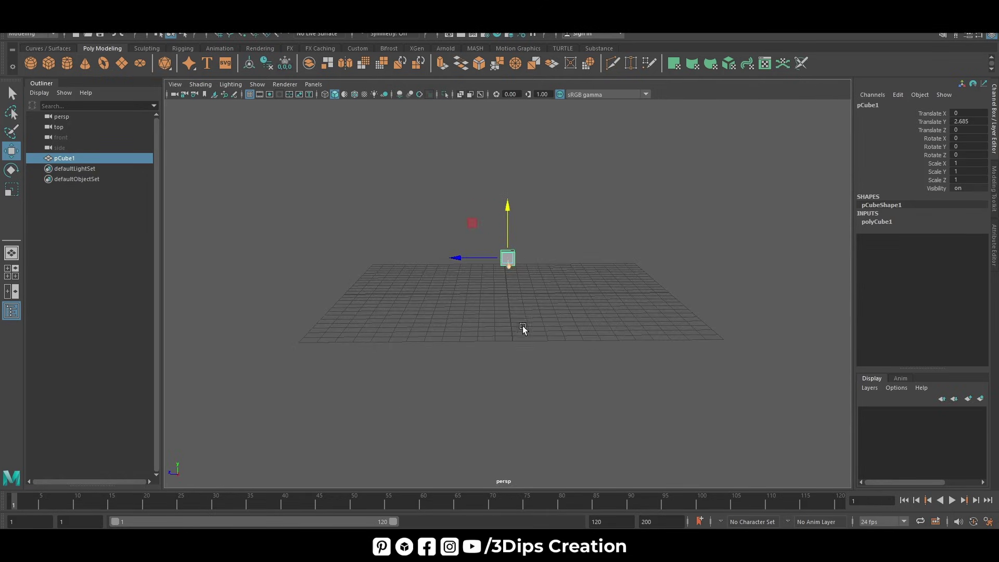
scroll(507, 263, "up", 3)
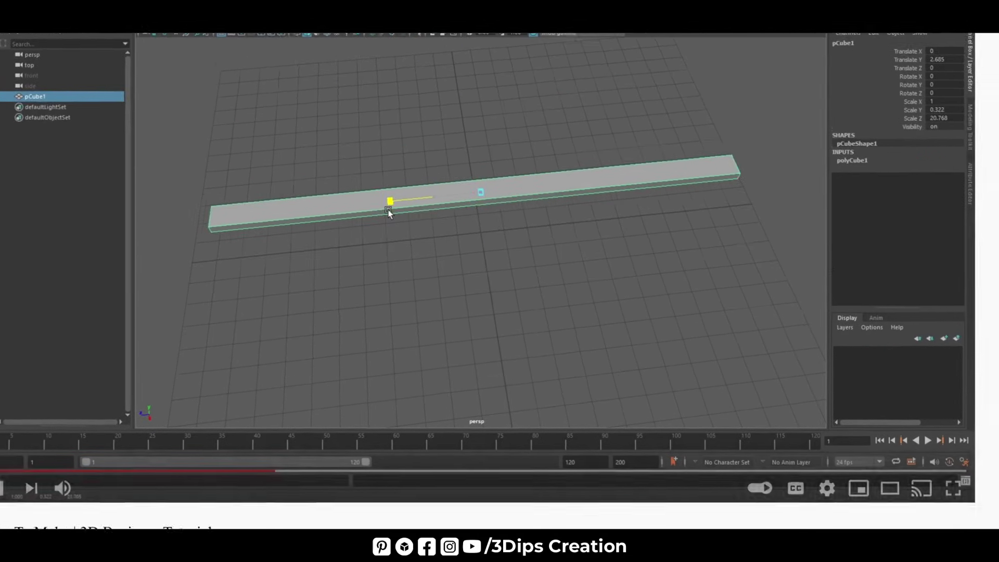
key("space")
scroll(531, 270, "down", 3)
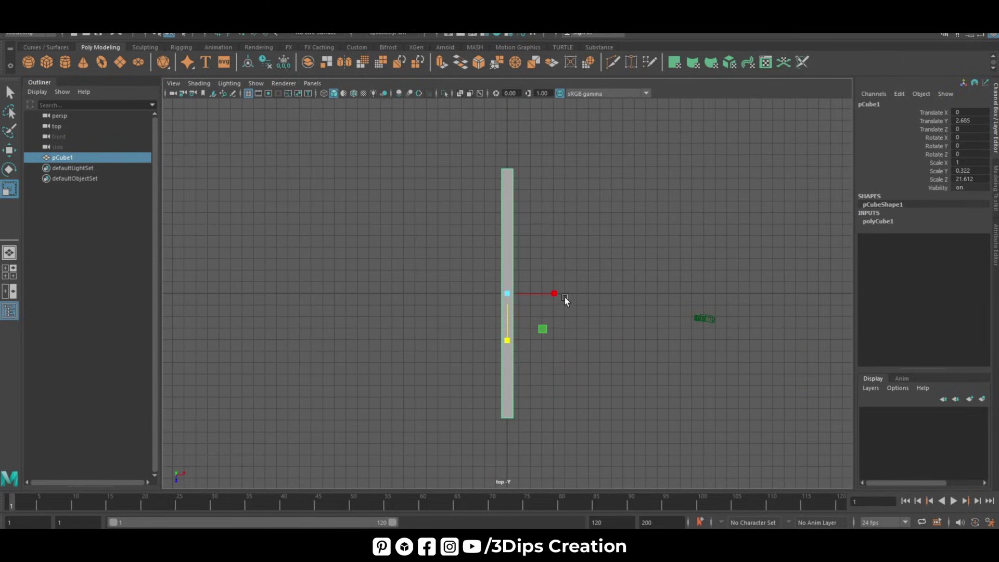
Stretch the cube in top view to a footprint of about 18 by 25
left_click_drag(554, 298, 900, 296)
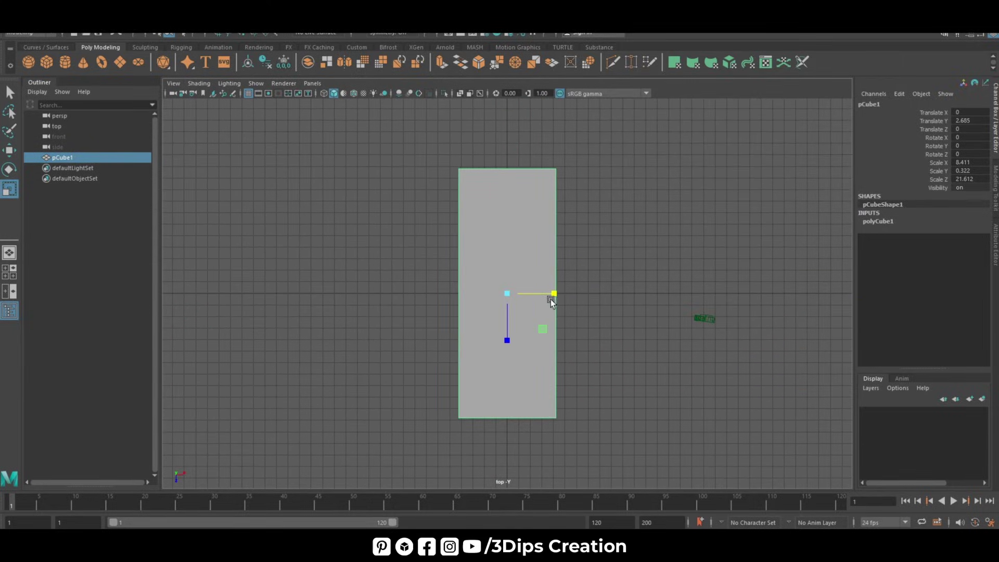
mouse_move(551, 294)
left_mouse_down()
mouse_move(589, 303)
mouse_move(557, 296)
left_mouse_up()
left_click_drag(509, 341, 508, 345)
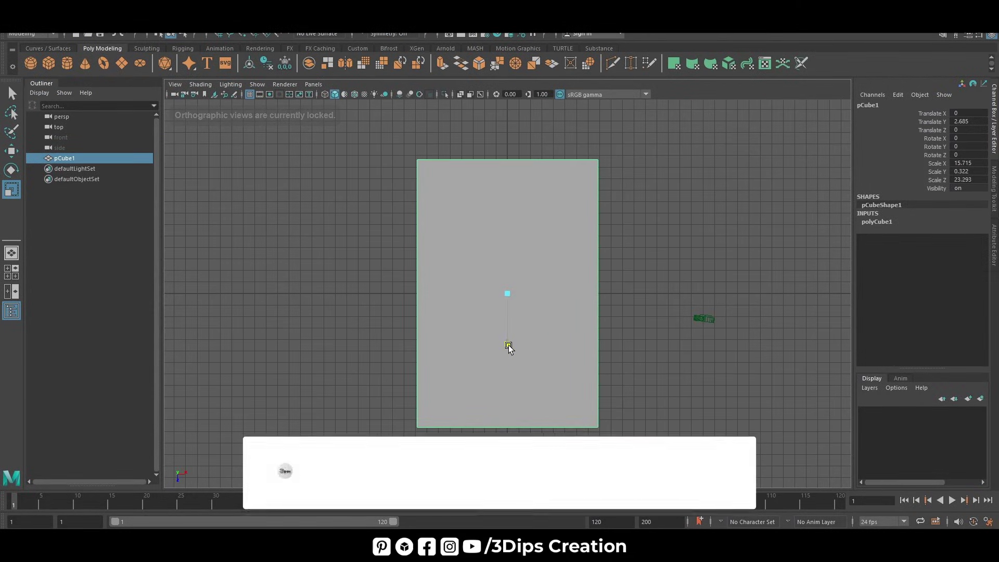
mouse_move(554, 295)
left_mouse_down()
mouse_move(597, 241)
mouse_move(568, 339)
mouse_move(579, 354)
mouse_move(532, 351)
left_mouse_up()
key("space")
key("space")
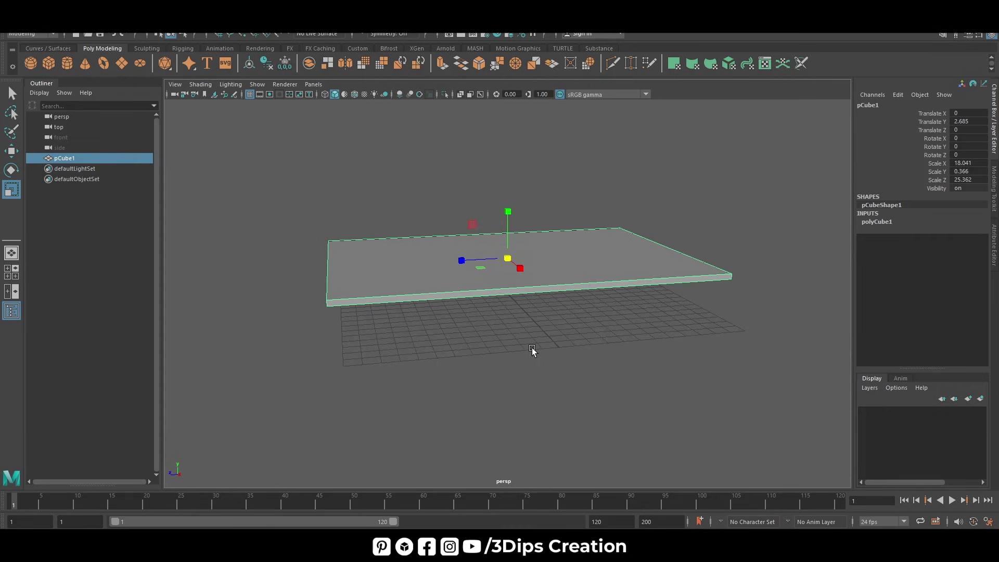
Flatten the slab to about 0.95 thick and rest it just above the grid
mouse_move(508, 217)
left_mouse_down()
mouse_move(508, 244)
mouse_move(519, 242)
mouse_move(531, 169)
mouse_move(534, 186)
left_mouse_up()
key("space")
key("space")
key("r")
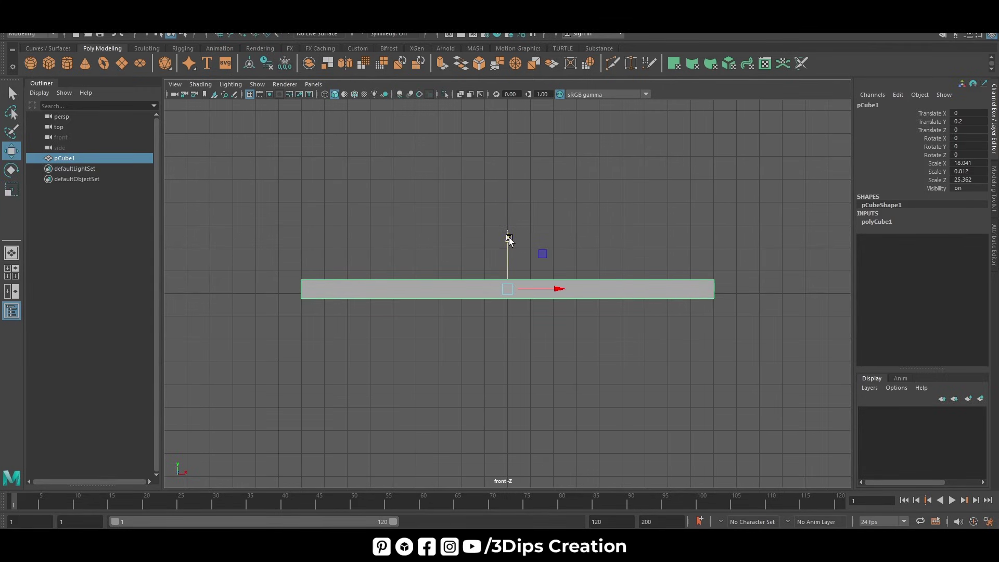
mouse_move(509, 240)
left_mouse_down()
mouse_move(508, 229)
mouse_move(521, 234)
mouse_move(510, 233)
left_mouse_up()
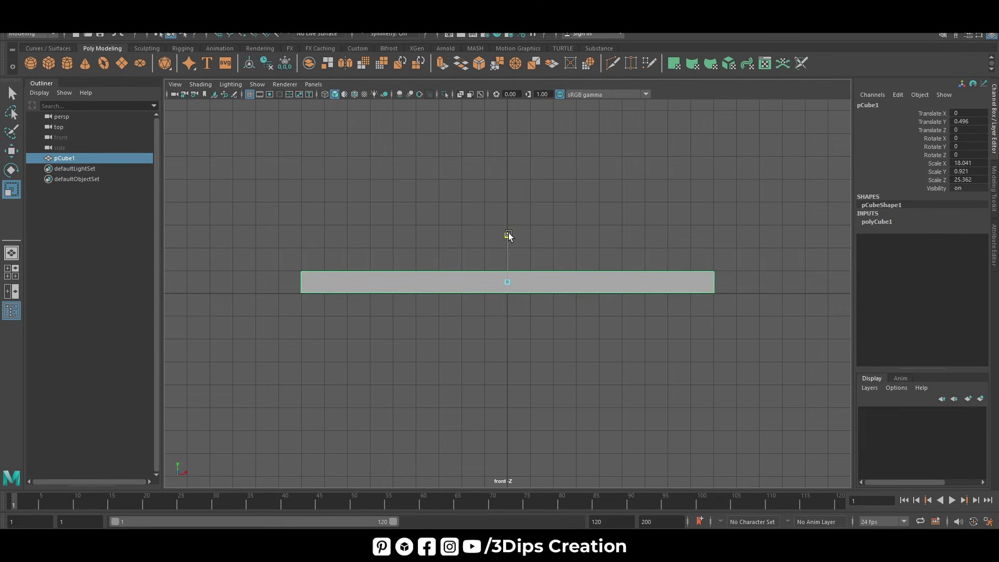
left_click_drag(509, 235, 508, 230)
Insert two evenly spaced edge loops across the slab with Multiple edge loops set to 2
key("space")
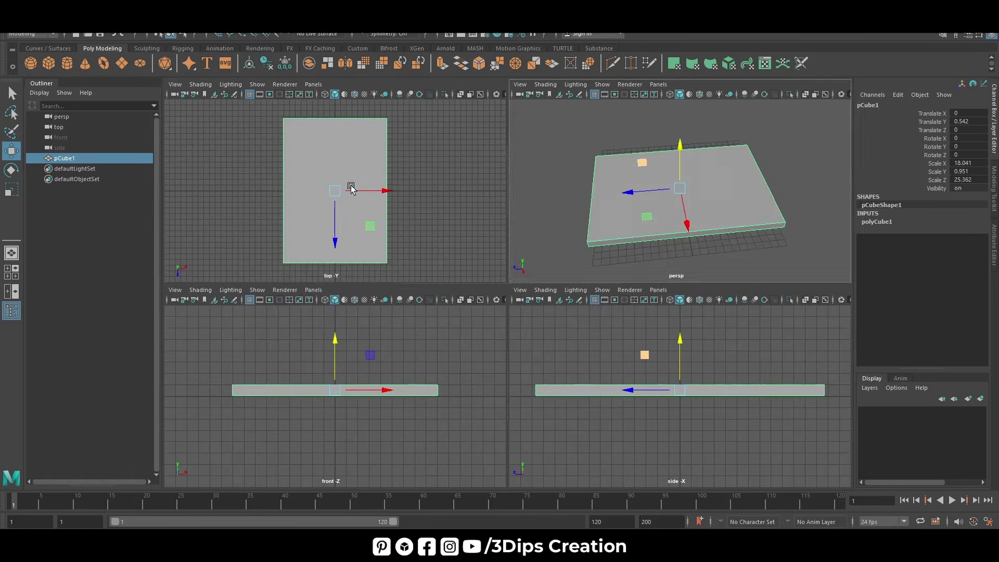
key("space")
right_click(554, 244)
left_click(554, 215)
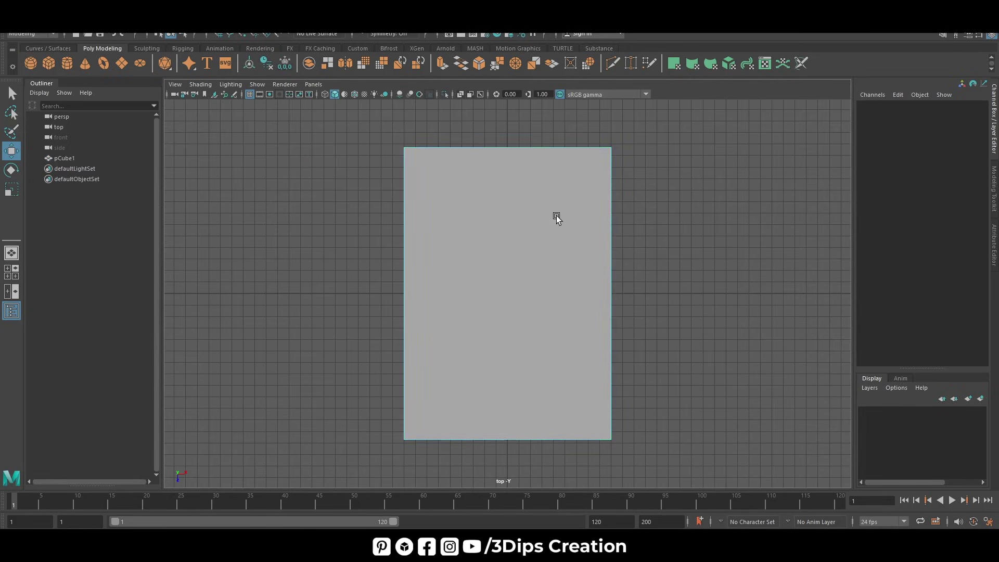
left_click(611, 258)
right_click(540, 246, "shift")
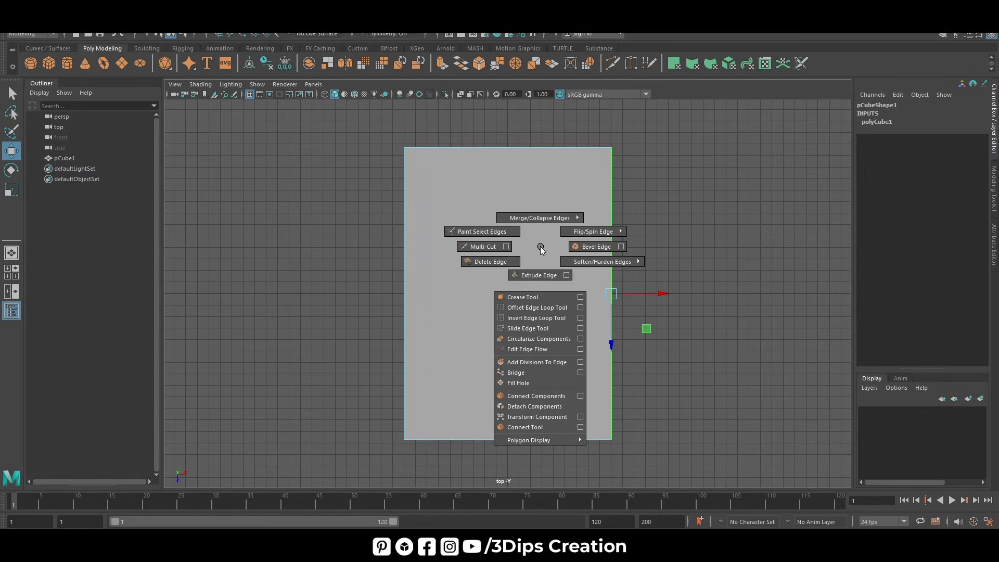
left_click(580, 318)
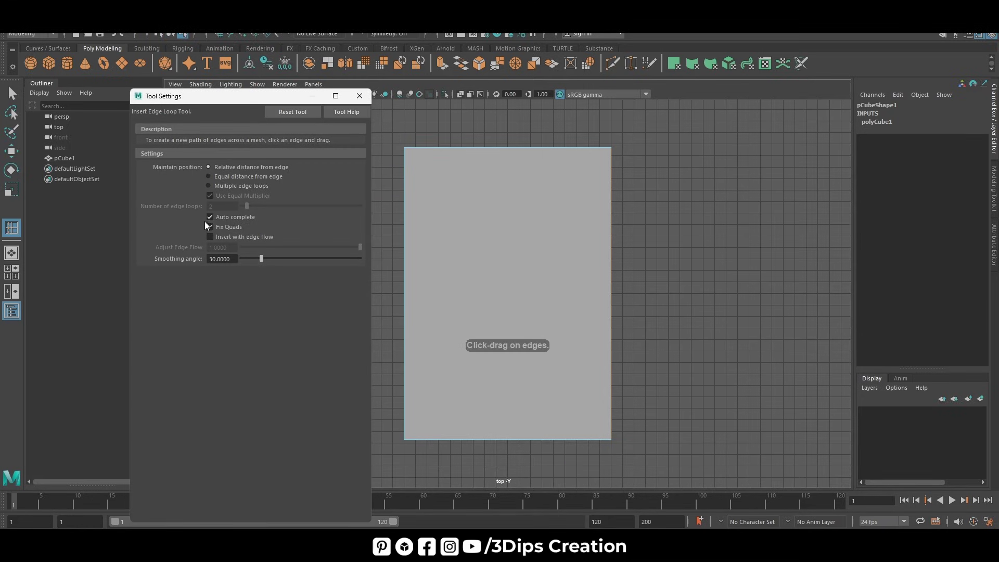
left_click(214, 185)
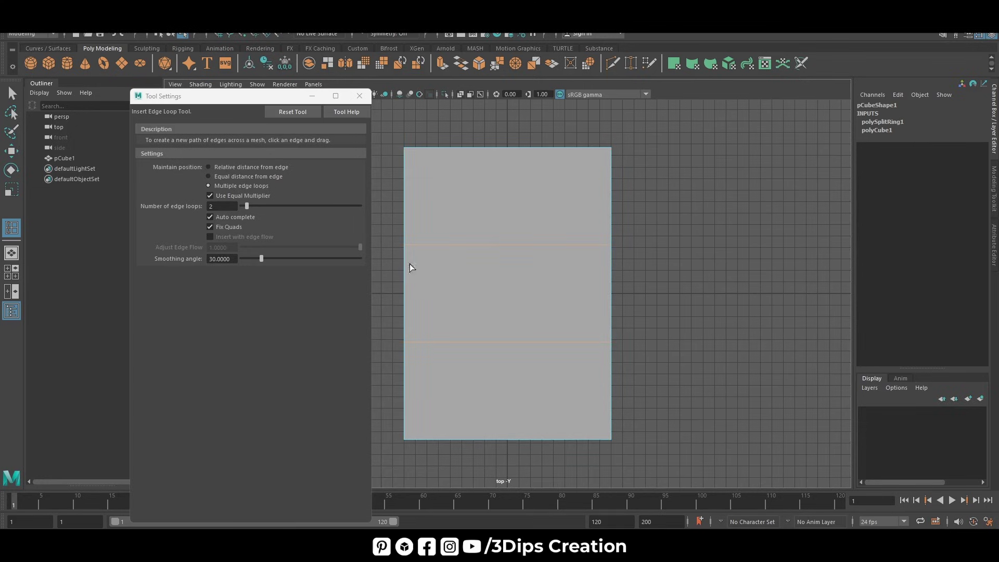
left_click(366, 99)
Select a face of the slab's middle section in face mode
key("space")
key("w")
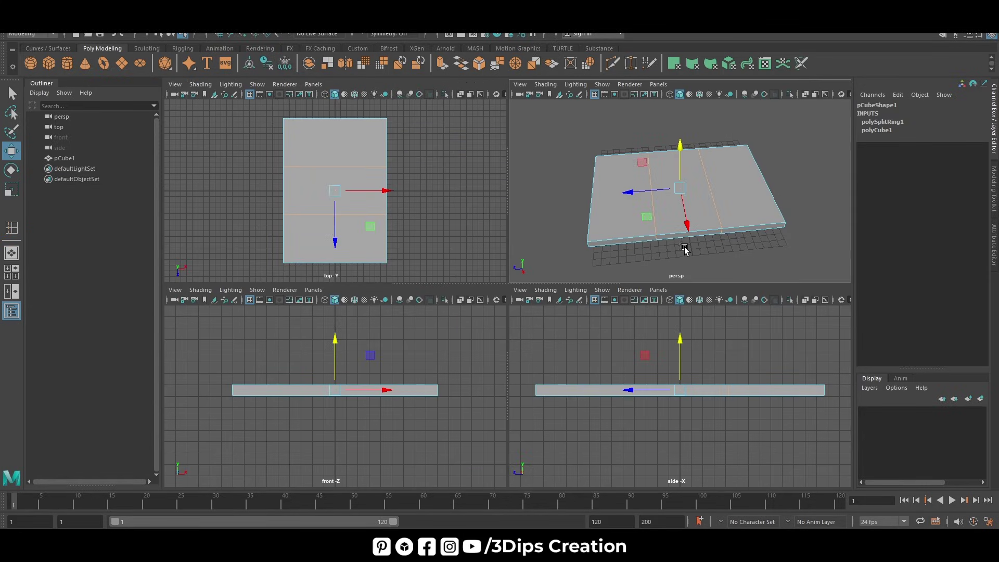
right_click_drag(685, 247, 688, 265)
left_click(686, 237)
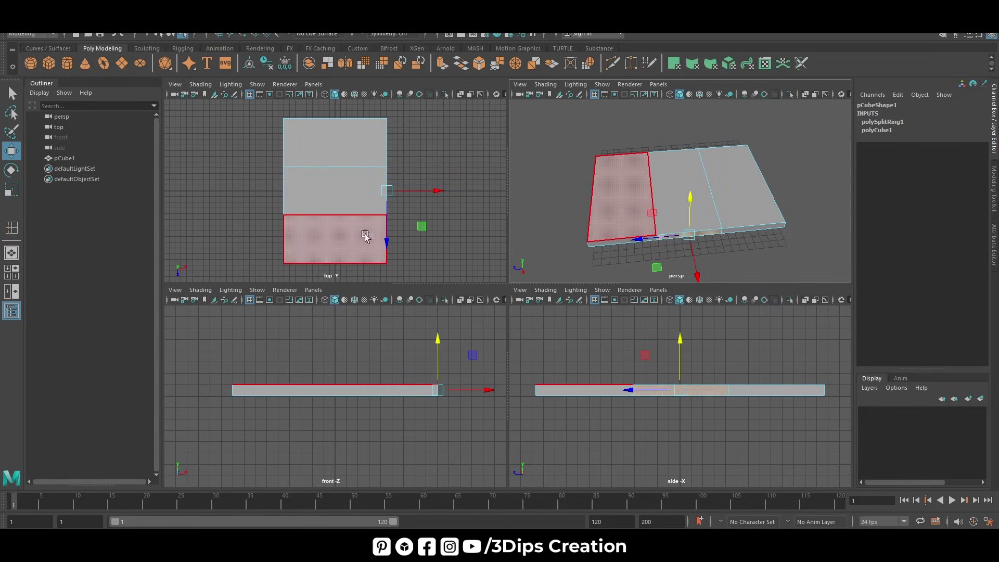
Extrude the middle side face outward to the right to form the porch extension
key("space")
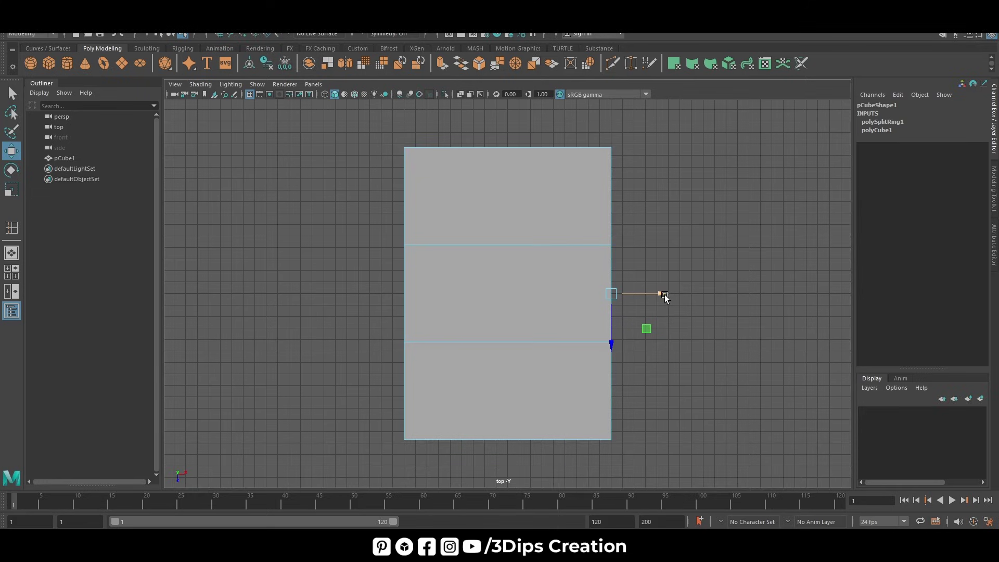
left_click_drag(661, 294, 752, 292, "shift")
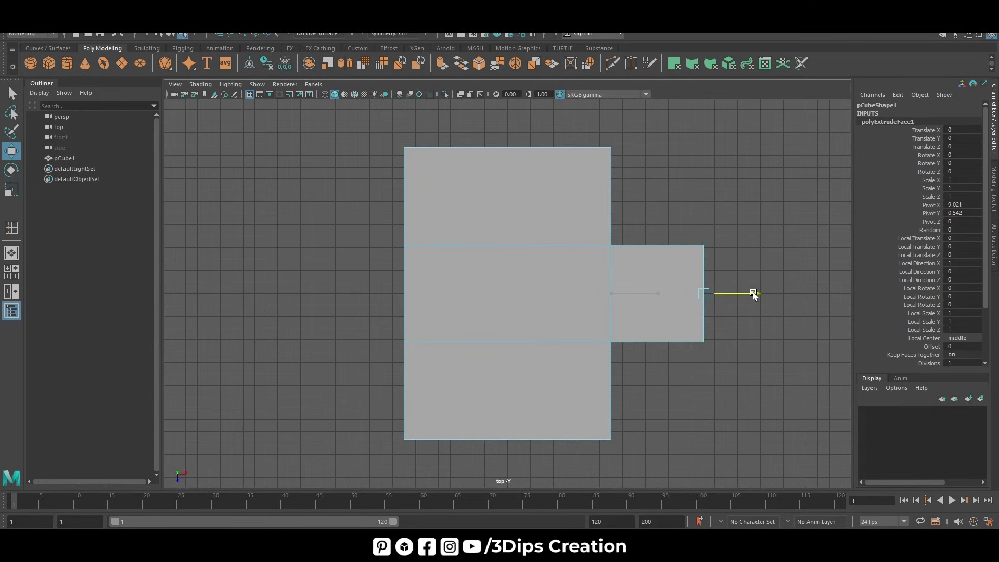
left_click(682, 397)
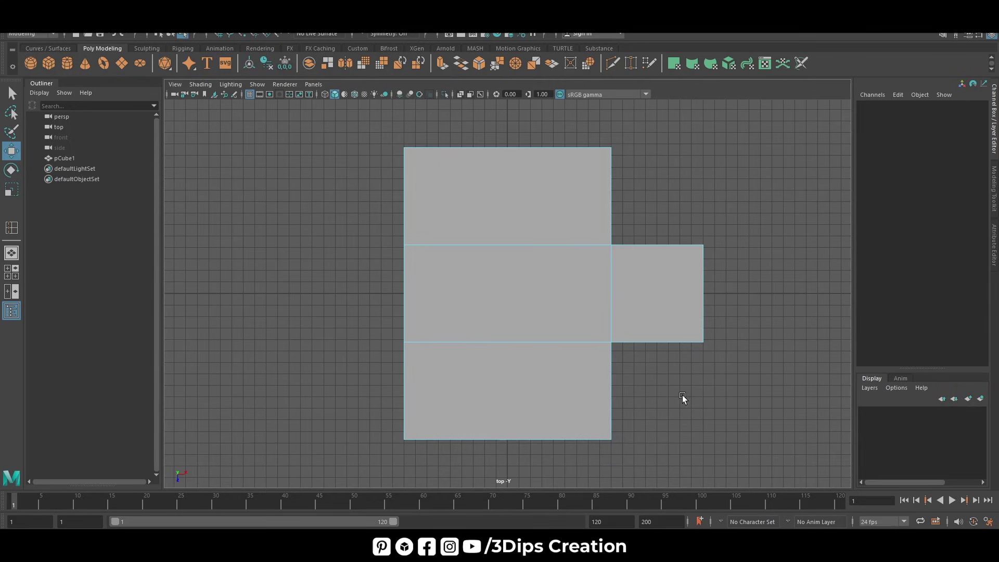
key("space")
key("space")
mouse_move(571, 263)
left_mouse_down("alt")
mouse_move(598, 392)
mouse_move(612, 405)
mouse_move(603, 395)
left_mouse_up("alt")
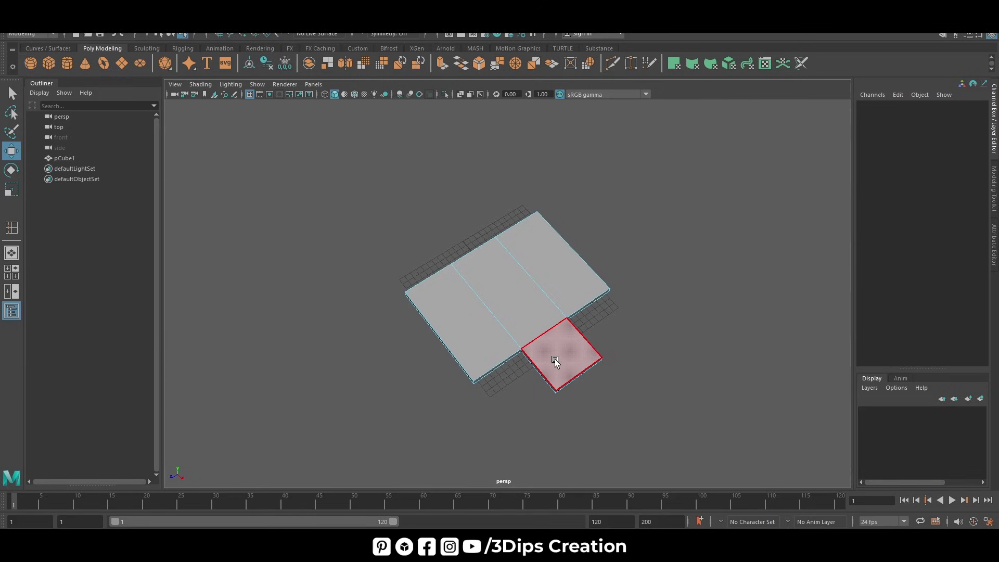
left_click_drag(555, 362, 538, 319, "alt")
key("space")
key("space")
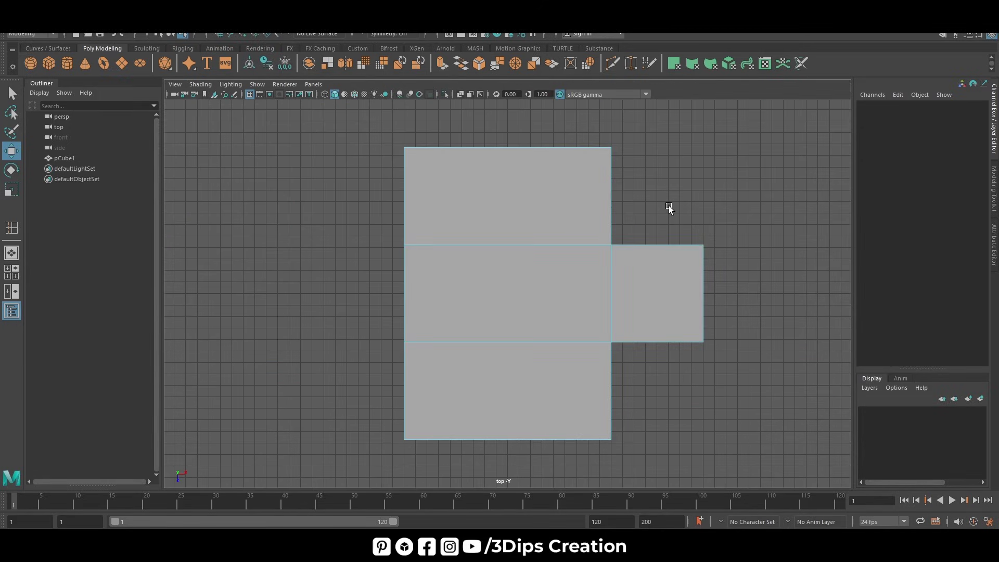
Spread the middle band's vertices and stretch the slab's top, bottom and left edges outward
key("F9")
left_click_drag(349, 218, 738, 380)
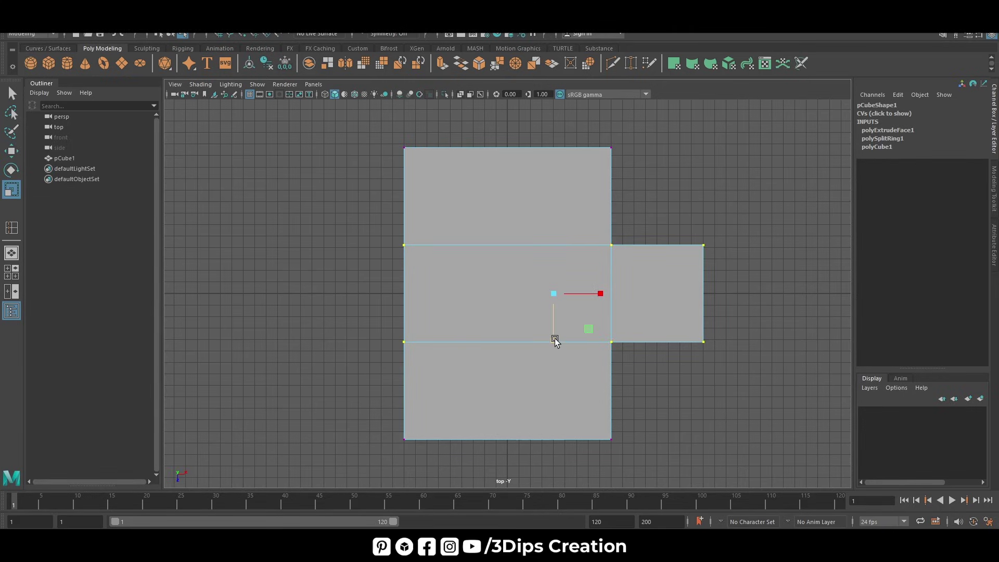
left_click_drag(554, 340, 557, 350)
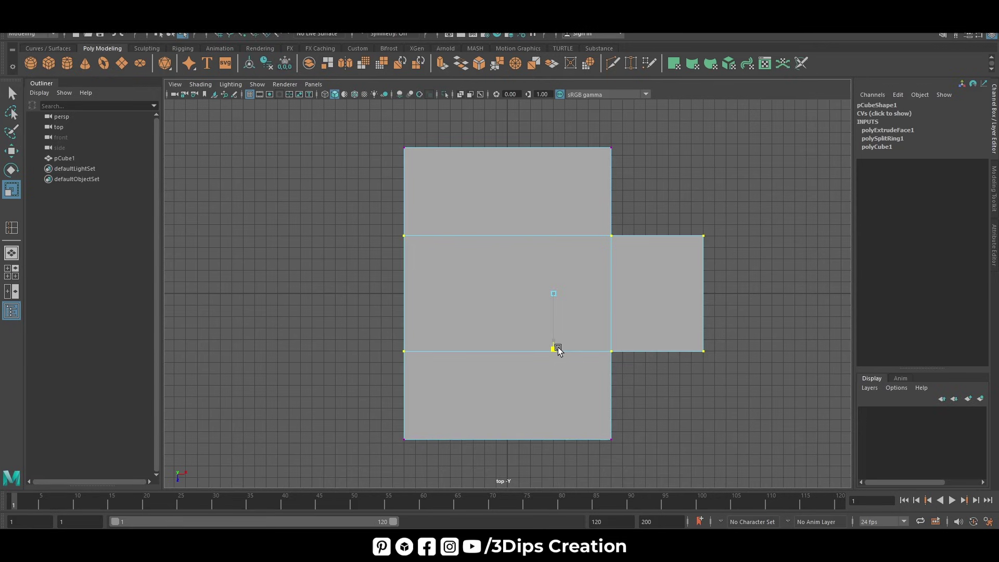
left_click_drag(633, 178, 635, 179)
left_click_drag(472, 448, 637, 471, "shift")
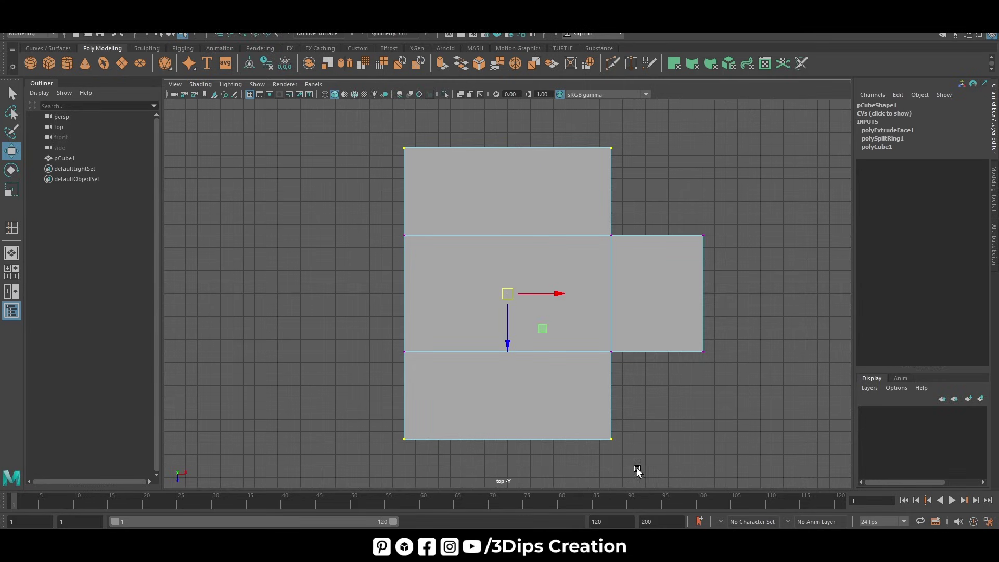
left_click_drag(510, 340, 511, 350)
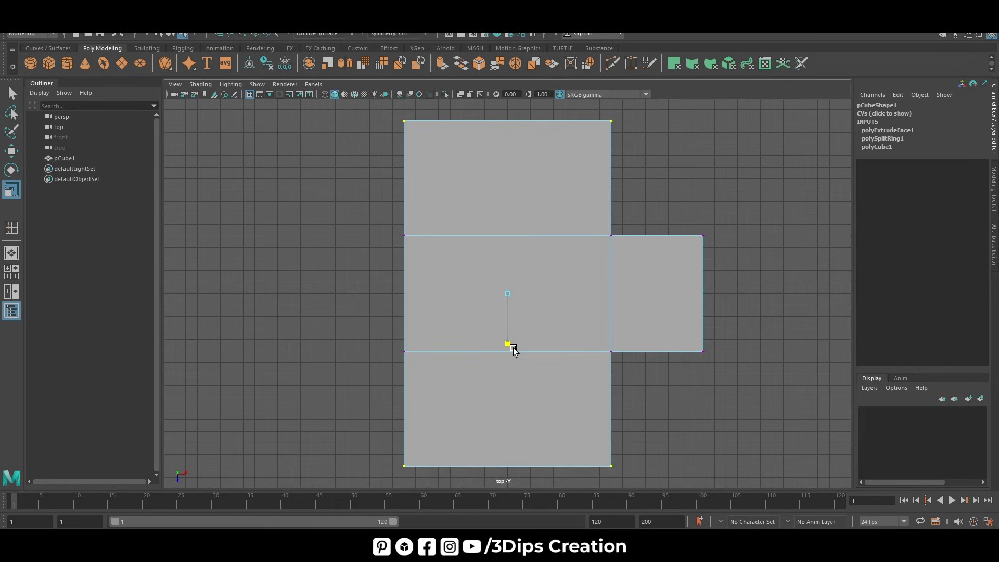
mouse_move(391, 481)
left_mouse_down()
mouse_move(452, 436)
mouse_move(424, 474)
left_mouse_up()
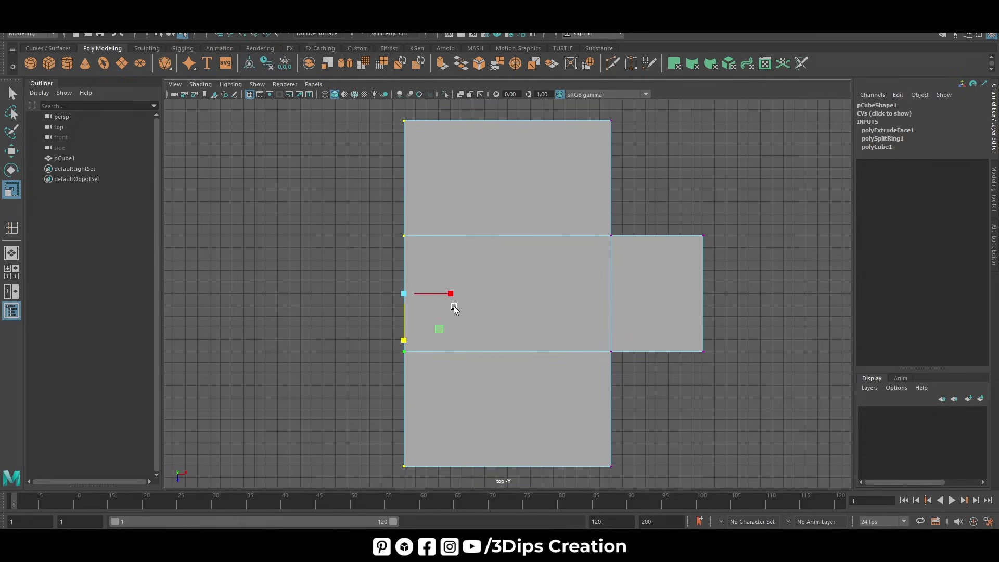
left_click_drag(453, 295, 431, 302)
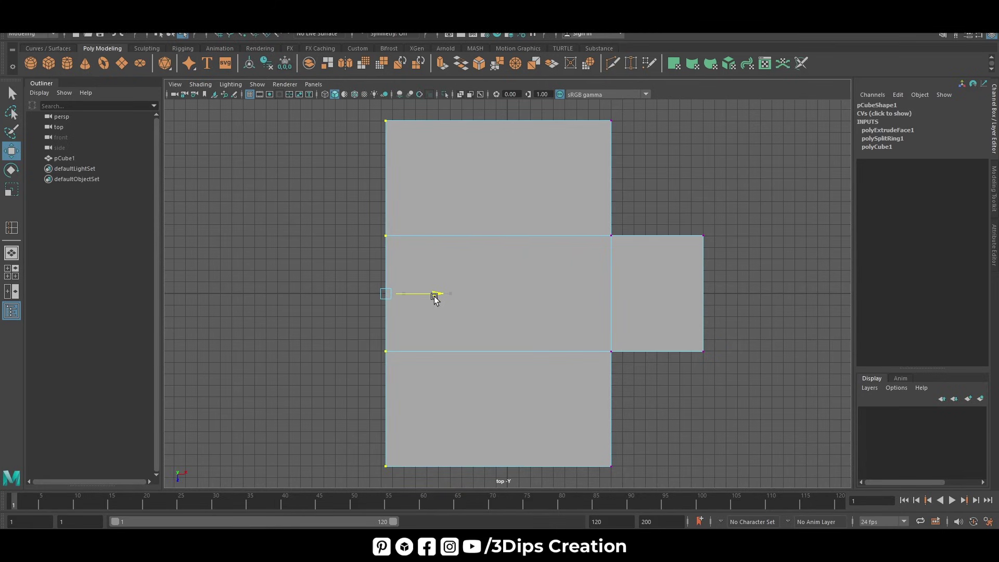
Orbit the perspective view around the extended slab in object mode
key("space")
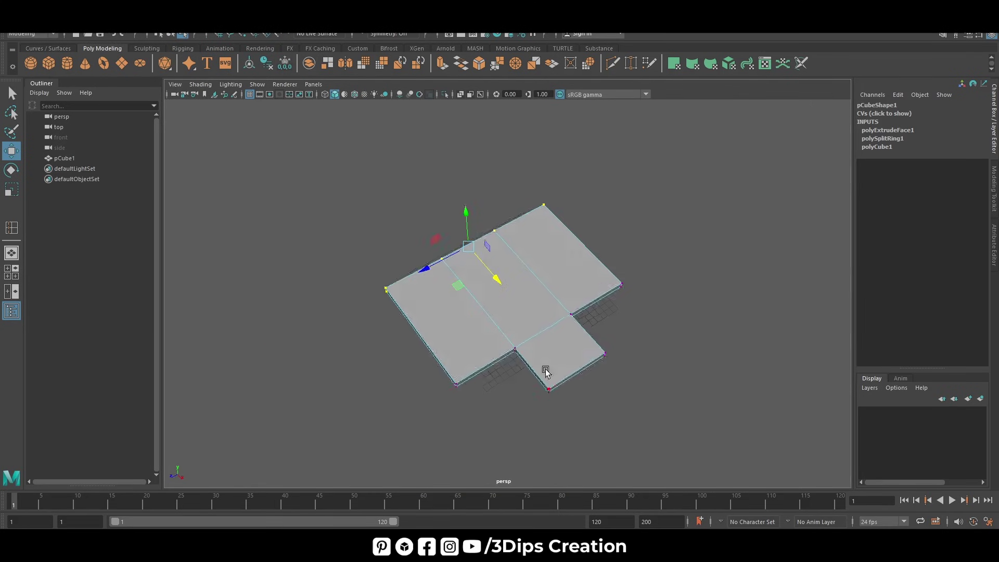
left_click_drag(541, 370, 532, 289, "alt")
right_click_drag(530, 263, 525, 314)
scroll(524, 315, "up", 5)
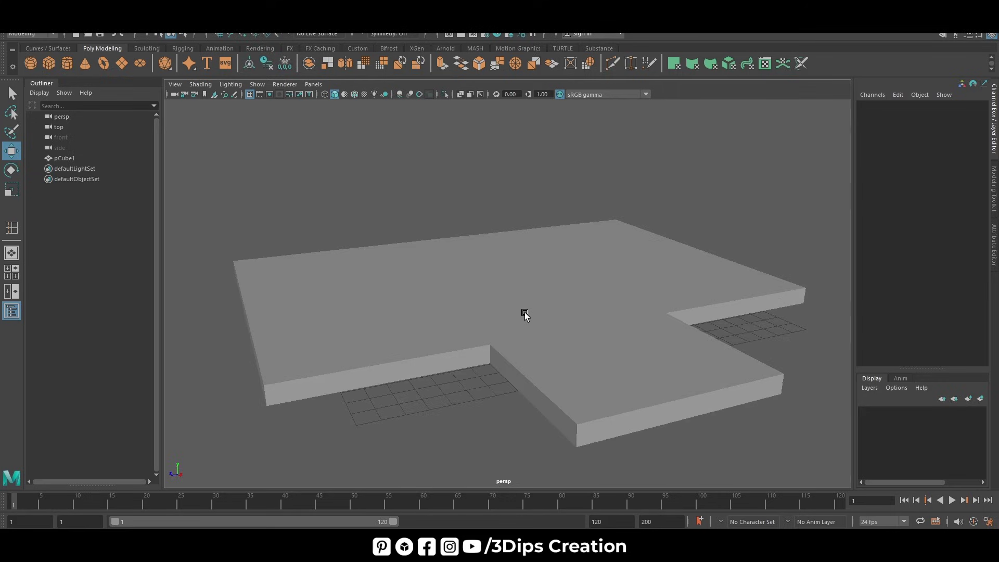
scroll(497, 362, "down", 3)
Multi-Cut edge loops just inside the slab's edges in top view
left_click(397, 337)
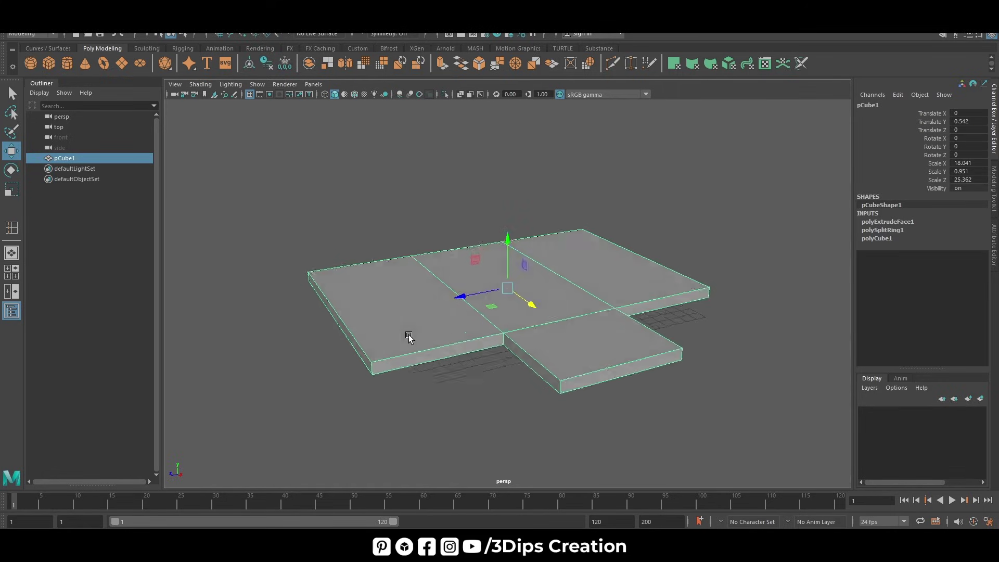
left_click_drag(408, 339, 430, 350, "alt")
key("space")
key("space")
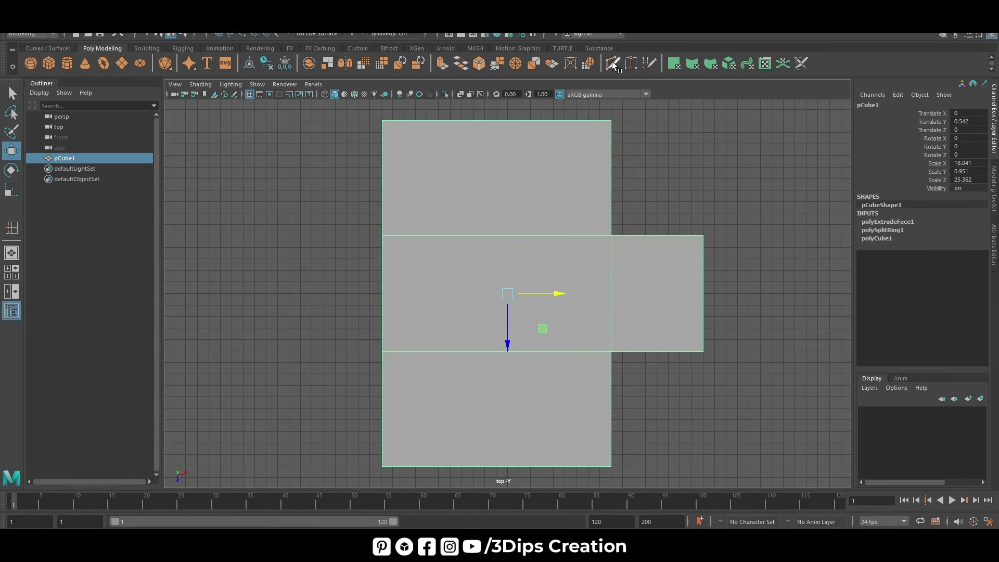
left_click(612, 64)
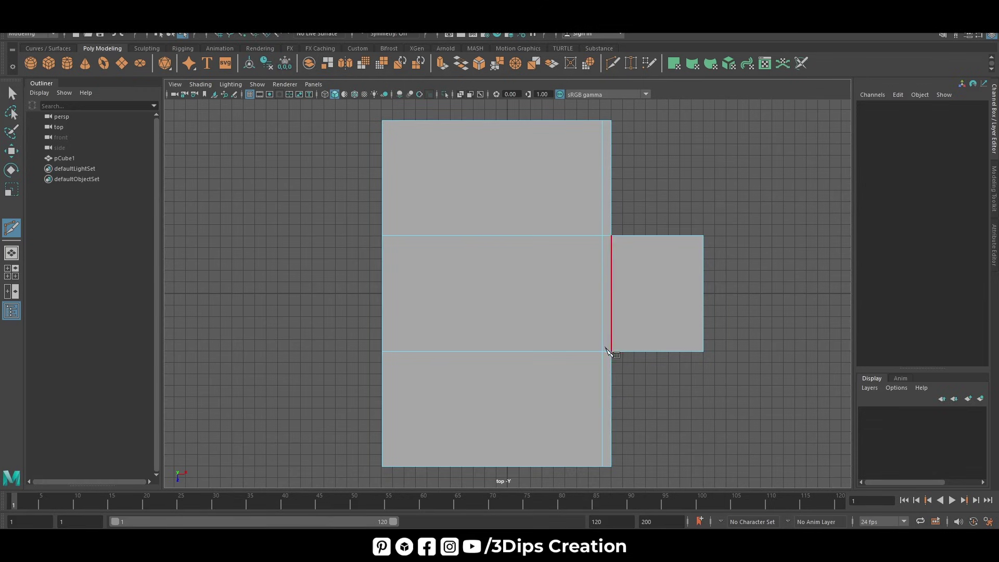
left_click(606, 457, "ctrl")
left_click(391, 457, "ctrl")
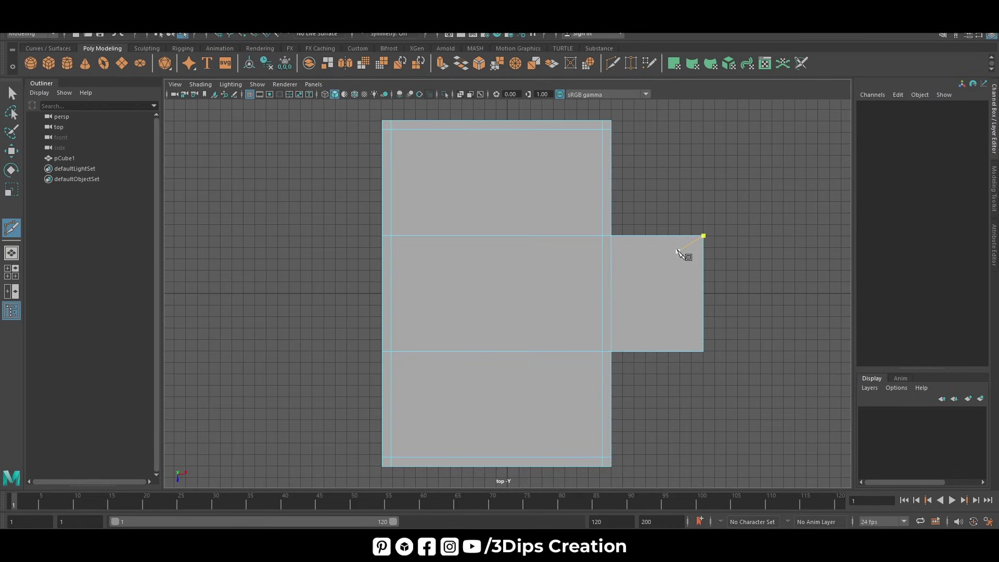
key("space")
key("space")
left_click_drag(602, 352, 512, 362, "alt")
Select the six border strip faces around the slab's perimeter
key("w")
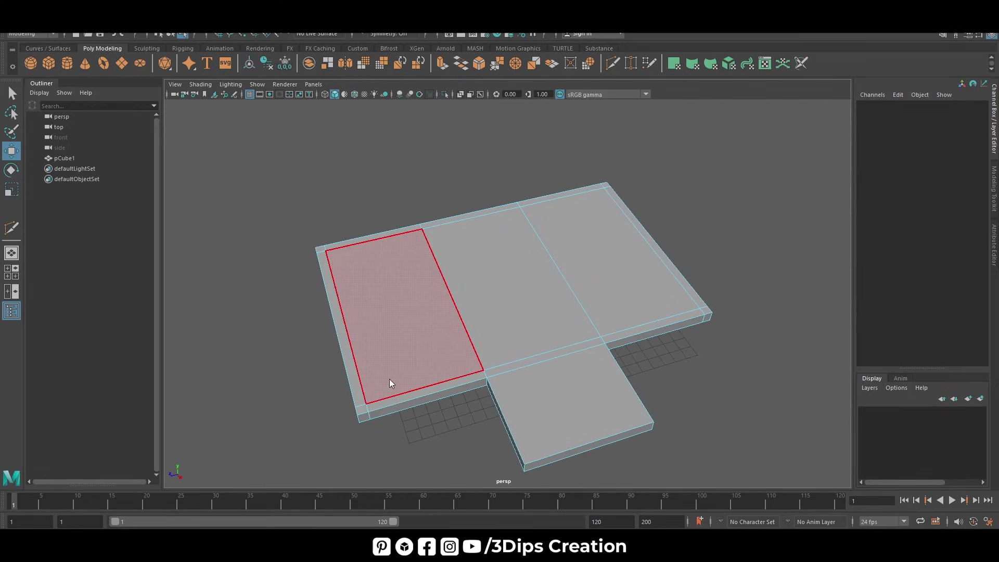
right_click_drag(389, 264, 383, 301)
left_click(363, 414)
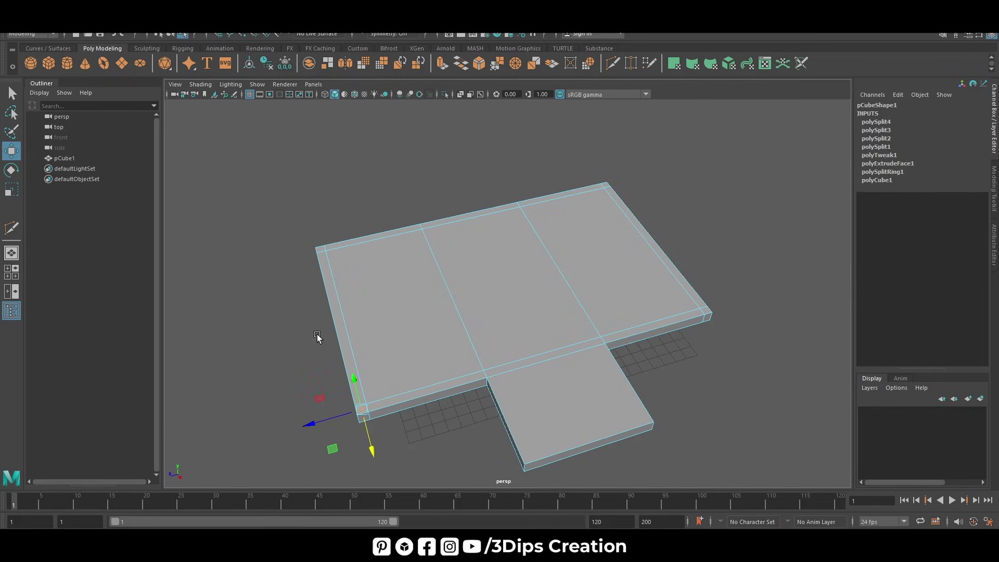
left_click_drag(317, 339, 340, 328, "alt")
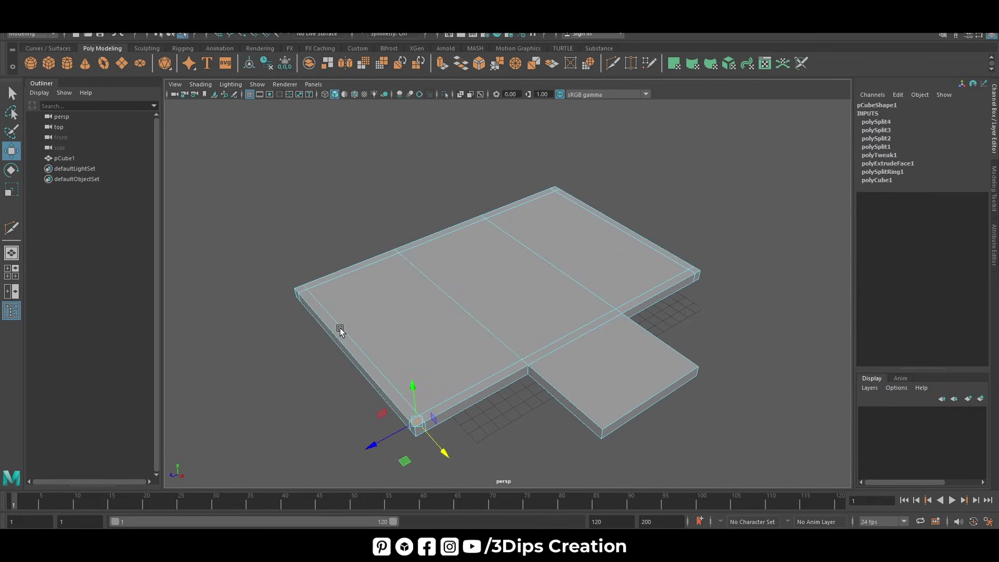
left_click(451, 402, "shift")
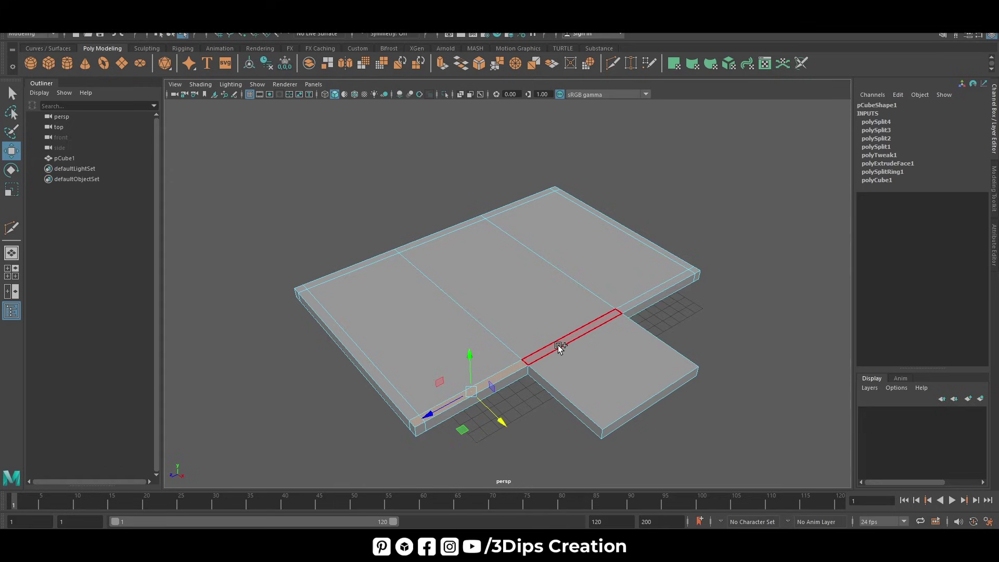
left_click(669, 285, "shift")
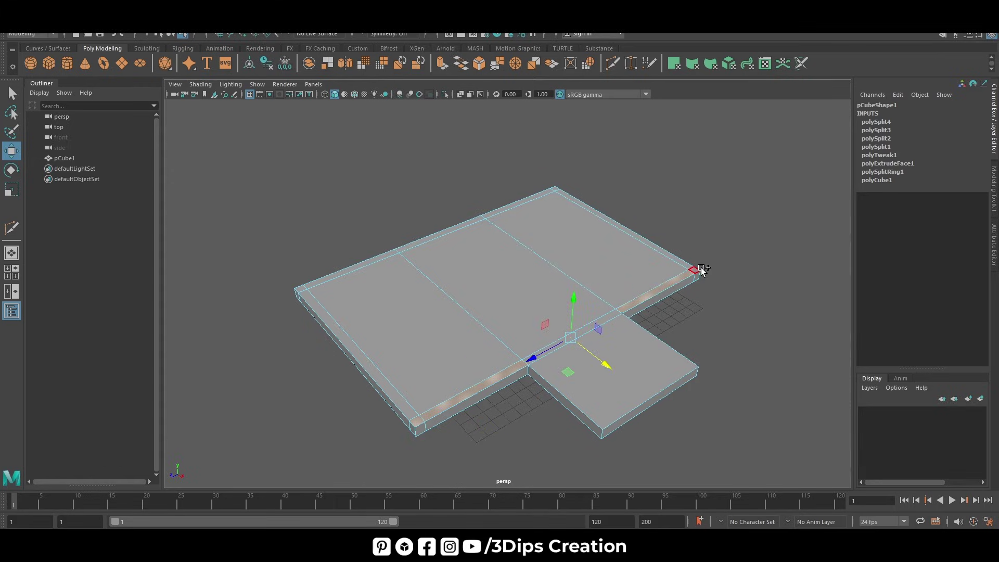
left_click(680, 257, "shift")
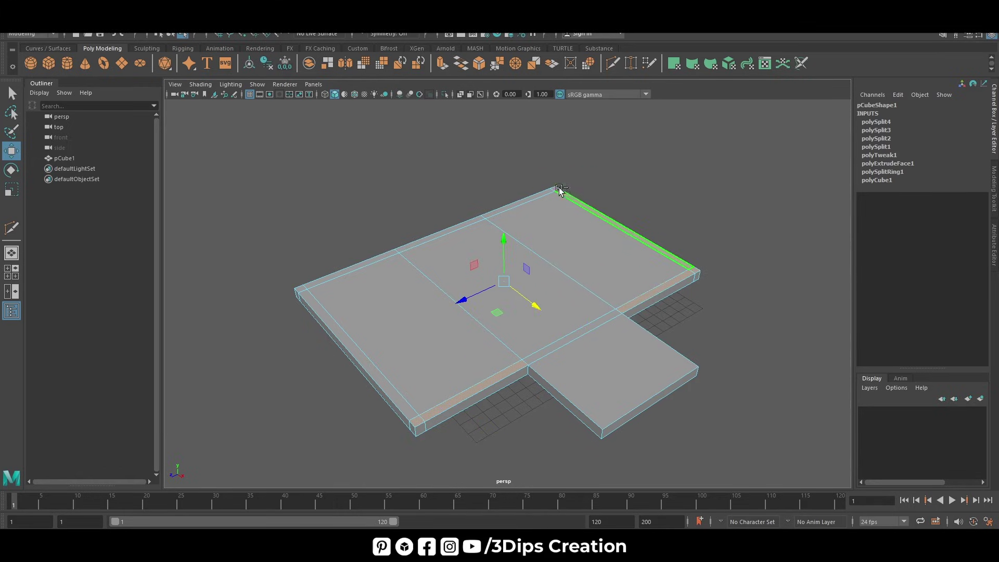
left_click(458, 227, "shift")
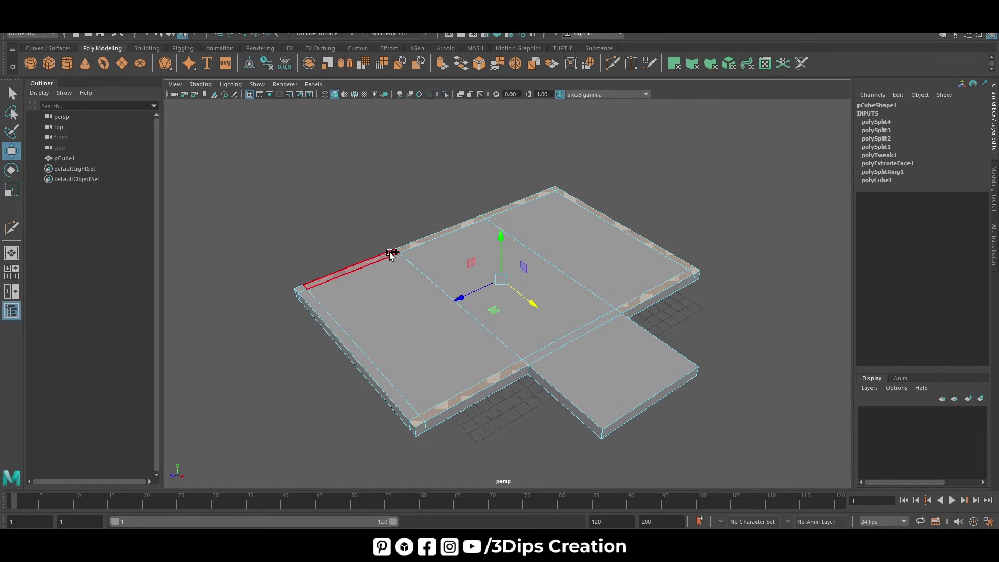
left_click(304, 285, "shift")
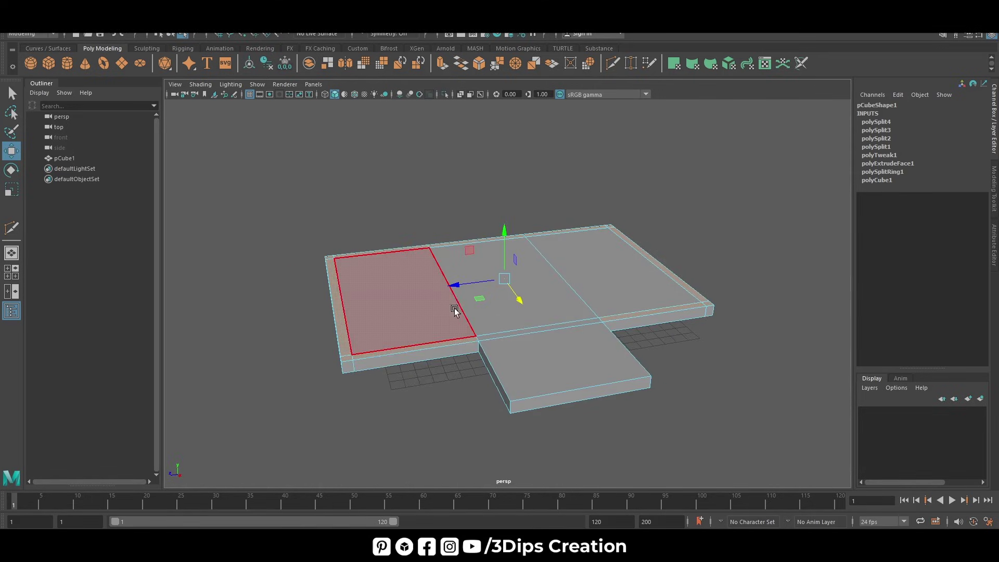
key("space")
key("space")
scroll(575, 313, "down", 2)
scroll(536, 404, "down", 2)
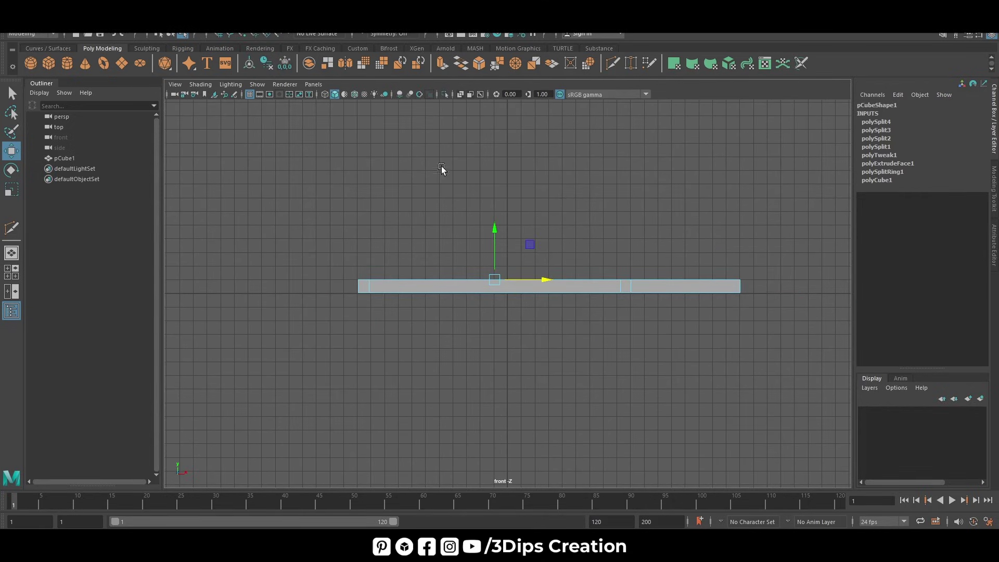
left_click_drag(495, 231, 508, 165, "shift")
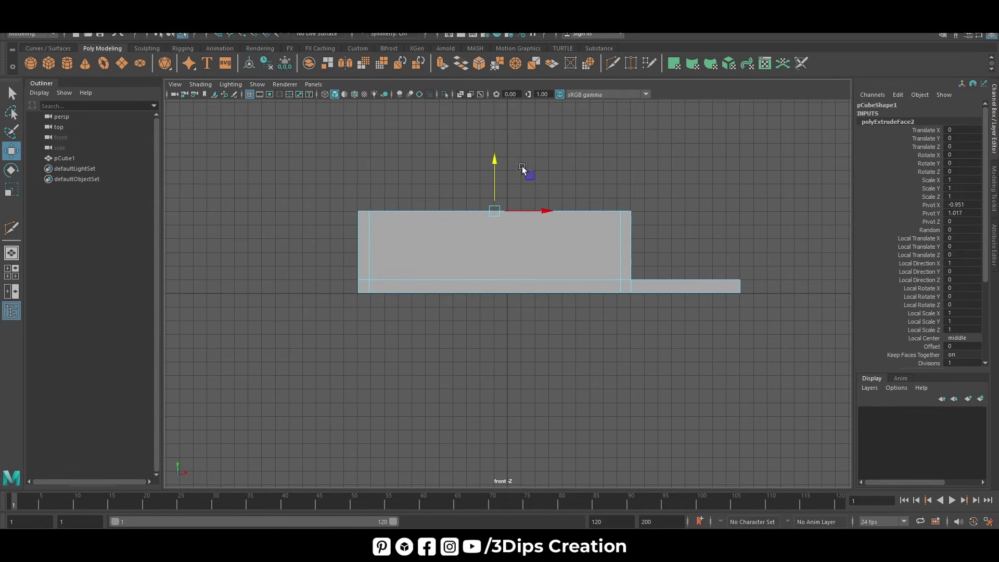
key("space")
key("space")
mouse_move(404, 383)
left_mouse_down("alt")
mouse_move(486, 383)
mouse_move(386, 402)
left_mouse_up("alt")
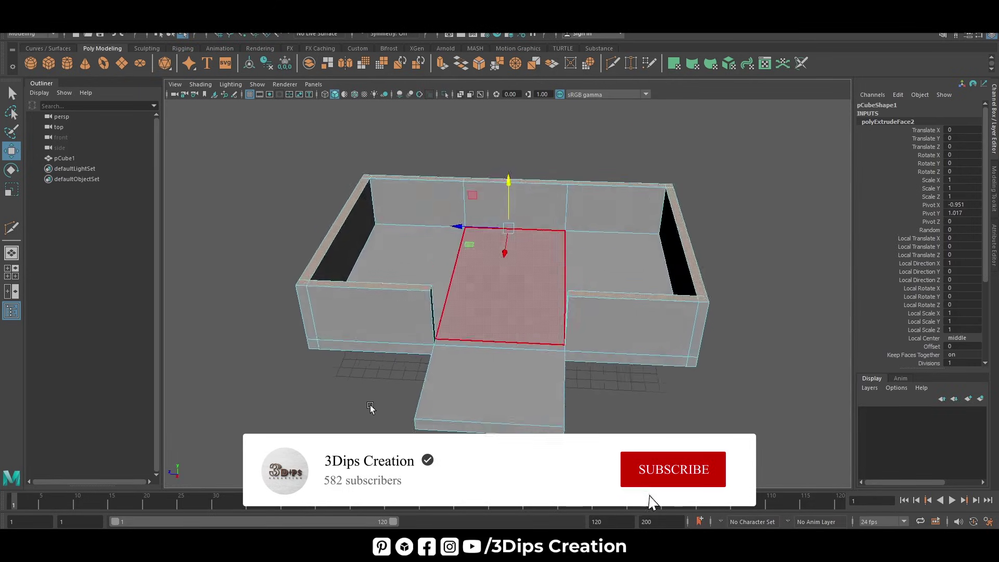
key("ctrl+z")
key("F9")
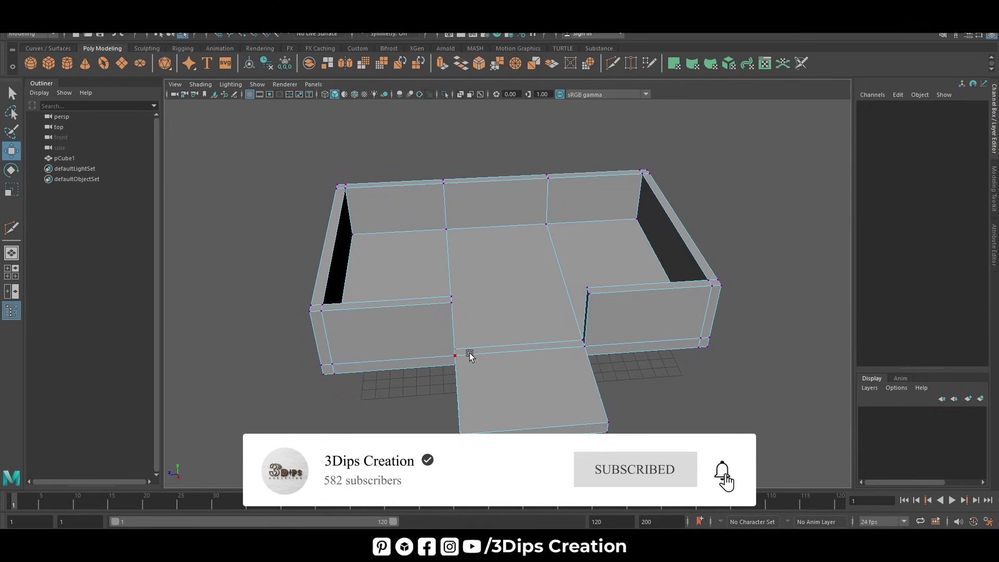
key("space")
key("space")
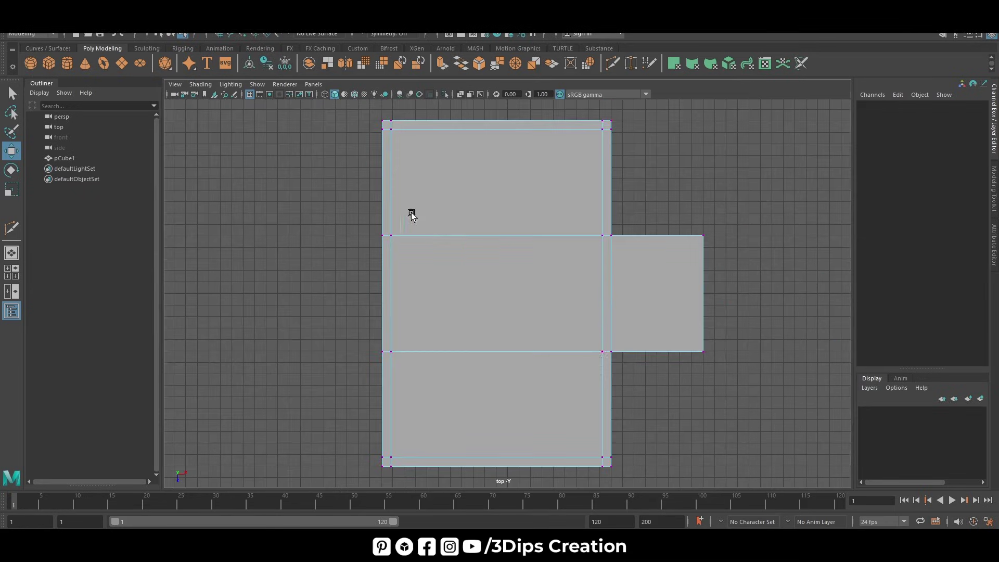
scroll(609, 305, "down", 2)
scroll(609, 305, "down", 2)
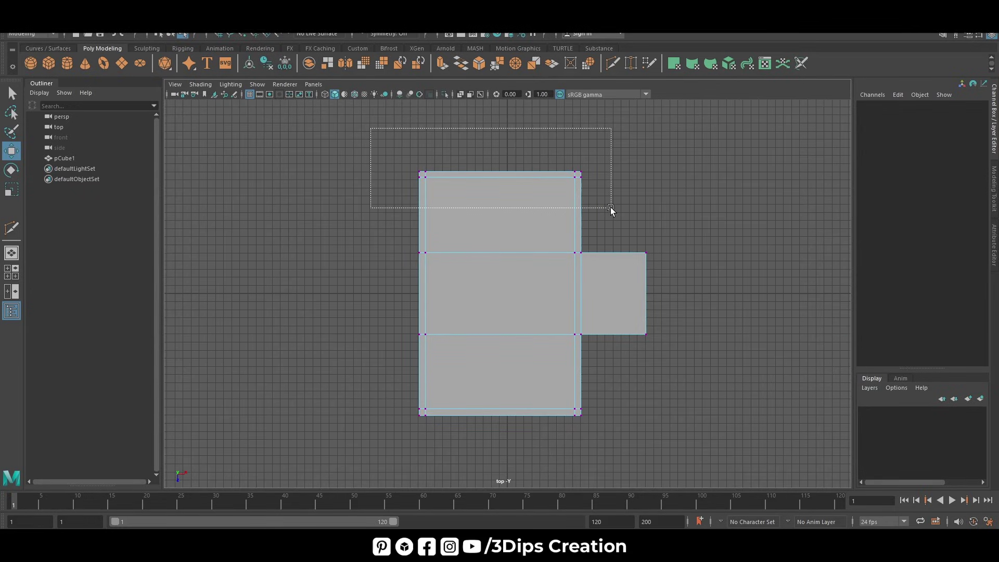
left_click_drag(372, 131, 611, 213)
left_click_drag(382, 385, 663, 435, "shift")
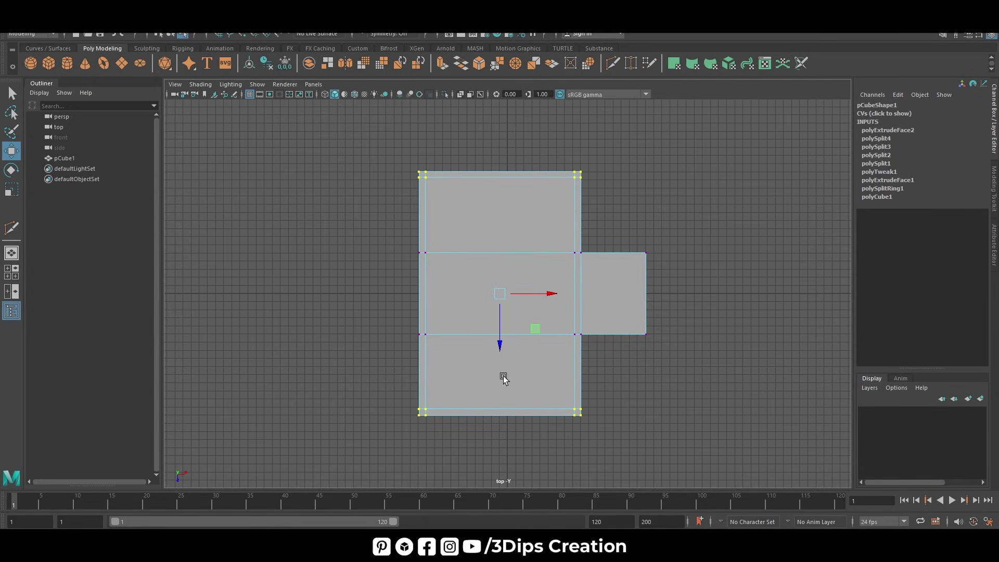
Scale the slab's top and bottom ends outward and shift its left vertex column left
key("r")
left_click_drag(500, 345, 501, 356)
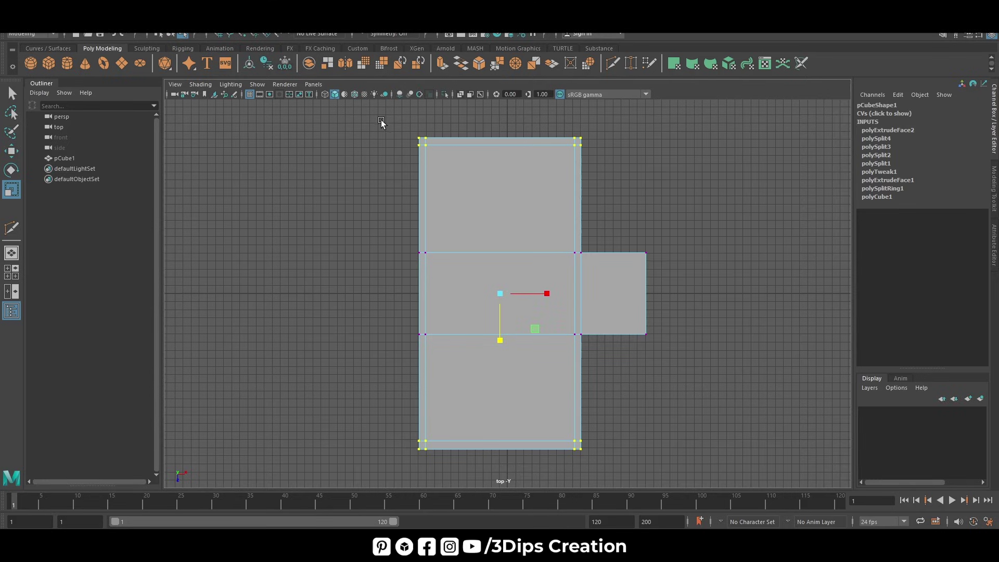
left_click_drag(379, 105, 468, 486)
key("w")
left_click_drag(469, 294, 452, 300)
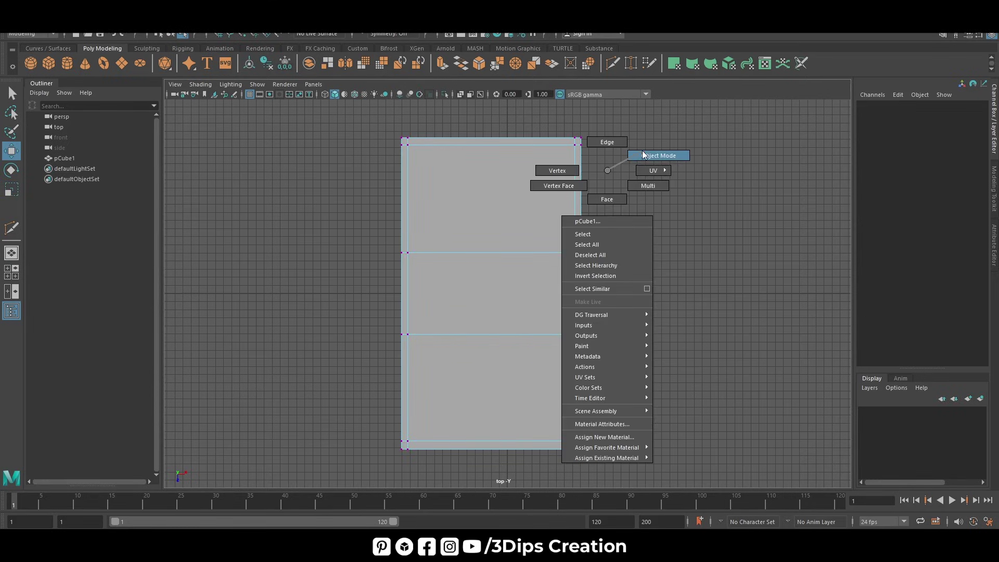
right_click_drag(597, 190, 651, 155)
left_click(572, 221)
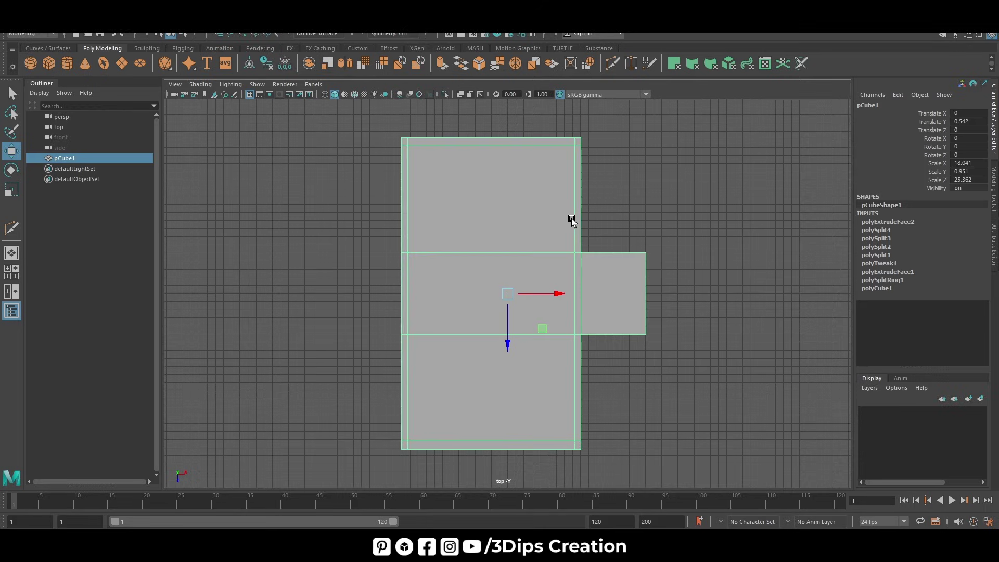
Multi-Cut two horizontal edge loops near the slab's top and bottom ends
left_click(612, 63)
scroll(583, 177, "up", 2)
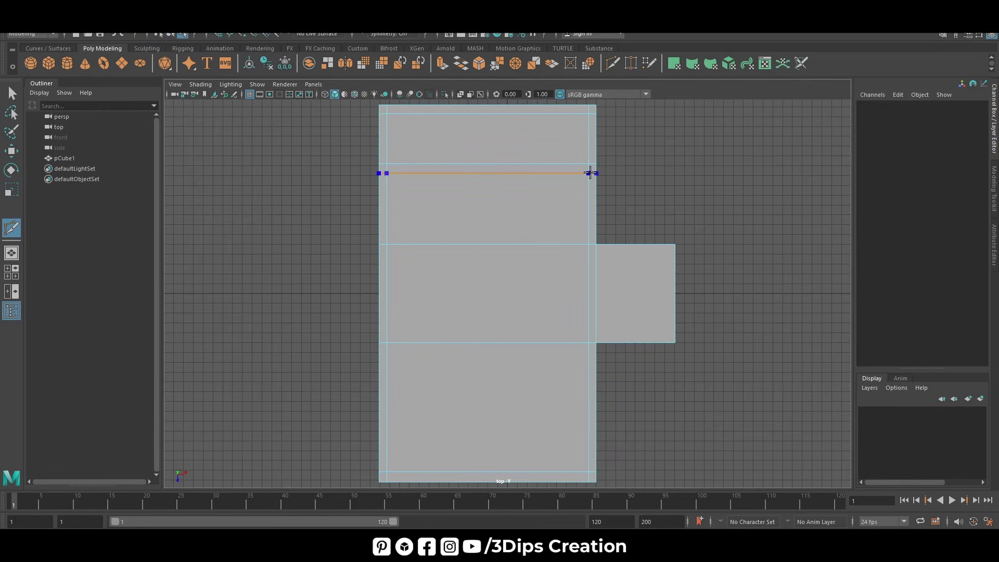
left_click(590, 173)
scroll(599, 325, "down", 1)
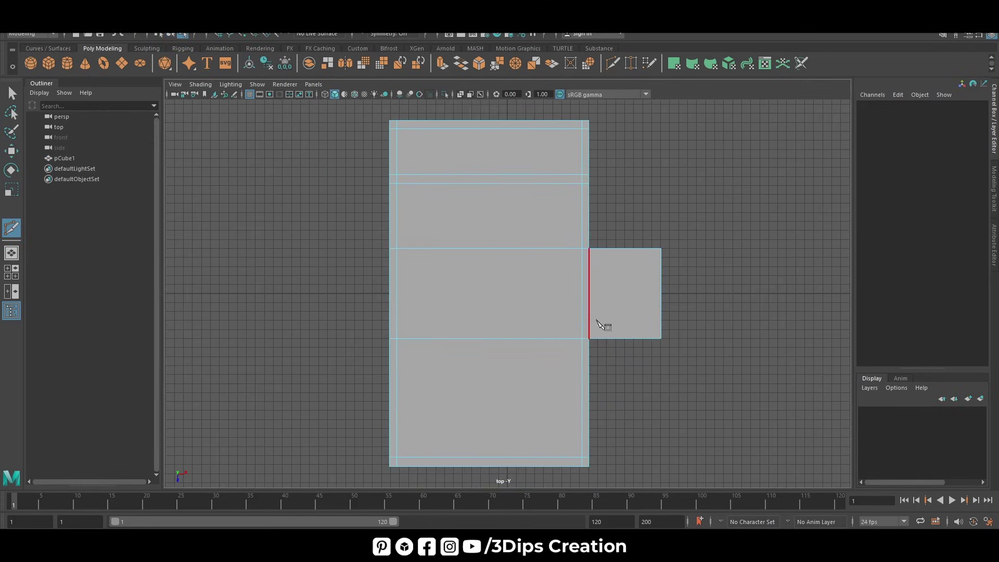
left_click(585, 411)
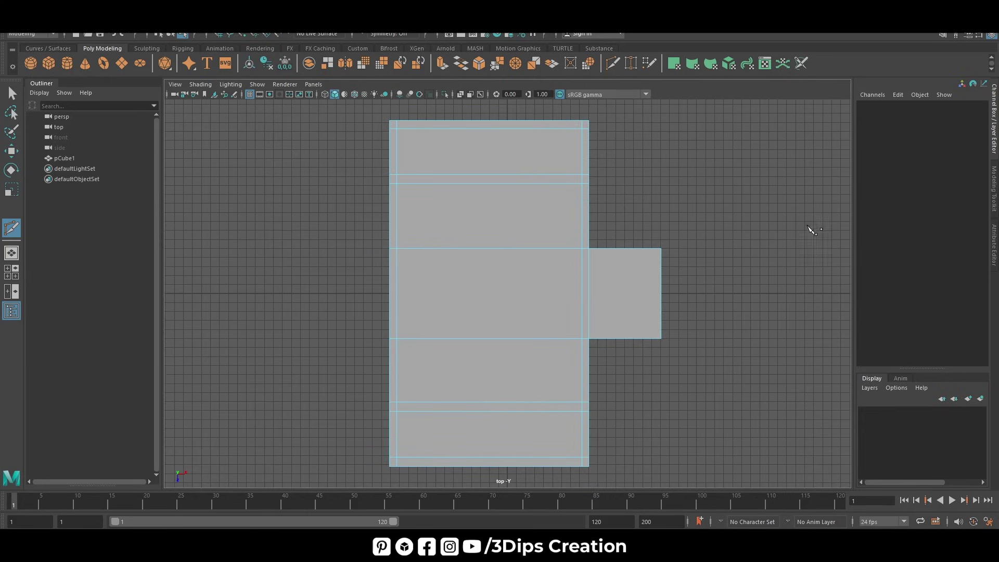
key("w")
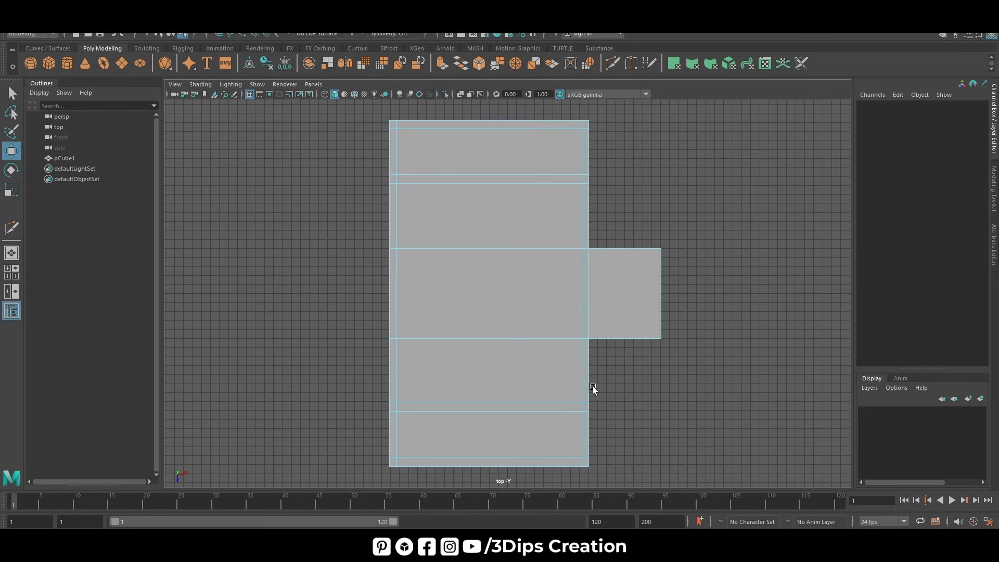
scroll(552, 189, "down", 1)
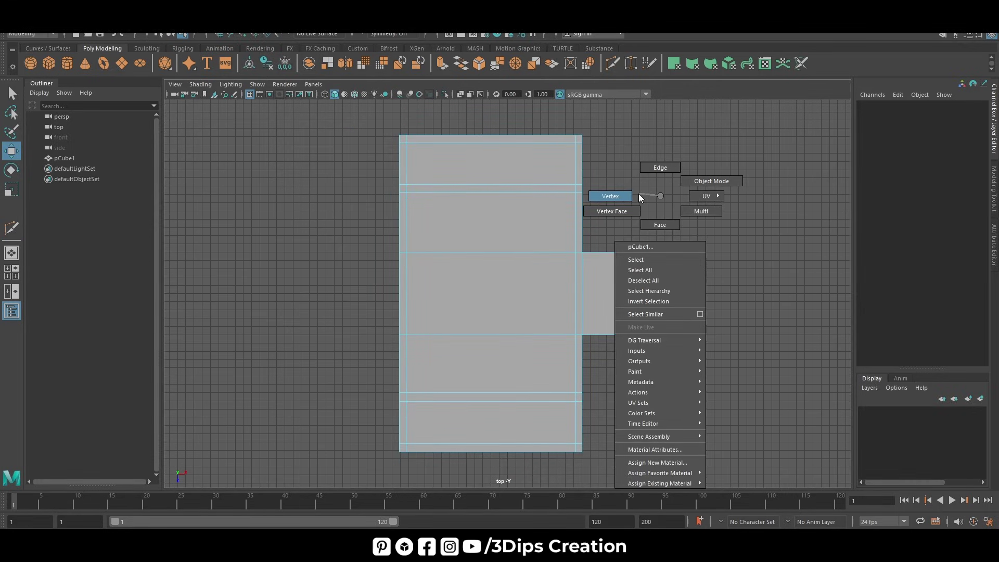
Extend the top and bottom vertex rows further up and down
right_click_drag(660, 196, 639, 194)
scroll(502, 156, "down", 1)
left_click_drag(388, 141, 568, 224)
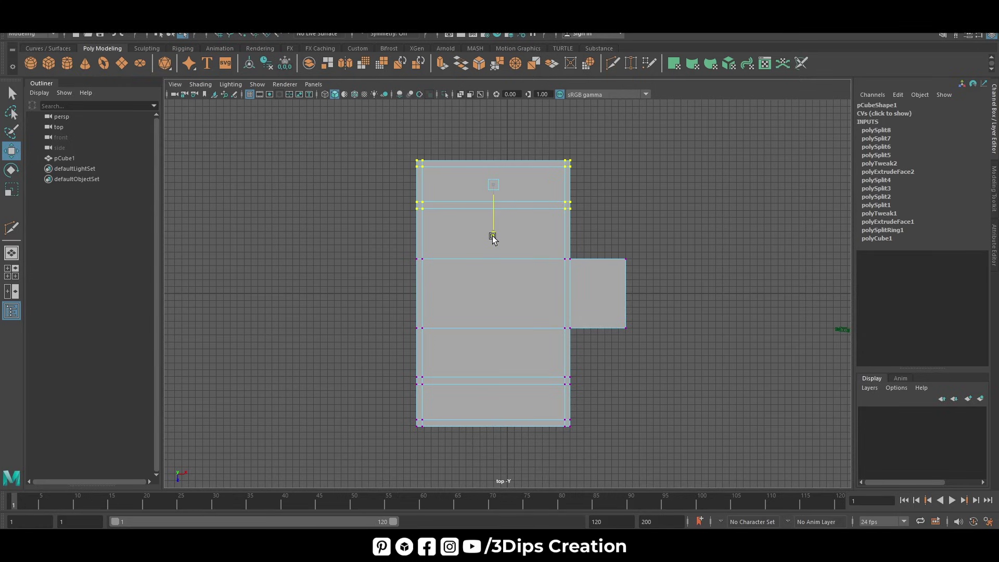
left_click_drag(492, 238, 497, 190)
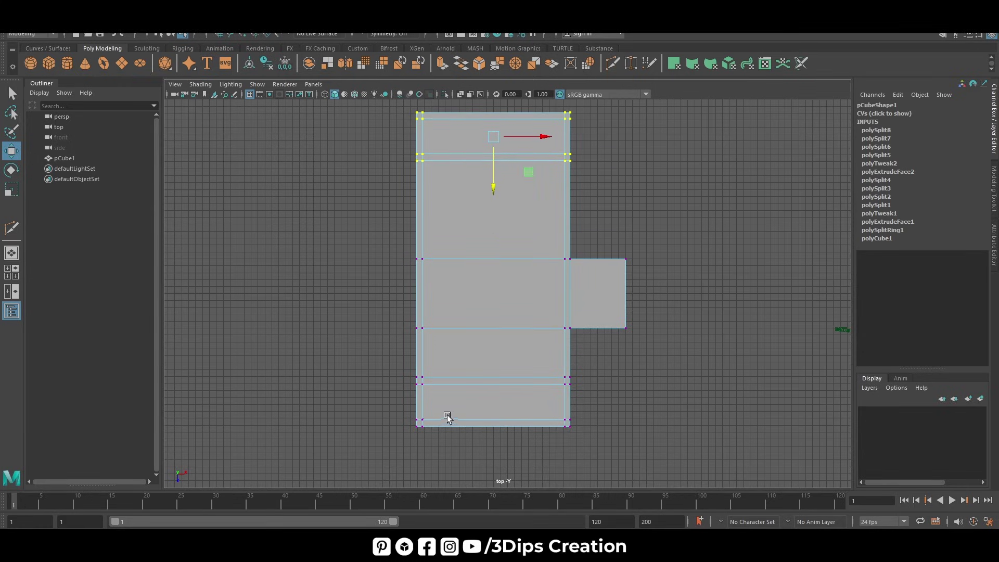
mouse_move(402, 350)
left_mouse_down()
mouse_move(638, 479)
mouse_move(606, 458)
mouse_move(614, 465)
left_mouse_up()
left_click_drag(493, 450, 497, 500)
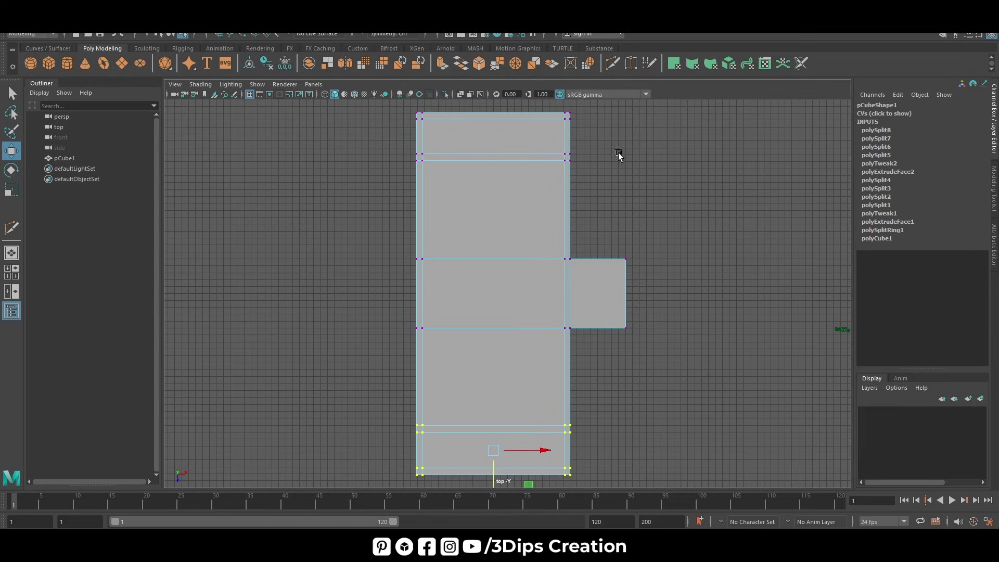
Multi-Cut new edge loops across the upper and lower walls
left_click(612, 64)
left_click(564, 212, "ctrl")
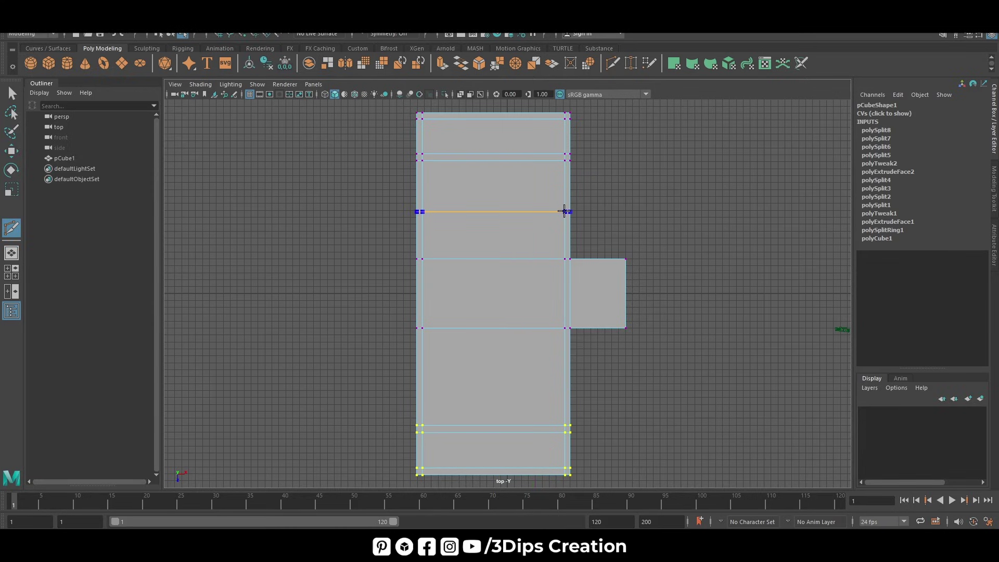
left_click_drag(564, 212, 566, 209, "ctrl")
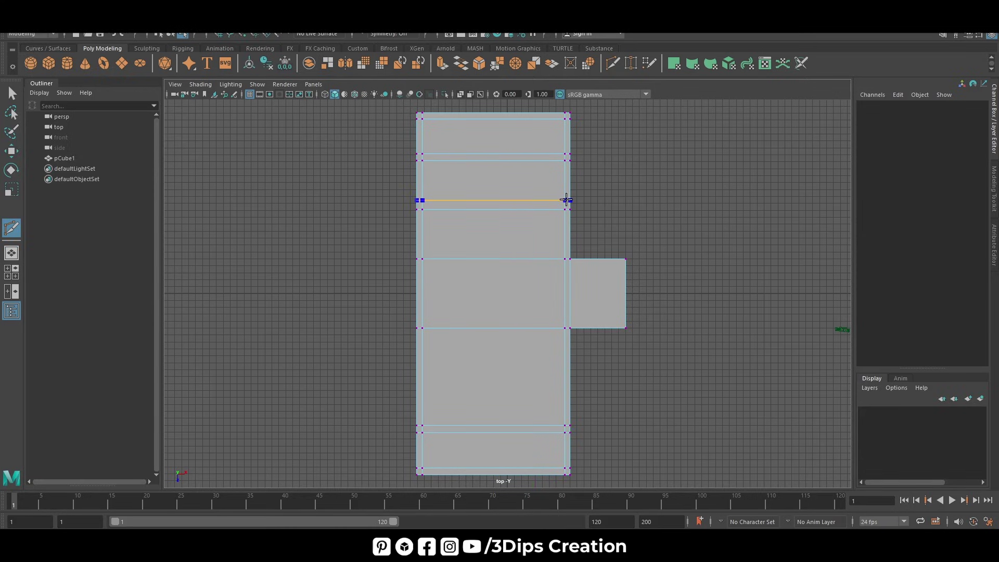
left_click(564, 381, "ctrl")
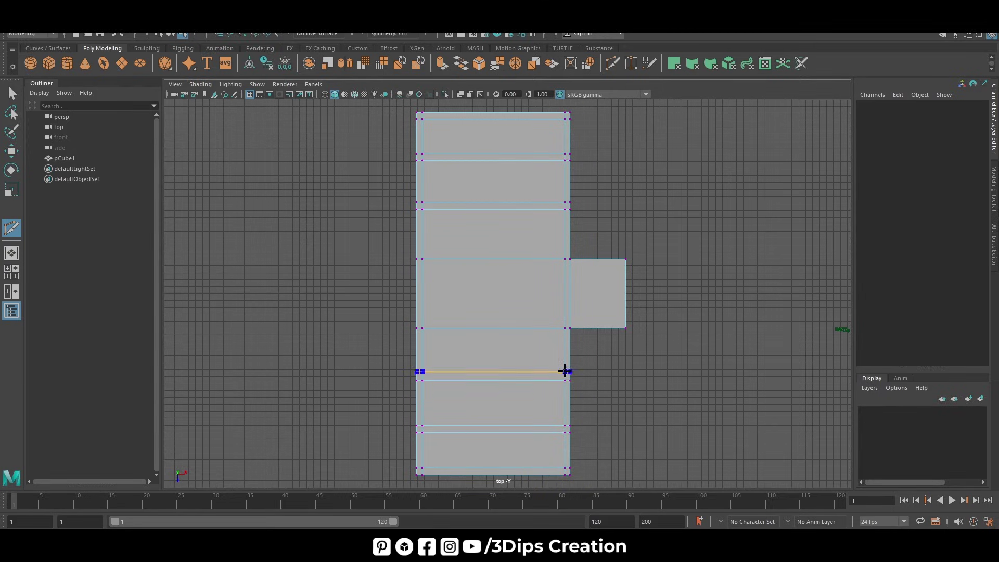
left_click(618, 373, "ctrl")
key("w")
Slide the two upper edge loops slightly down, then reselect the wall mesh in object mode
left_click_drag(362, 186, 609, 229)
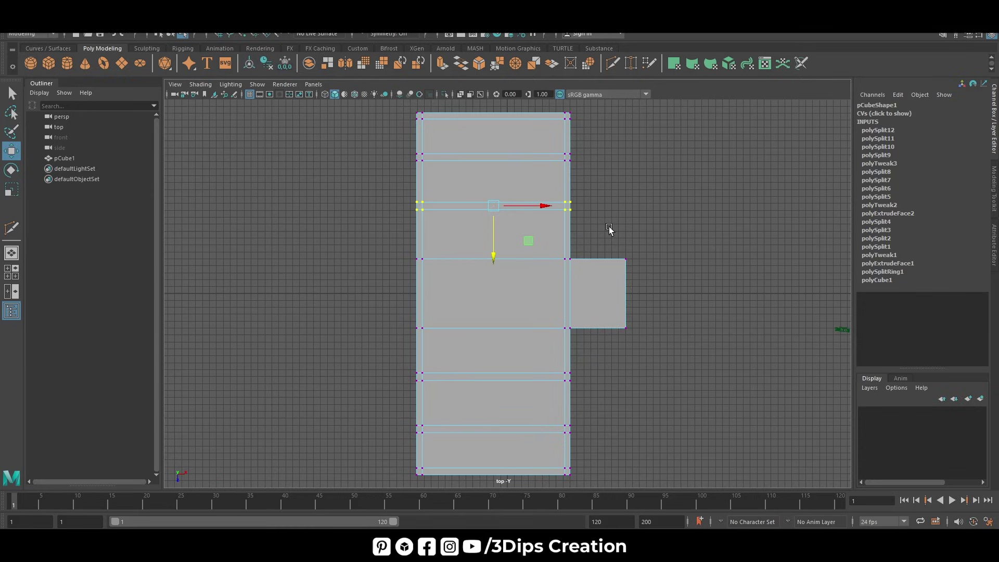
left_click_drag(386, 132, 574, 219)
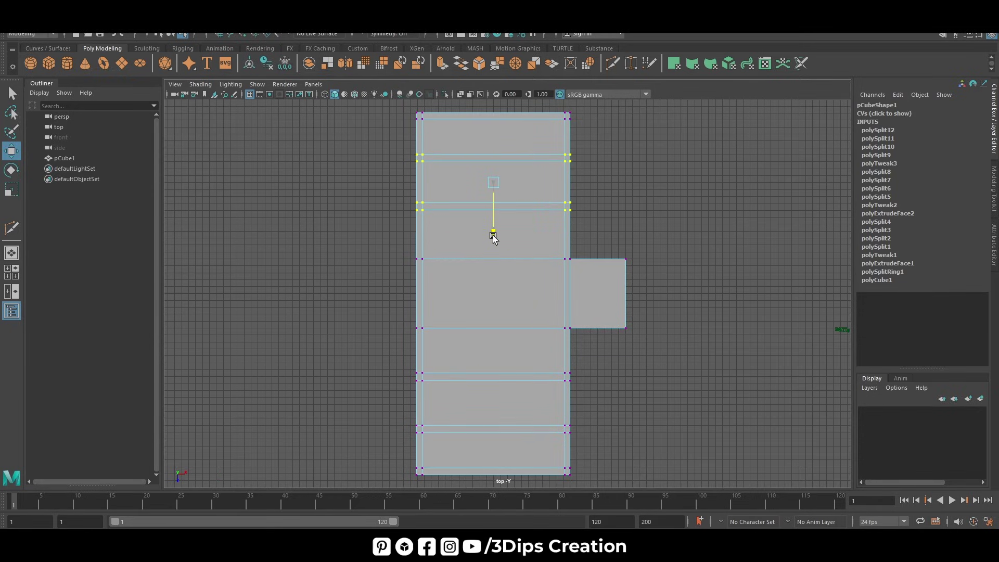
left_click_drag(494, 238, 493, 243)
left_click(685, 192)
key("F8")
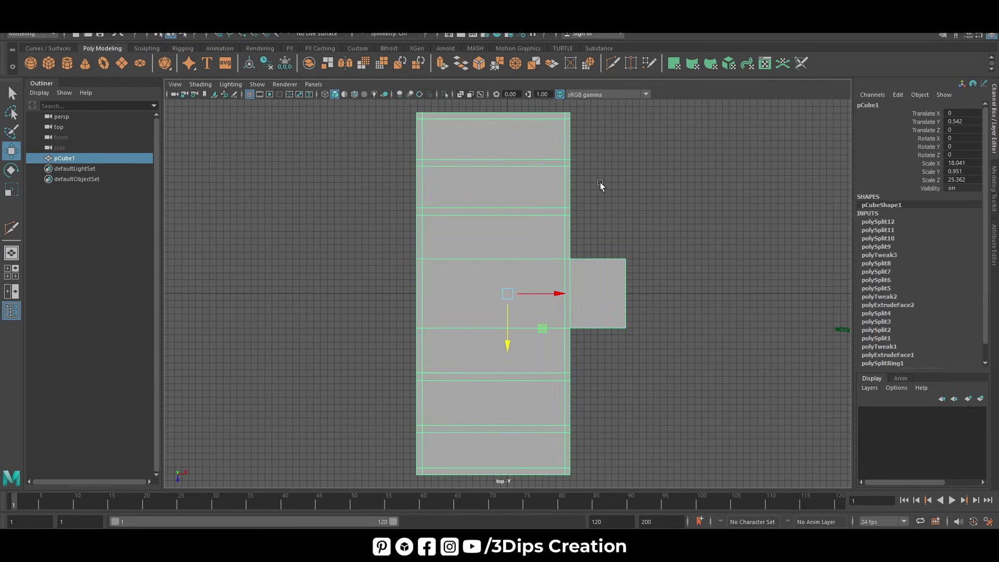
left_click(601, 185)
left_click(486, 164)
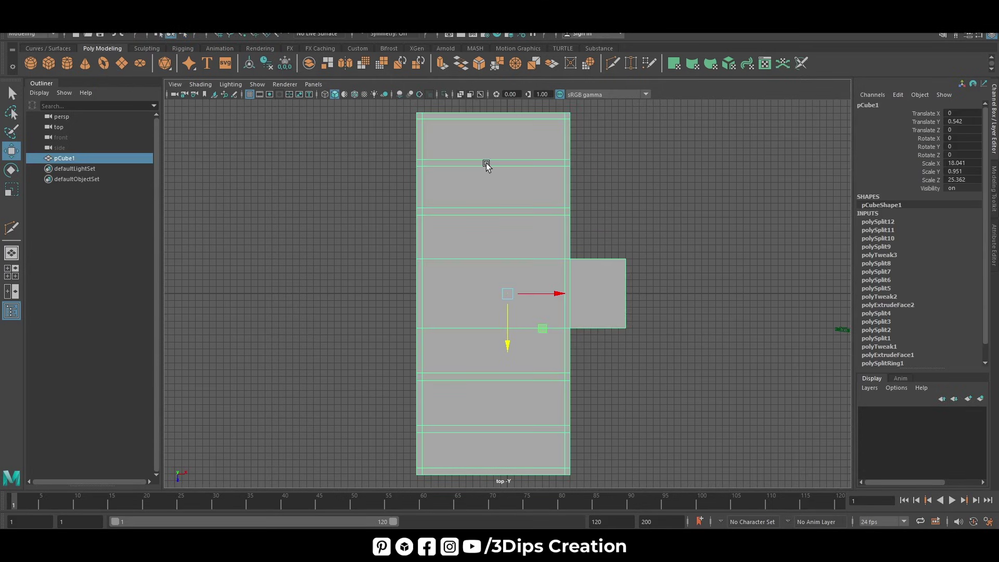
Create a polygon plane, enable X-ray, and raise the plane to height 4.824 over the walls
left_click(121, 63)
left_click_drag(506, 341, 508, 216)
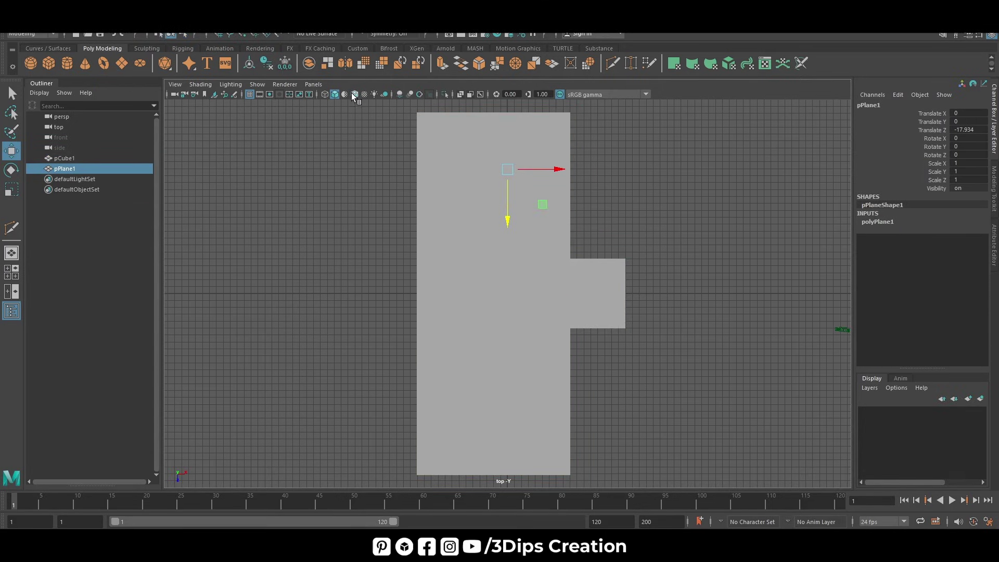
left_click(354, 94)
key("space")
left_click_drag(338, 312, 338, 296)
key("space")
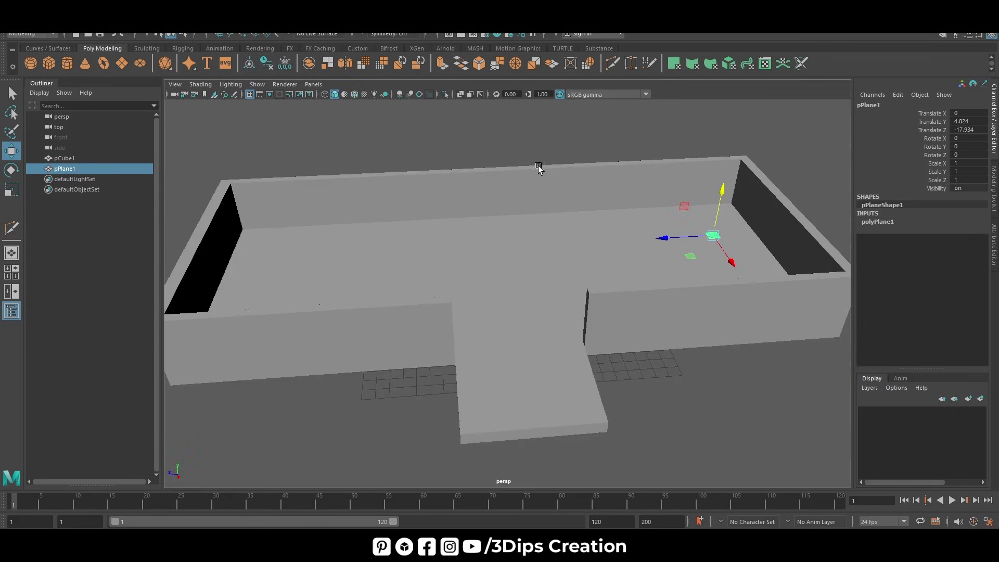
key("space")
key("space")
left_click_drag(508, 200, 532, 131)
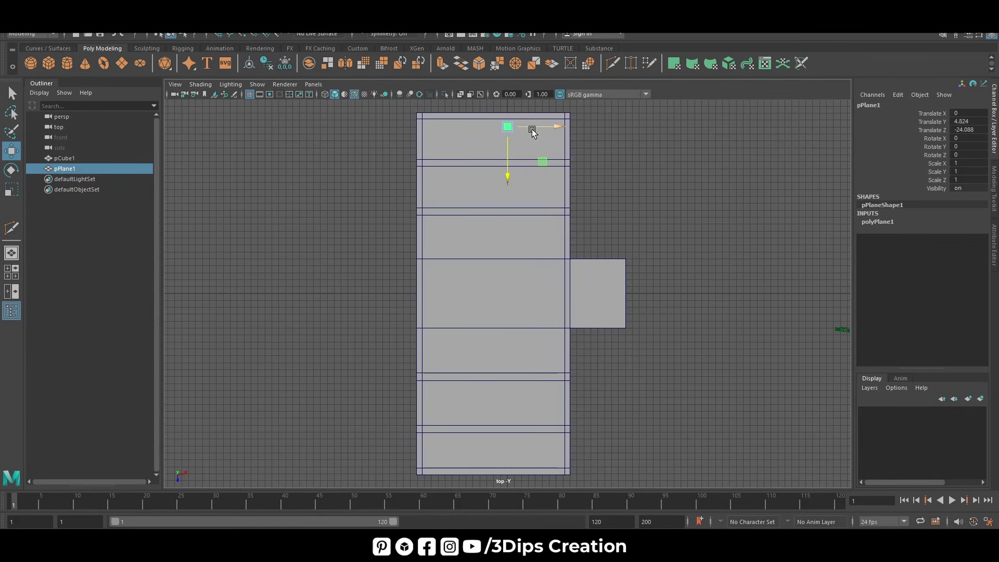
key("f")
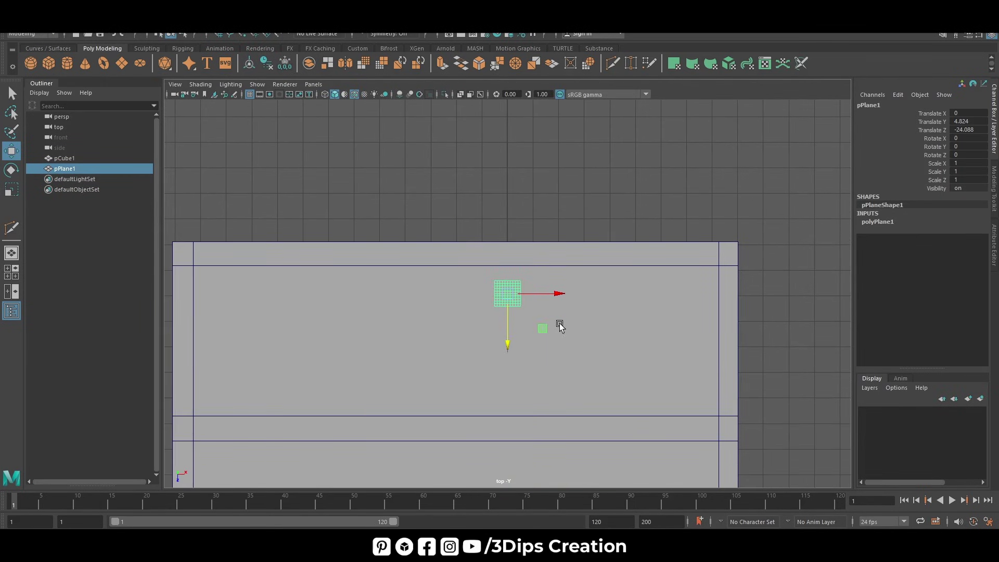
Scale the plane across the house to about 20.8 by 5.9
key("r")
left_click_drag(561, 293, 624, 293)
left_click_drag(508, 344, 513, 413)
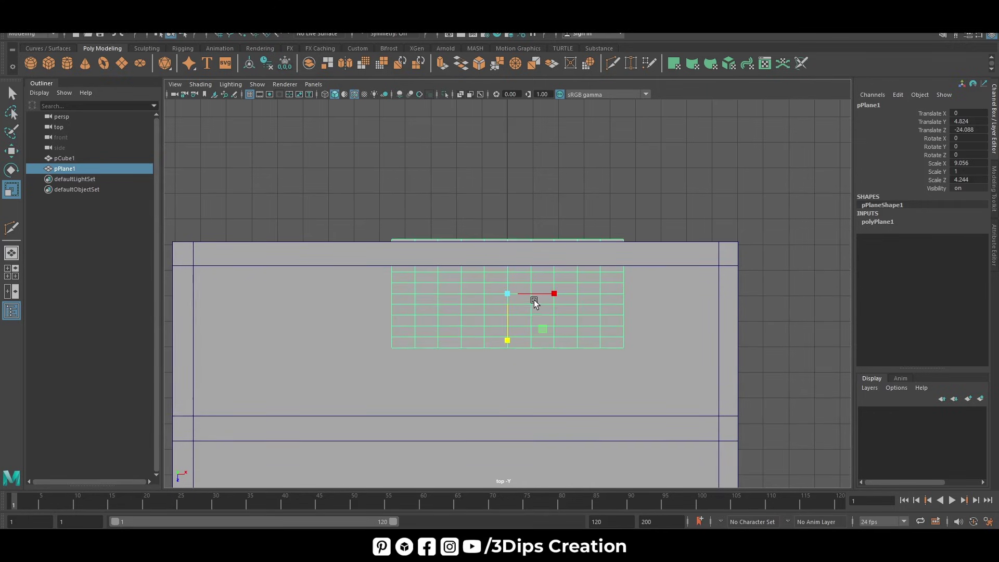
scroll(542, 294, "down", 2)
left_click_drag(556, 295, 613, 323)
key("w")
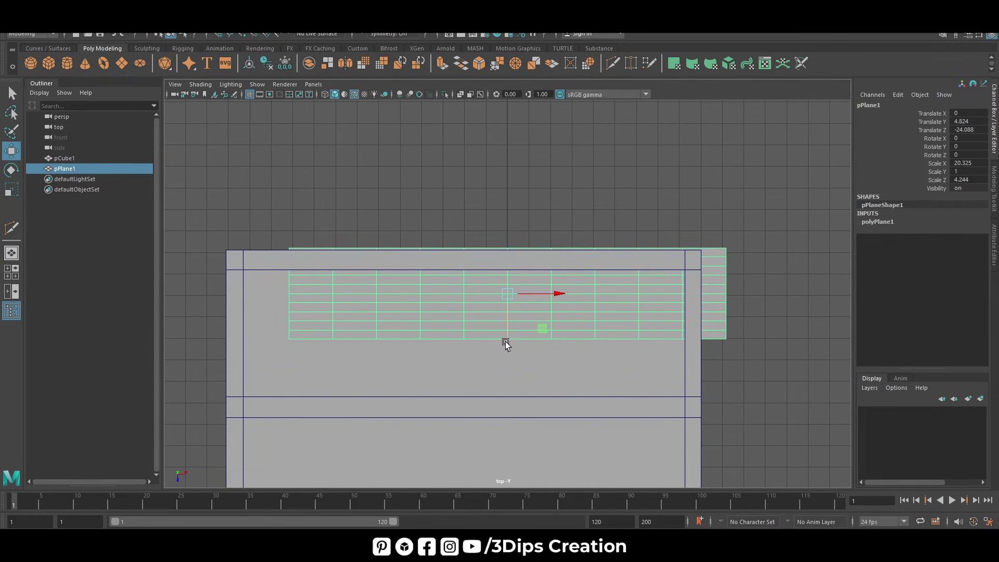
mouse_move(541, 307)
middle_mouse_down()
mouse_move(537, 338)
mouse_move(510, 345)
mouse_move(517, 325)
middle_mouse_up()
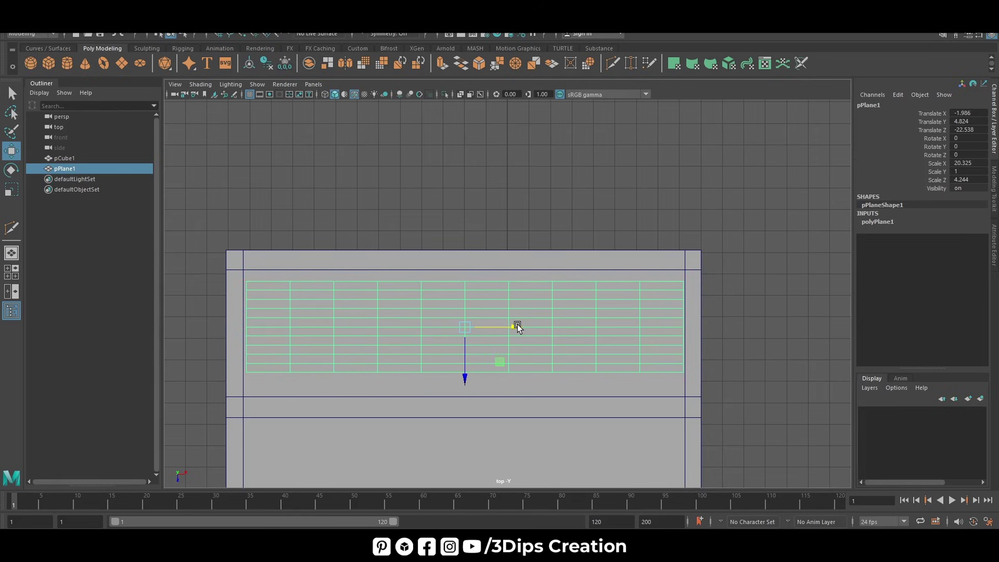
left_click_drag(516, 325, 514, 329)
key("r")
left_click_drag(466, 373, 472, 387)
Slide the plane along Z over the walls' lower section
key("e")
key("w")
key("r")
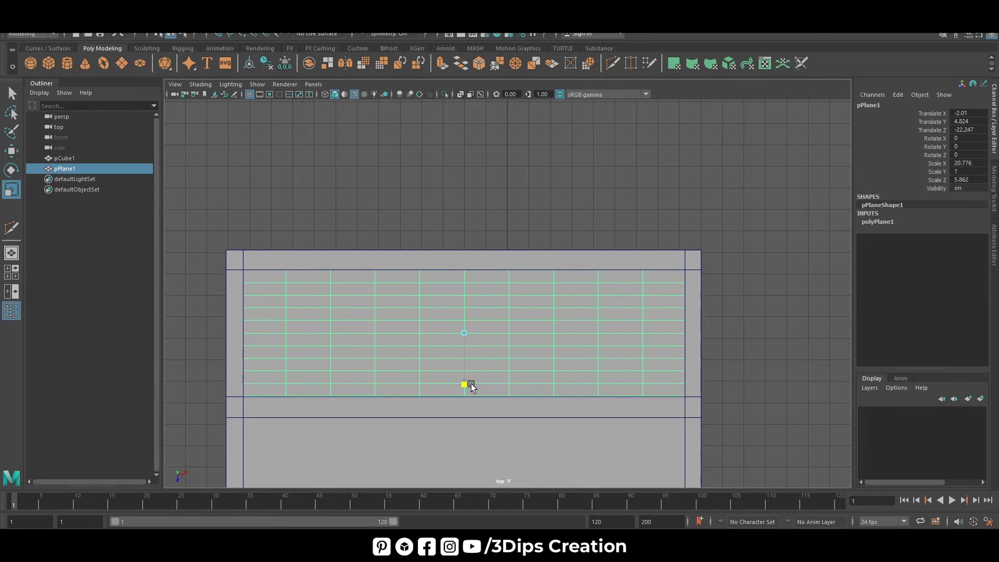
key("w")
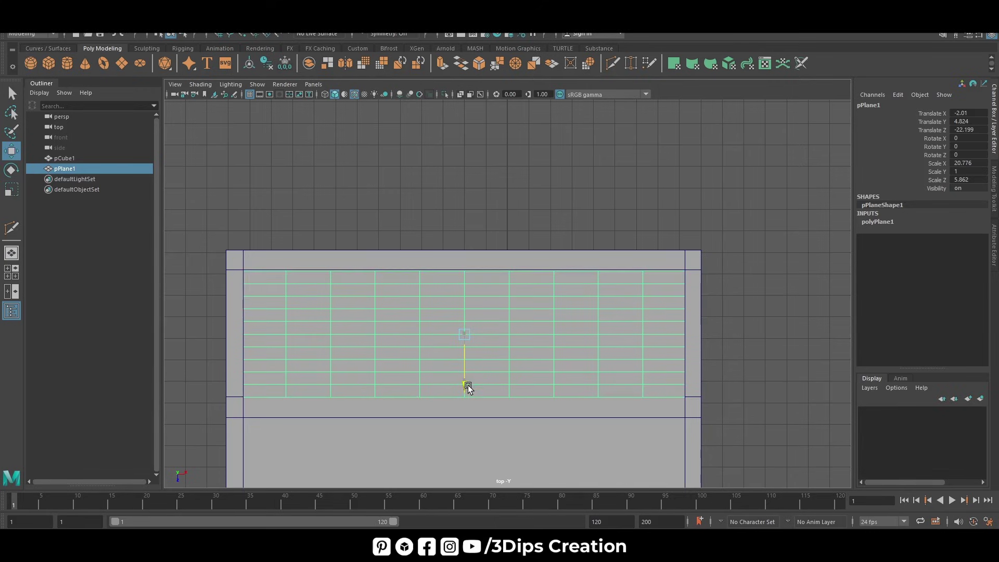
scroll(504, 269, "down", 1)
middle_click_drag(503, 269, 471, 134, "alt")
scroll(477, 272, "down", 2)
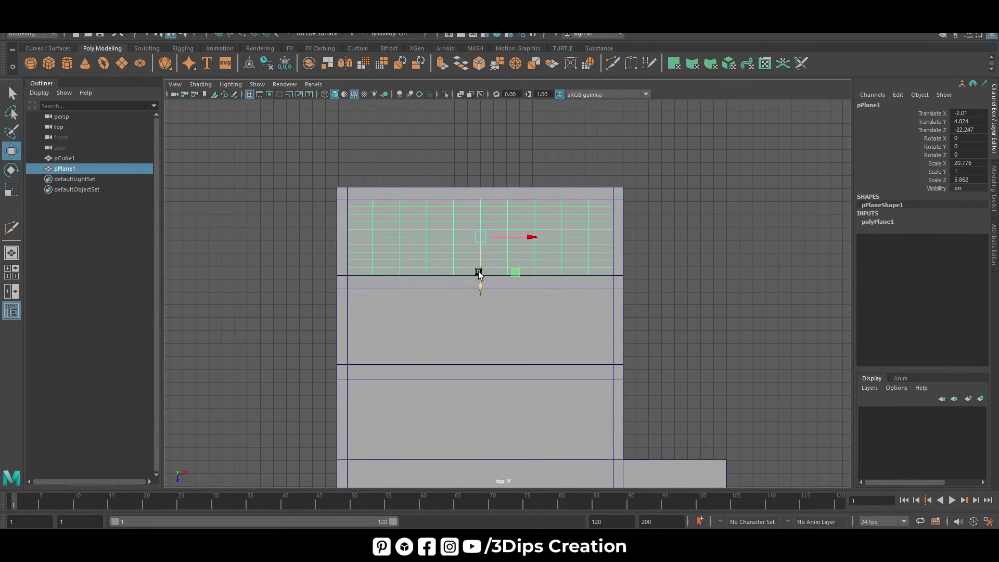
left_click_drag(481, 290, 482, 468)
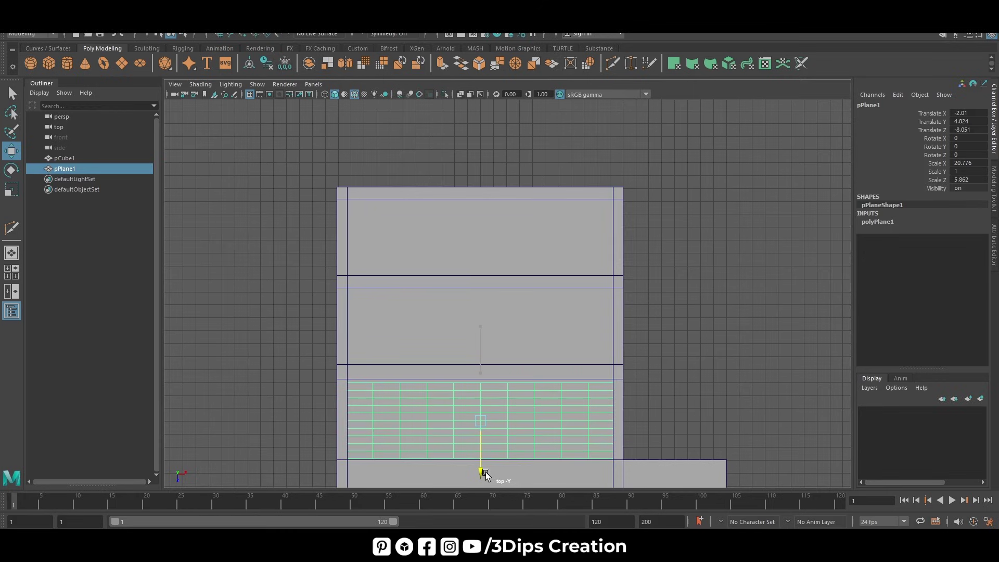
Nudge pPlane1 along Z and lower two rows of wall vertices slightly
left_click_drag(483, 471, 477, 461)
right_click_drag(369, 264, 325, 267)
left_click_drag(276, 319, 572, 413)
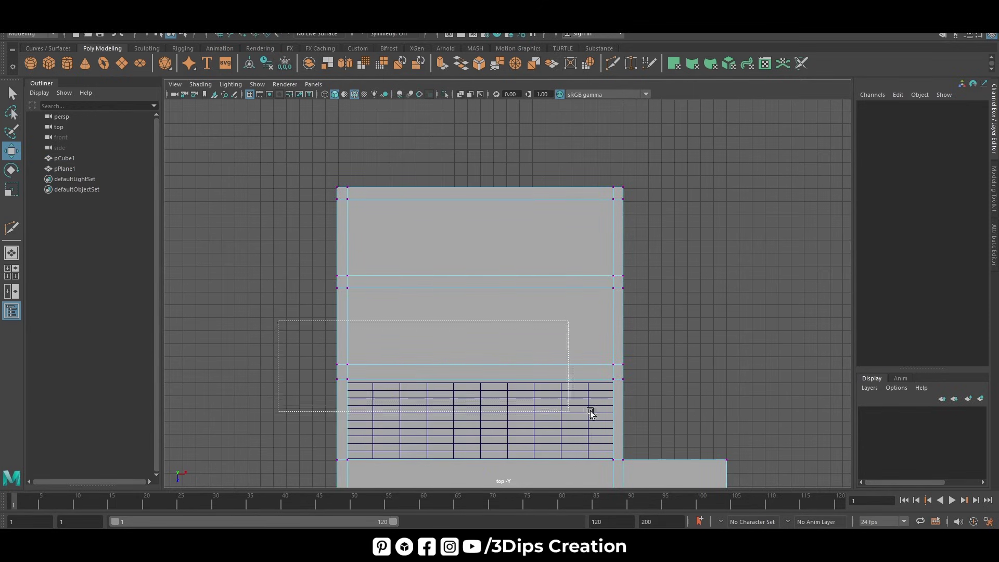
left_click_drag(480, 436, 486, 431)
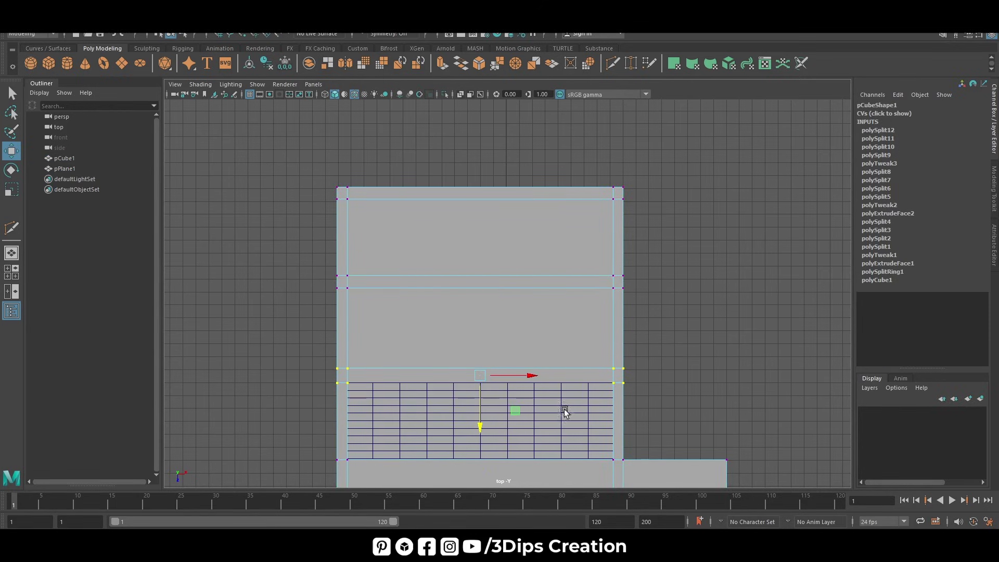
right_click_drag(541, 263, 611, 248)
Move pPlane1 up over the next section and slide those wall edge loops down
left_click(541, 429)
left_click_drag(486, 471, 522, 378)
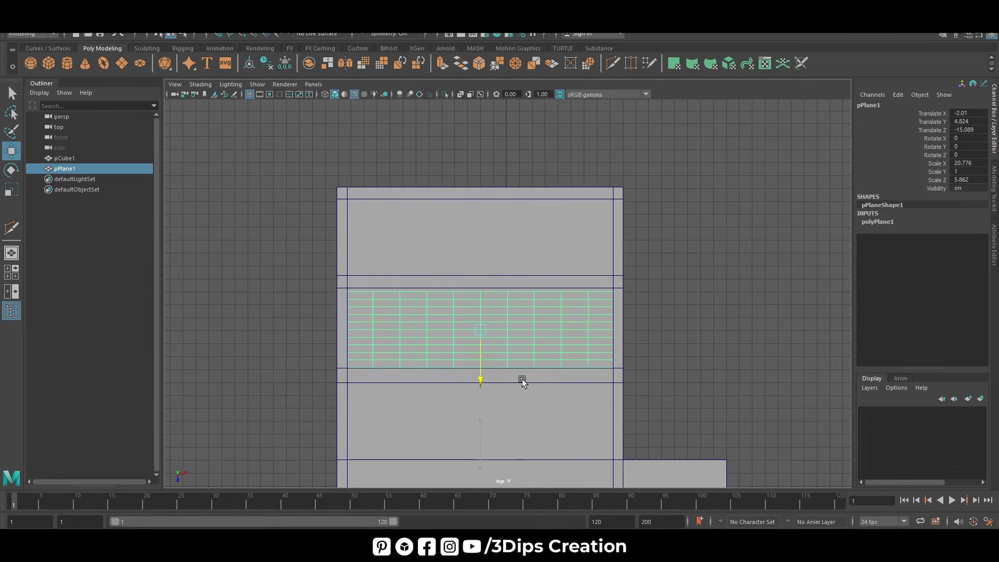
left_click(473, 264)
mouse_move(295, 250)
left_mouse_down()
mouse_move(486, 349)
mouse_move(483, 333)
left_mouse_up()
right_click(497, 268)
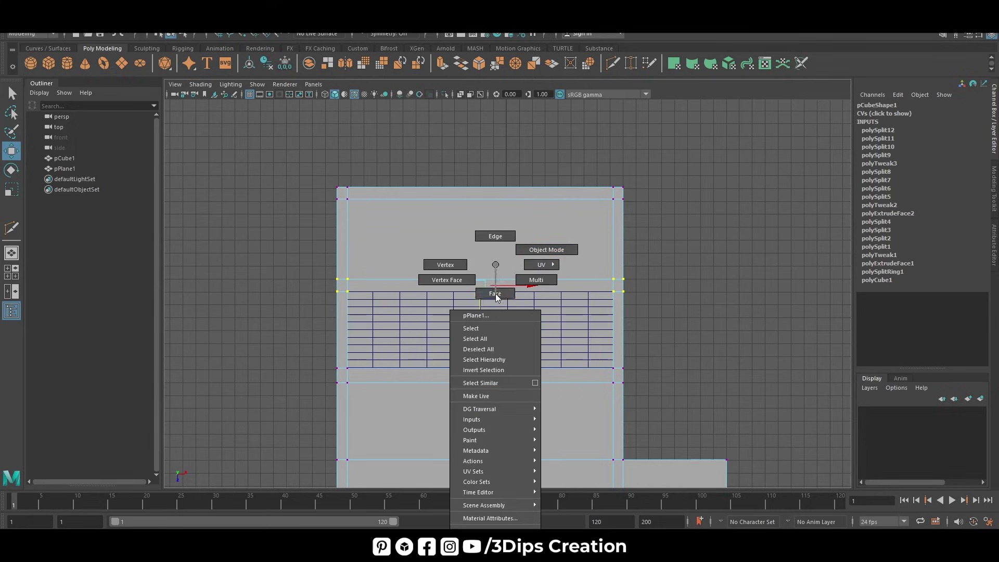
left_click(646, 328)
Move pPlane1 to the top section and lower the wall vertex row at its edge
left_click(521, 338)
left_click_drag(484, 384, 513, 293)
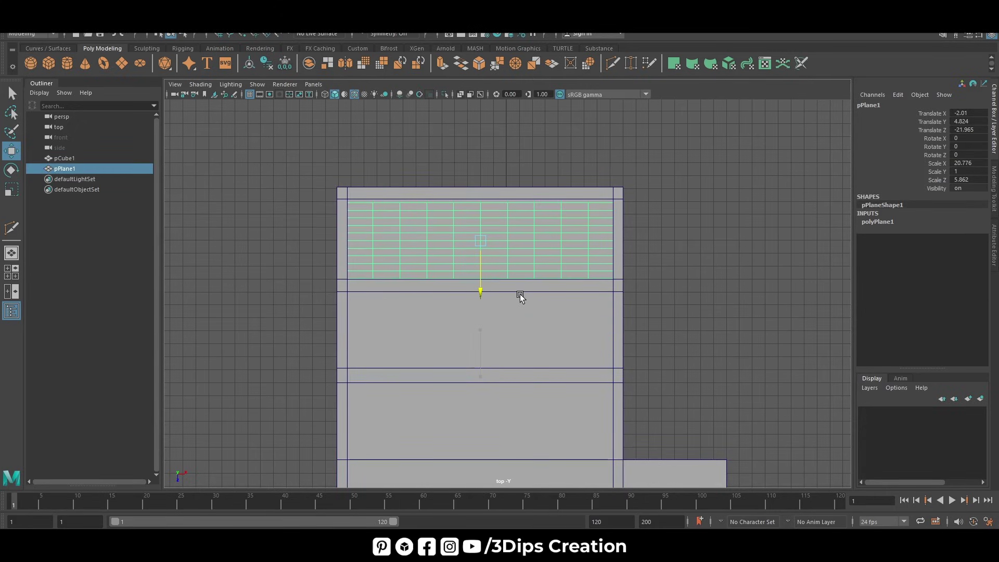
left_click(461, 196)
right_click_drag(459, 190, 409, 195)
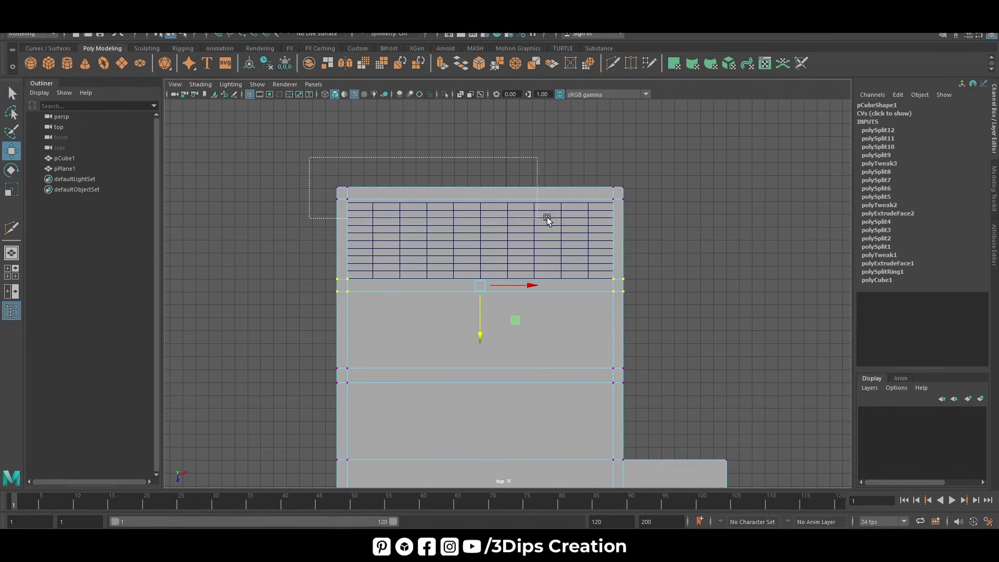
left_click_drag(312, 156, 630, 216)
mouse_move(481, 243)
left_mouse_down()
mouse_move(493, 242)
mouse_move(482, 244)
left_mouse_up()
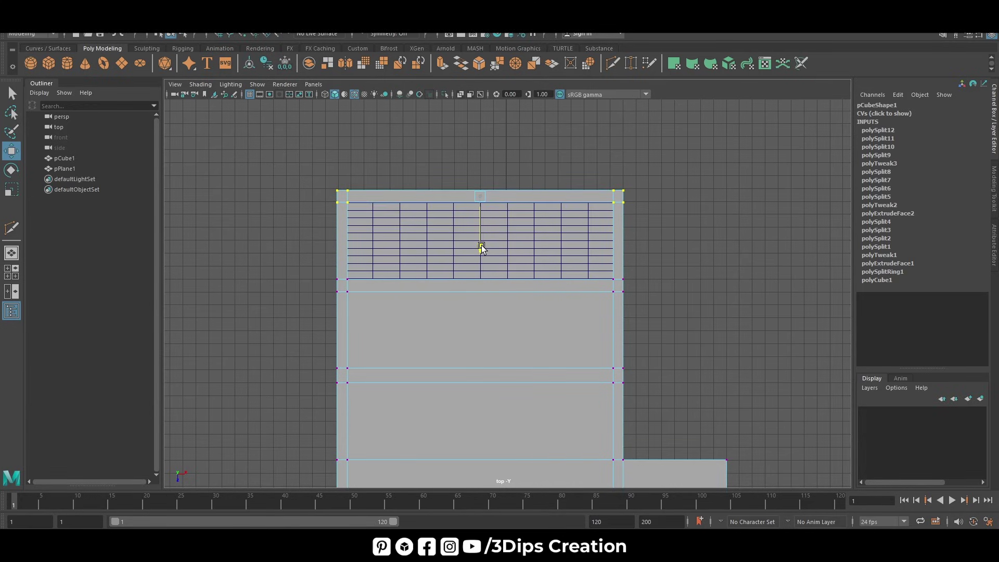
Move pPlane1 down to the house's middle and raise the wall vertex row there slightly
left_click(590, 252)
key("space")
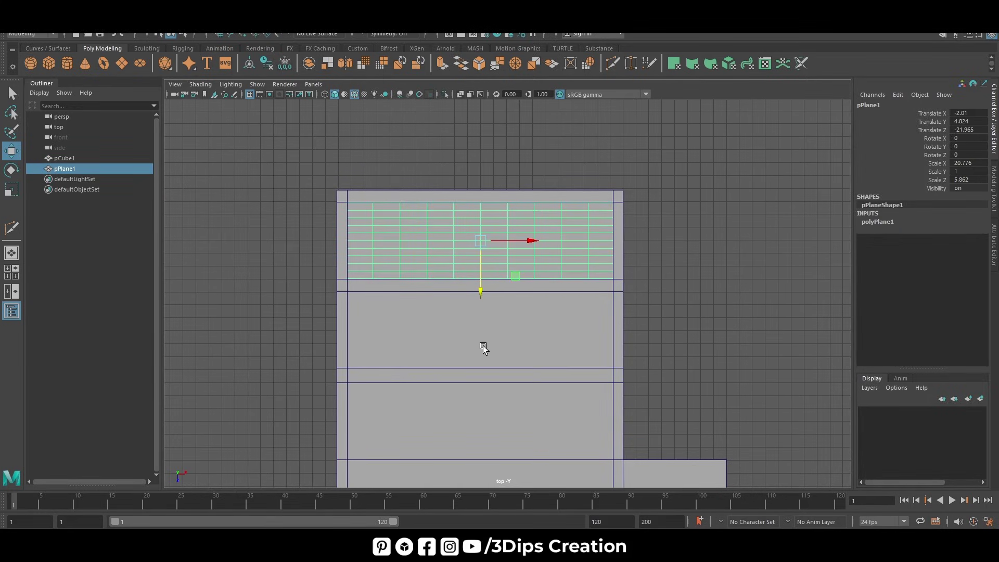
scroll(481, 345, "down", 1)
scroll(466, 294, "down", 2)
scroll(488, 221, "down", 2)
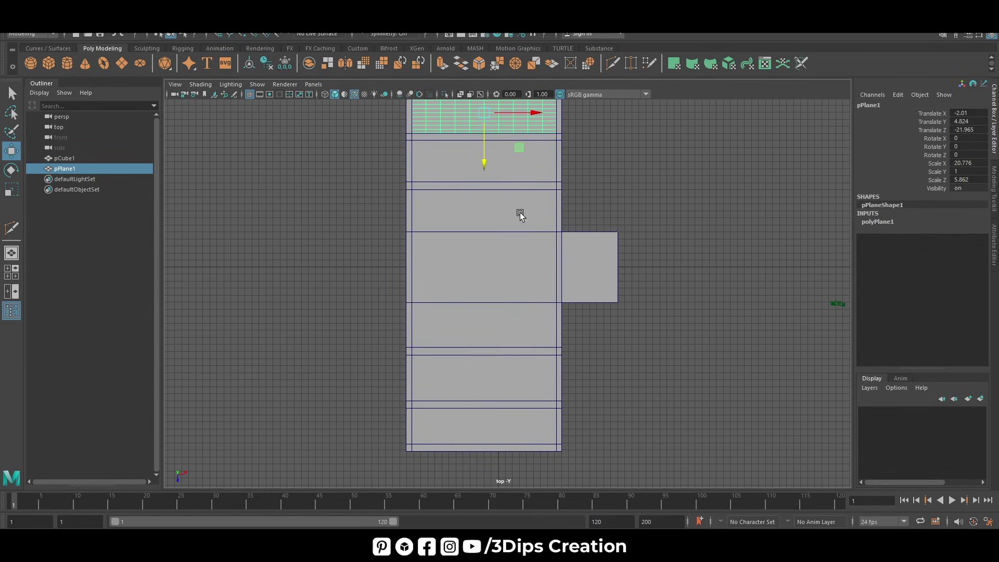
mouse_move(482, 156)
left_mouse_down()
mouse_move(486, 419)
mouse_move(512, 370)
left_mouse_up()
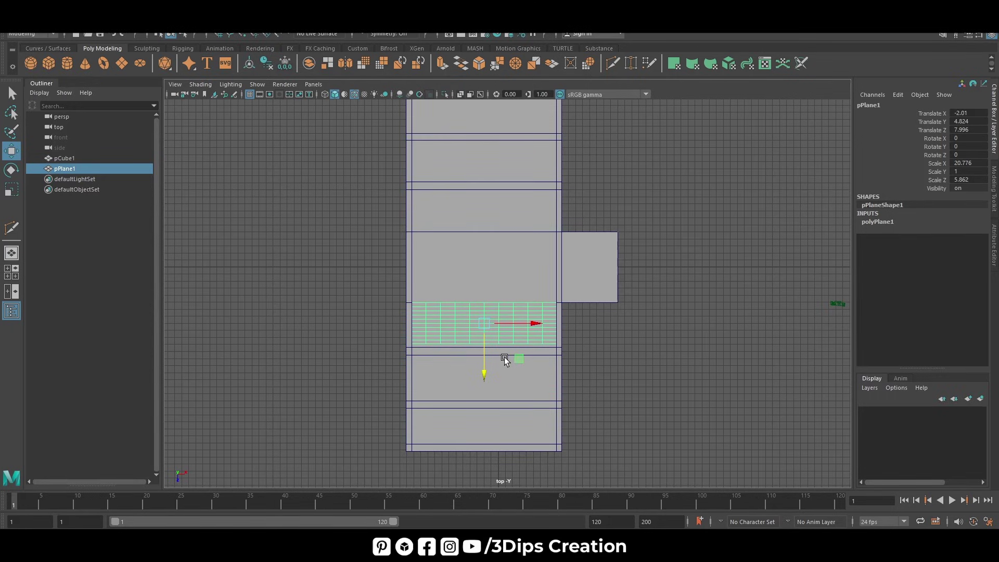
scroll(504, 357, "up", 1)
left_click(491, 380)
right_click_drag(488, 266, 448, 257)
left_click_drag(344, 326, 636, 404)
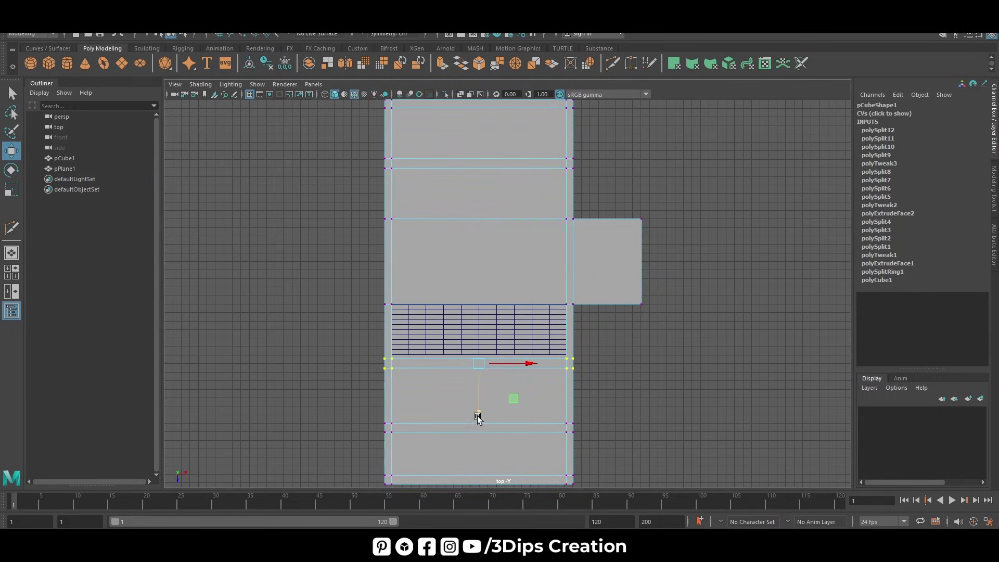
left_click_drag(478, 416, 485, 412)
Move pPlane1 to the lower section and raise the adjacent wall vertex row to its edge
left_click(508, 308)
mouse_move(478, 375)
left_mouse_down()
mouse_move(489, 436)
mouse_move(479, 437)
left_mouse_up()
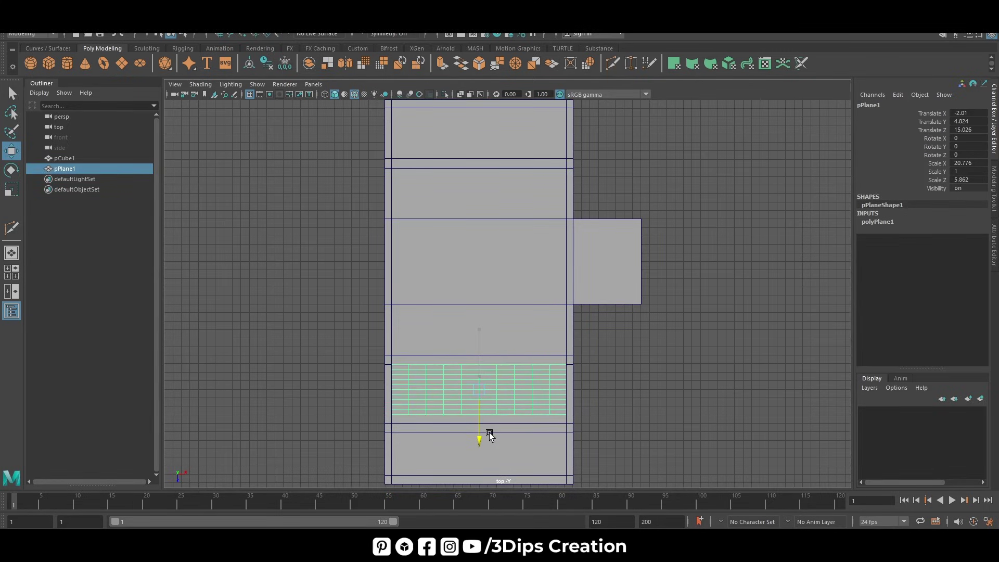
right_click(406, 262)
left_click(371, 263)
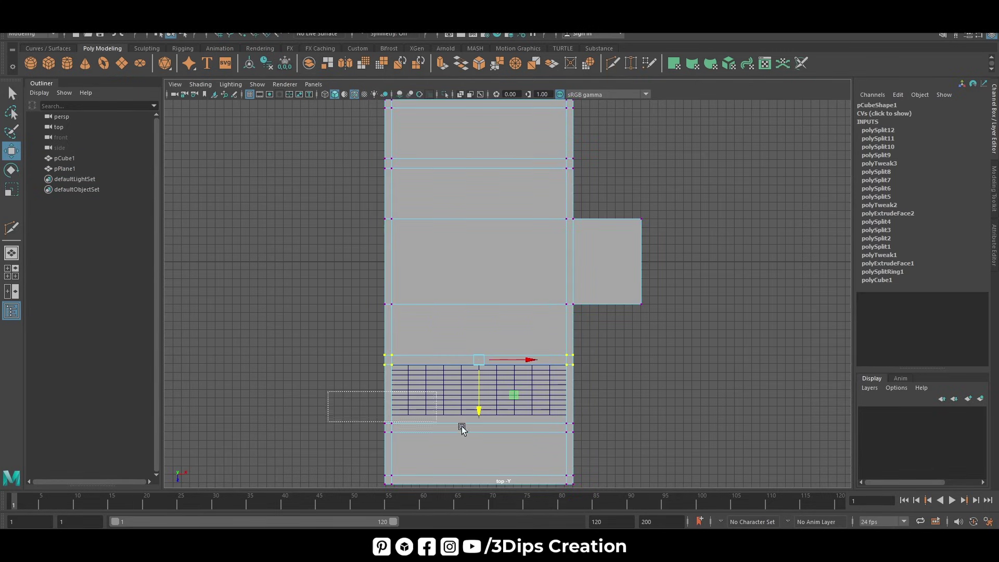
left_click_drag(329, 391, 610, 469)
left_click_drag(479, 473, 480, 469)
right_click(450, 265)
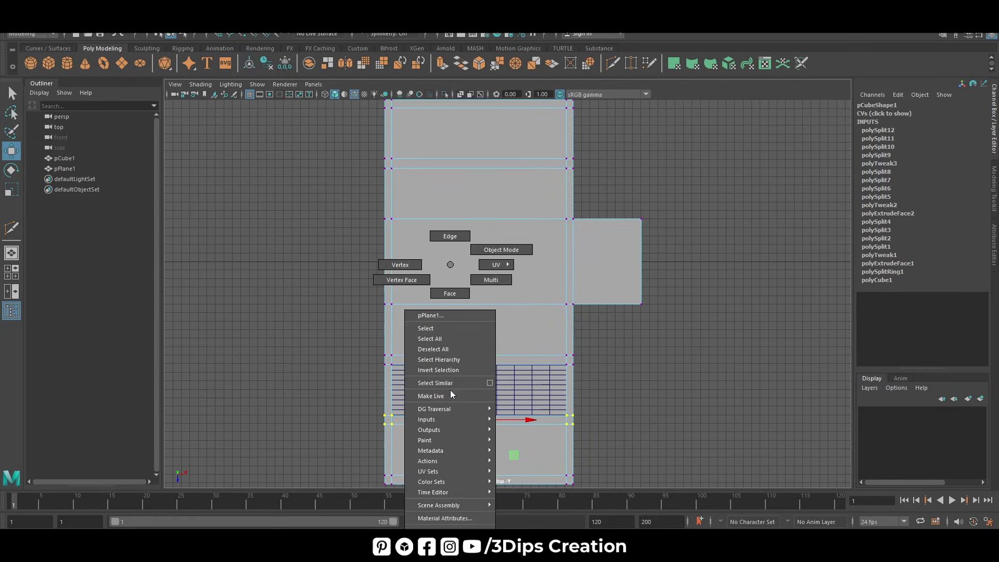
left_click(478, 249)
Move pPlane1 down to about Z 22.1, just past the slab's bottom end
middle_click_drag(582, 388, 589, 250, "alt")
left_click(498, 261)
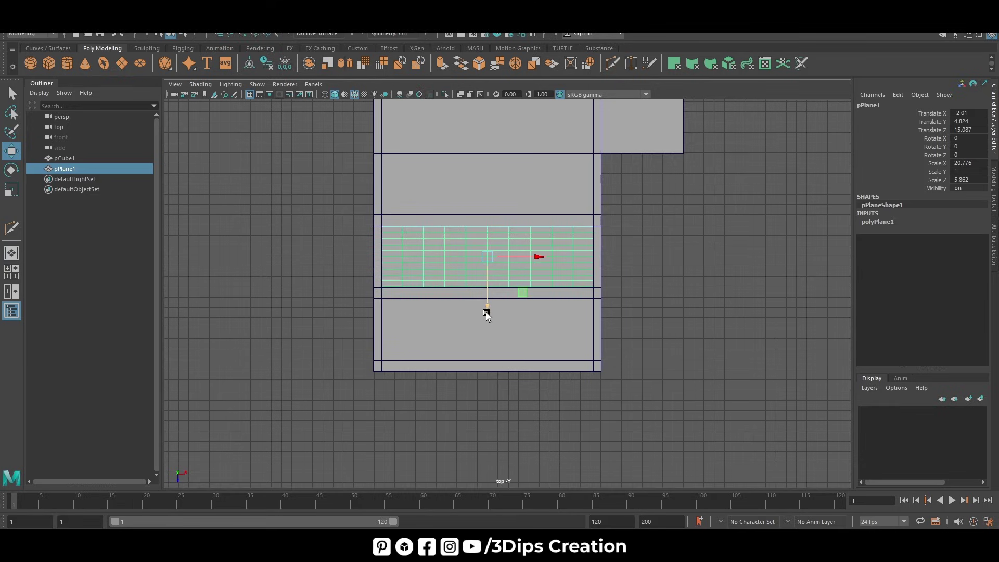
left_click_drag(486, 312, 493, 386)
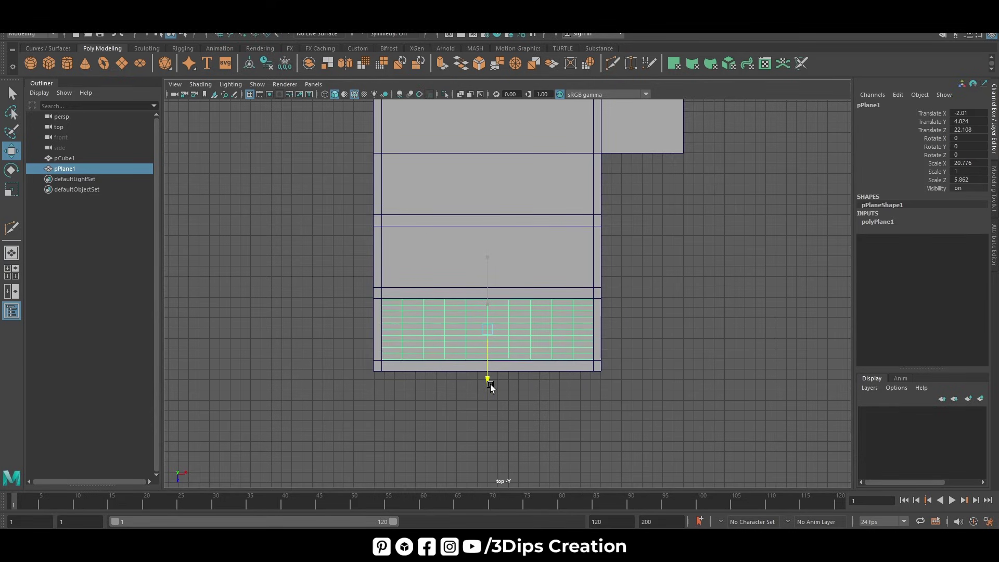
Frame pCube1 in perspective, switch to Face mode and pick a wall-top face beside a window
left_click(593, 304)
key("f")
key("space")
key("space")
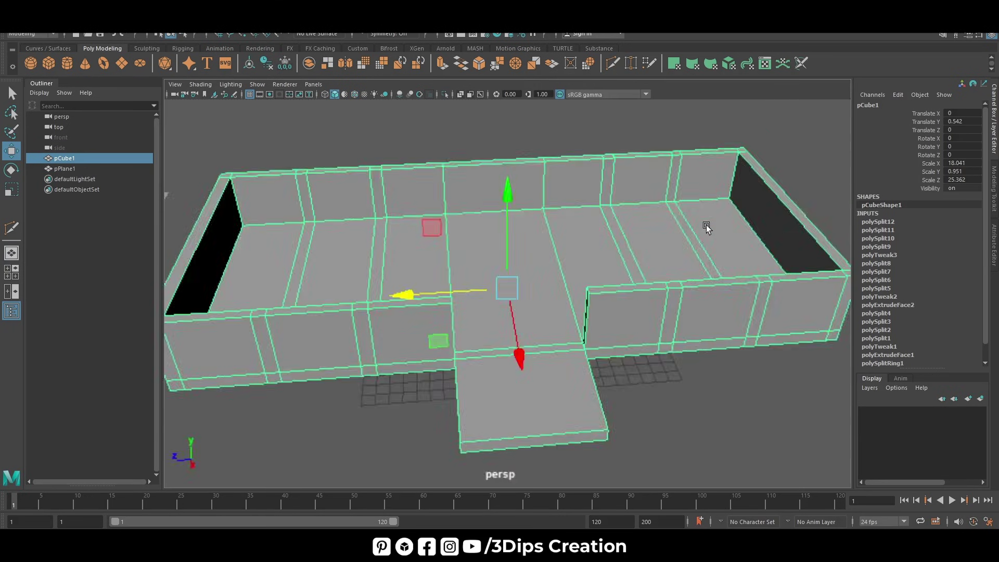
mouse_move(708, 223)
left_mouse_down("alt")
mouse_move(594, 379)
mouse_move(567, 399)
mouse_move(274, 325)
left_mouse_up("alt")
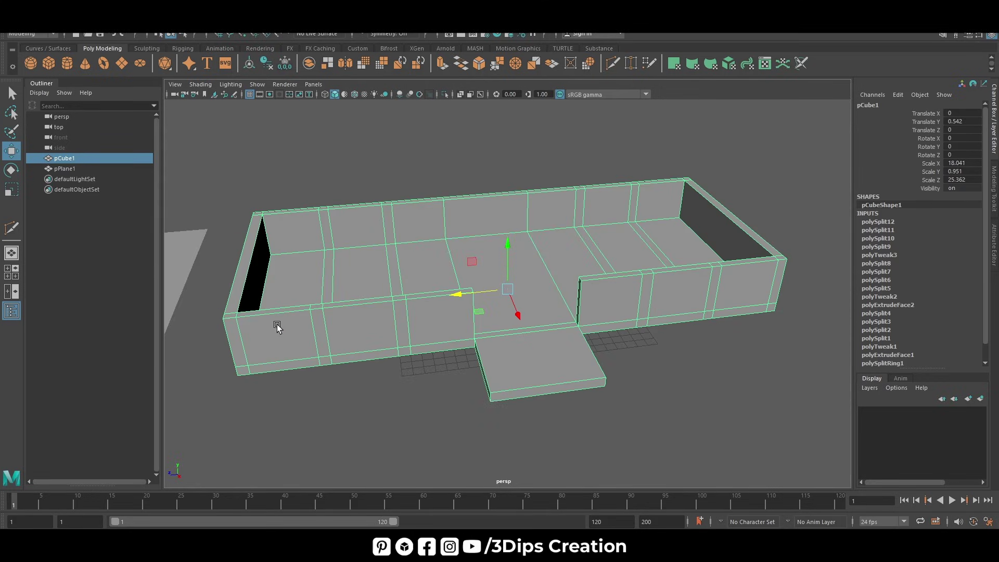
right_click_drag(279, 265, 329, 248)
left_click(325, 267)
key("space")
key("space")
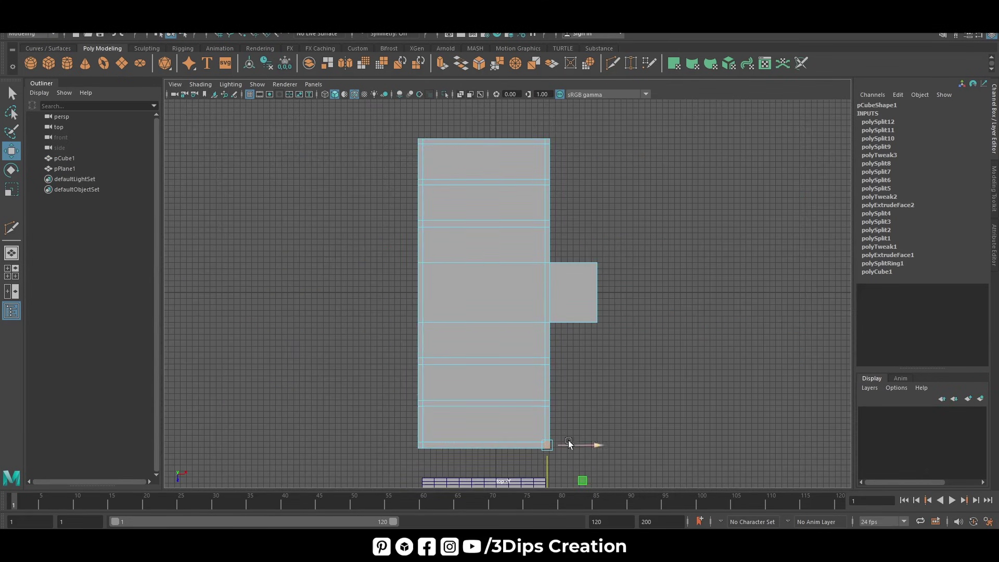
left_click(550, 399)
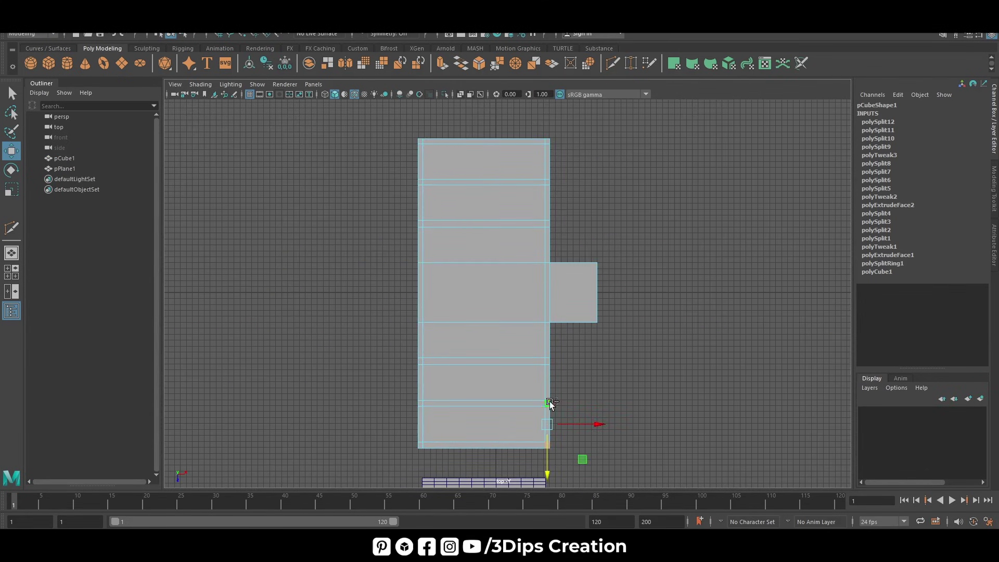
Select the wall-top faces flanking the windows on both long sides
left_click(548, 363, "ctrl")
left_click(420, 445, "shift")
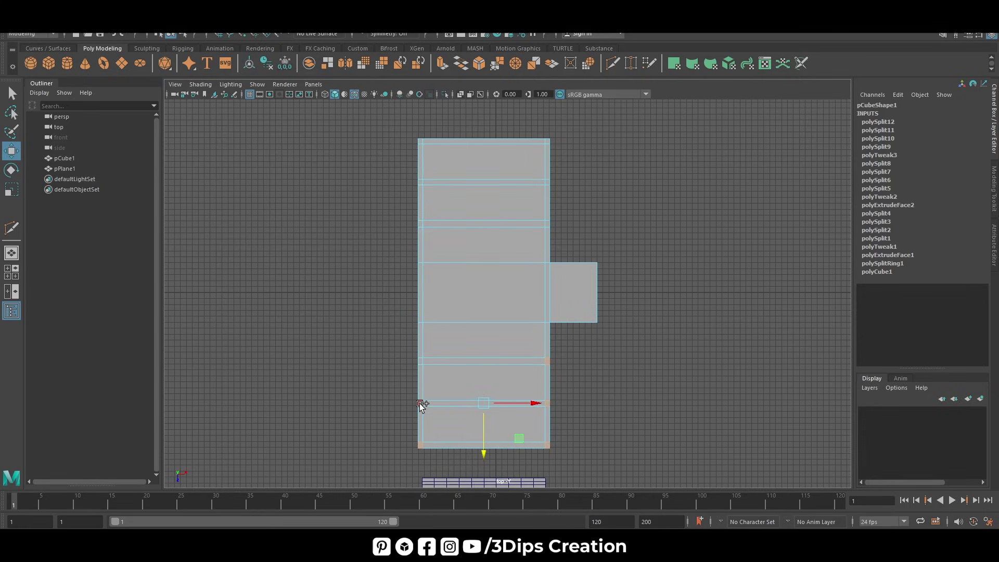
left_click(420, 404, "shift")
left_click(426, 226, "shift")
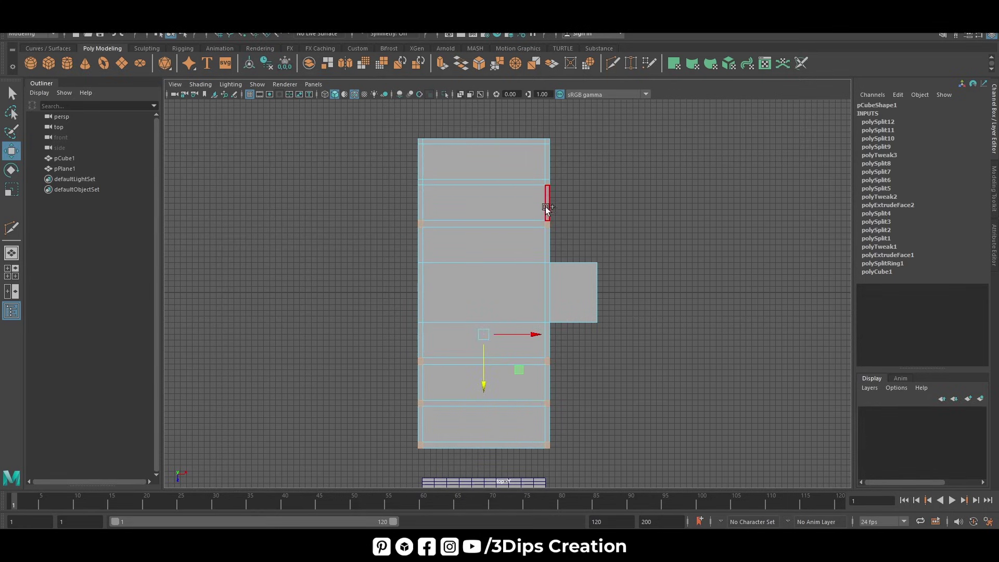
left_click(548, 184, "shift")
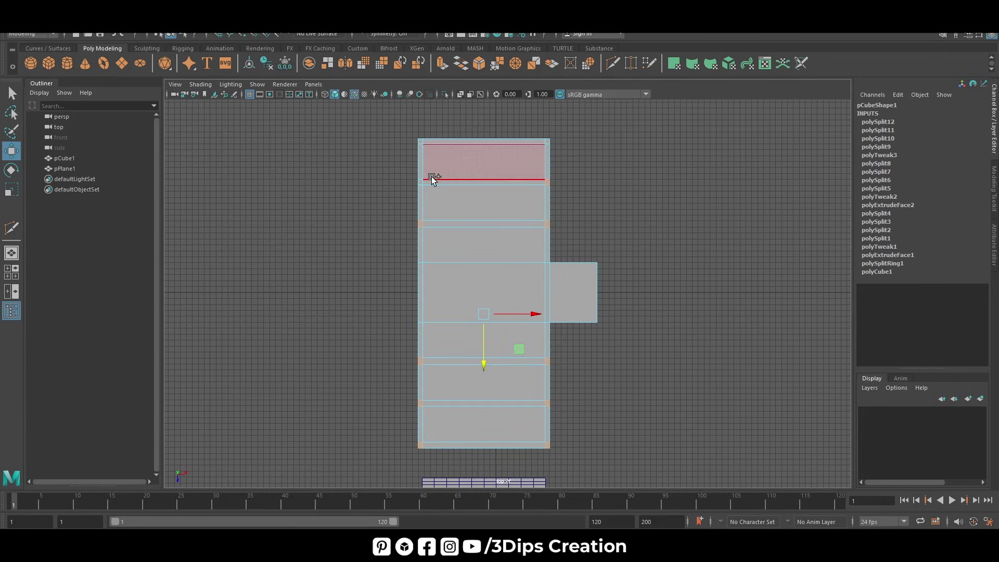
left_click(419, 139, "shift")
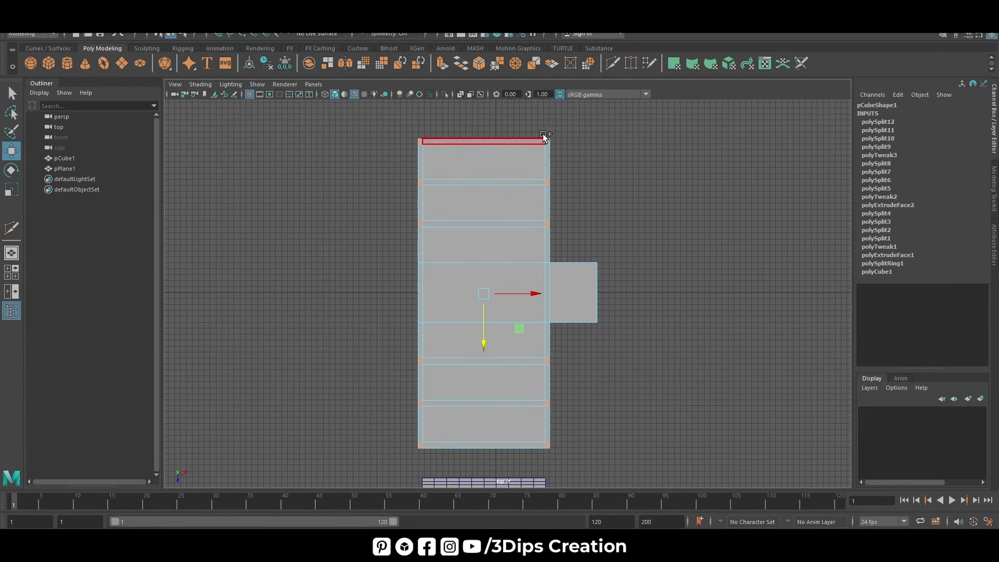
Extrude the selected wall-top faces upward twice in the side view to form pillars
key("space")
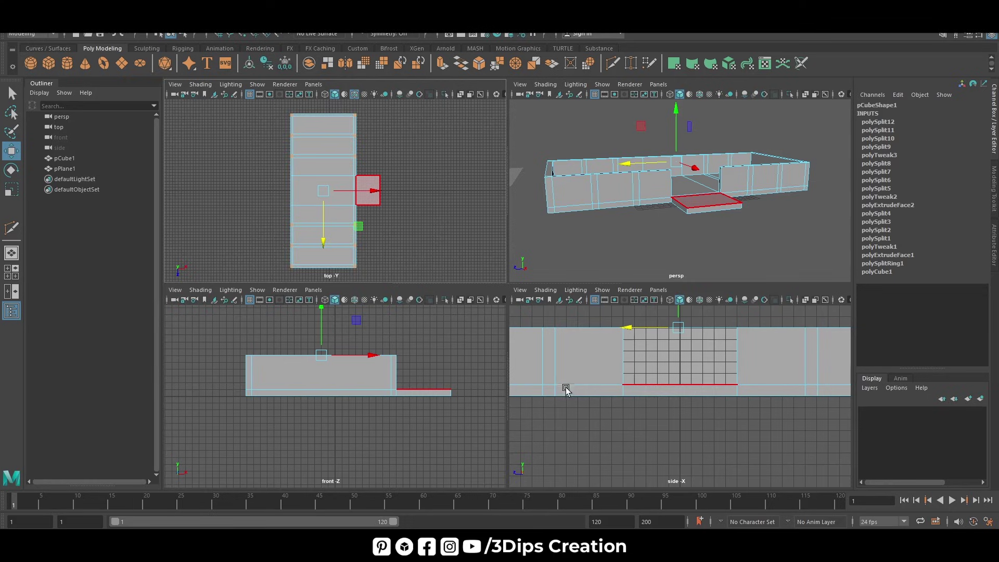
key("space")
scroll(613, 400, "down", 3)
scroll(543, 221, "down", 1)
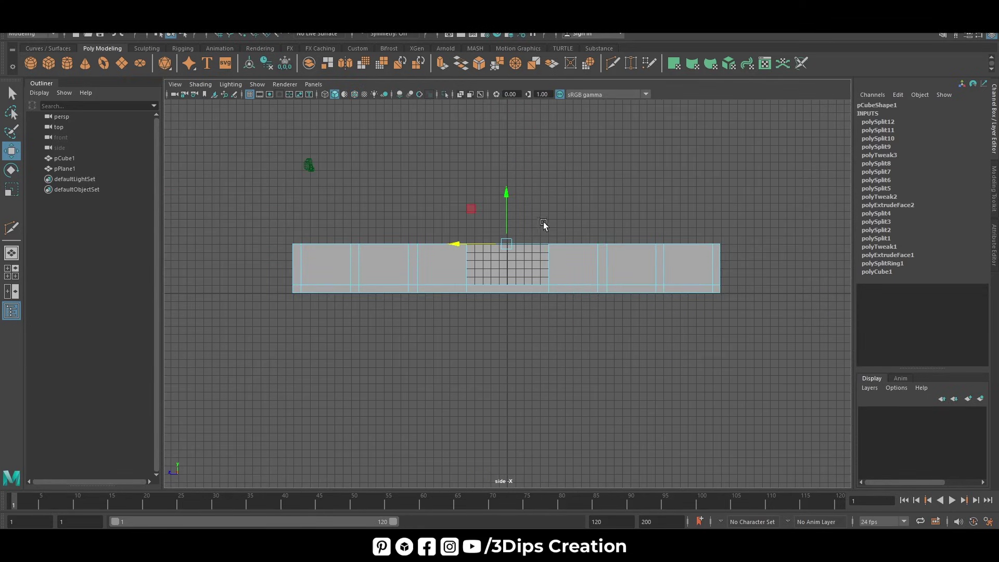
left_click_drag(509, 200, 520, 142)
key("ctrl+e")
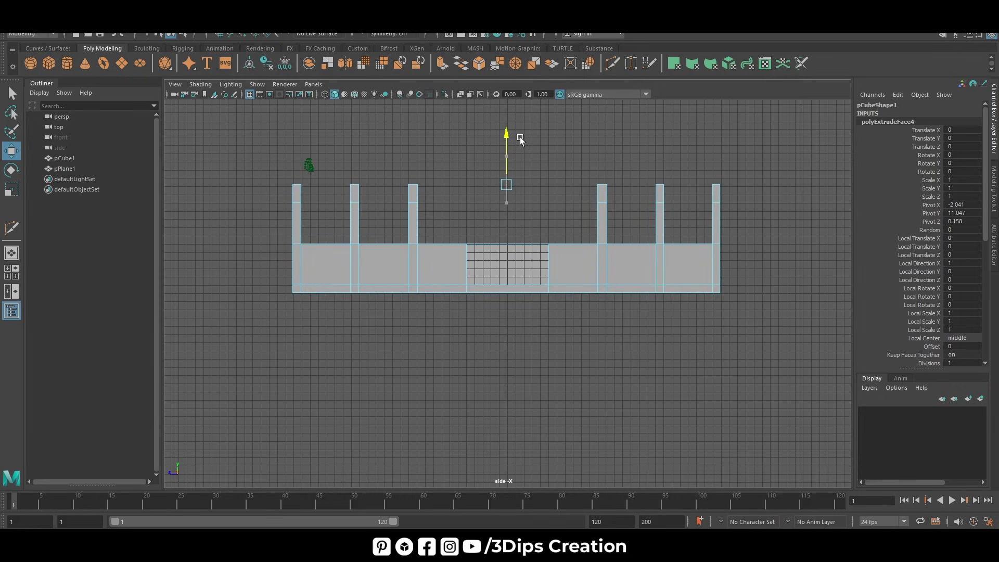
key("space")
left_click_drag(654, 166, 607, 211, "alt")
key("space")
left_click_drag(404, 380, 456, 397, "alt")
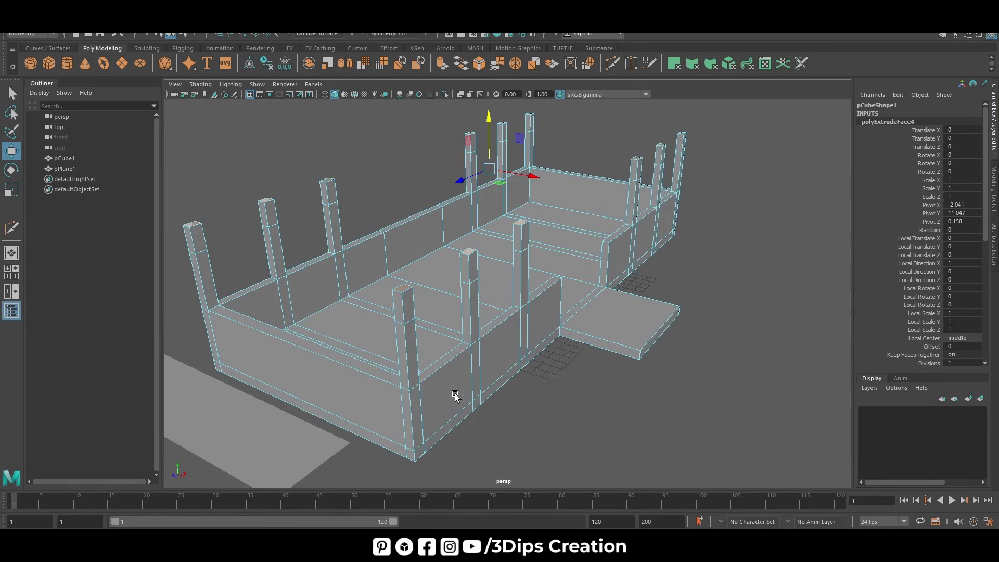
Bridge a floor face to a left wall face using the Modeling Toolkit's Bridge
left_click(445, 323)
left_click_drag(445, 323, 373, 364, "alt")
left_click(233, 302)
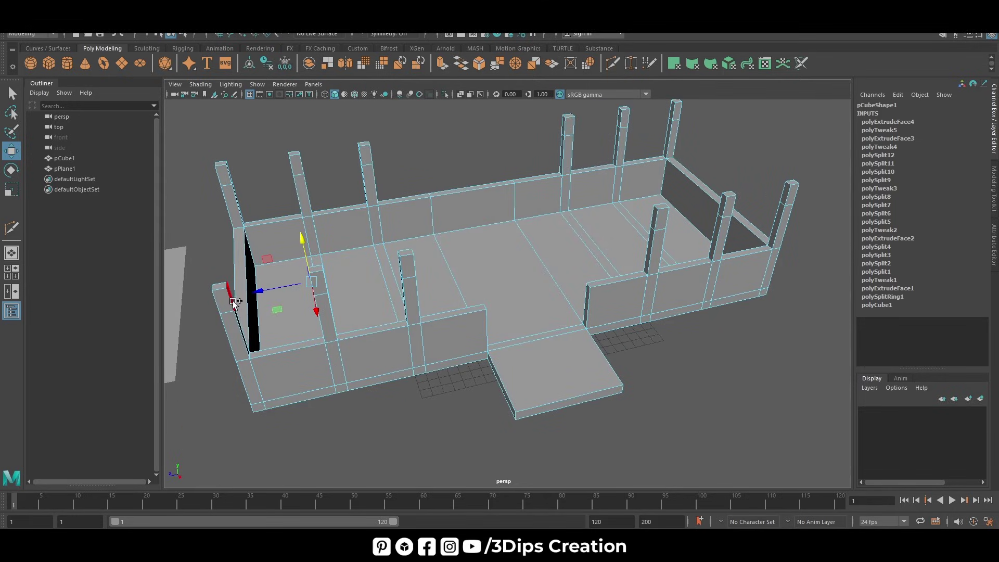
left_click_drag(408, 335, 415, 318, "alt")
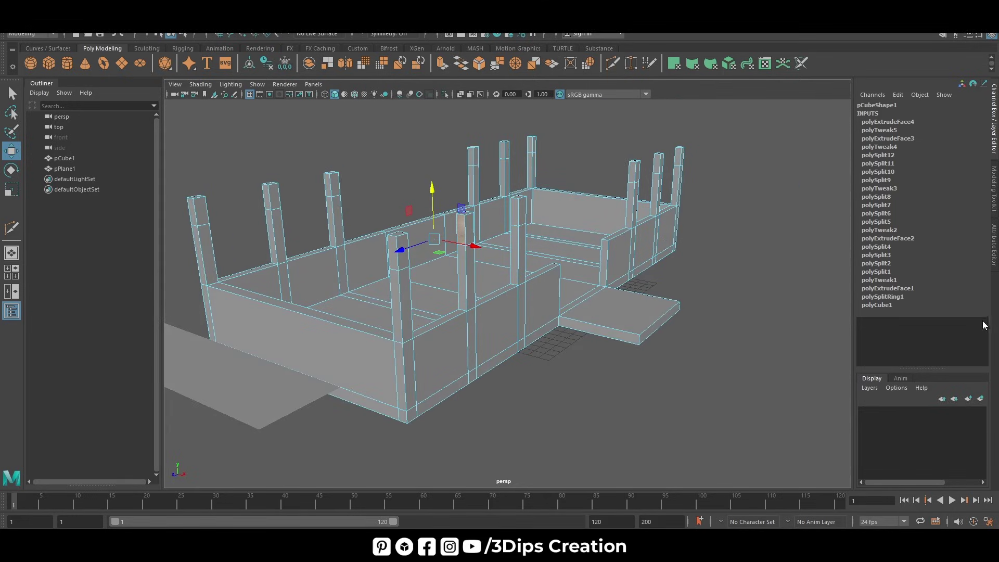
left_click(994, 188)
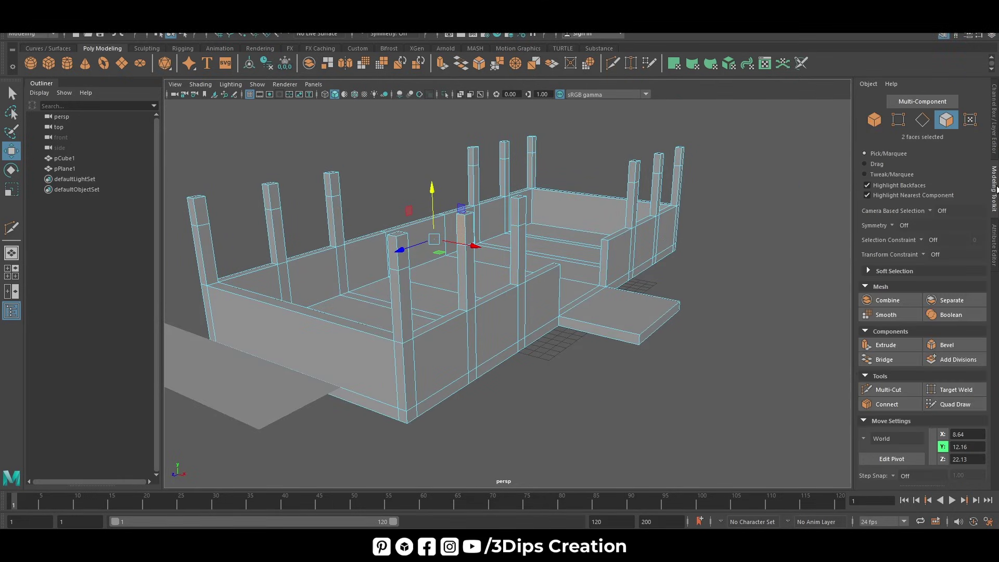
left_click(888, 359)
left_click_drag(541, 351, 486, 357, "alt")
key("w")
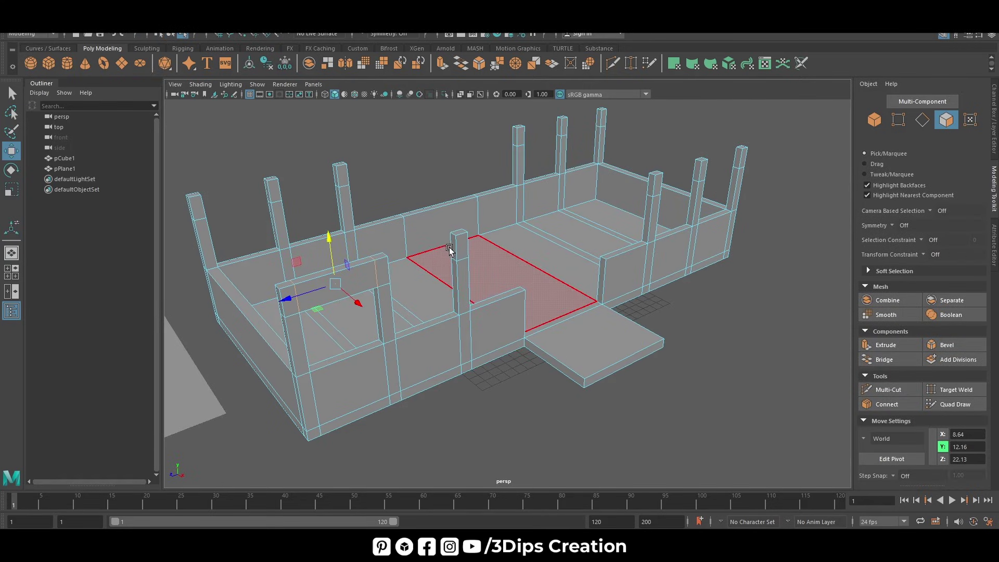
Bridge the faces across the floor gap
left_click_drag(449, 249, 716, 286, "alt")
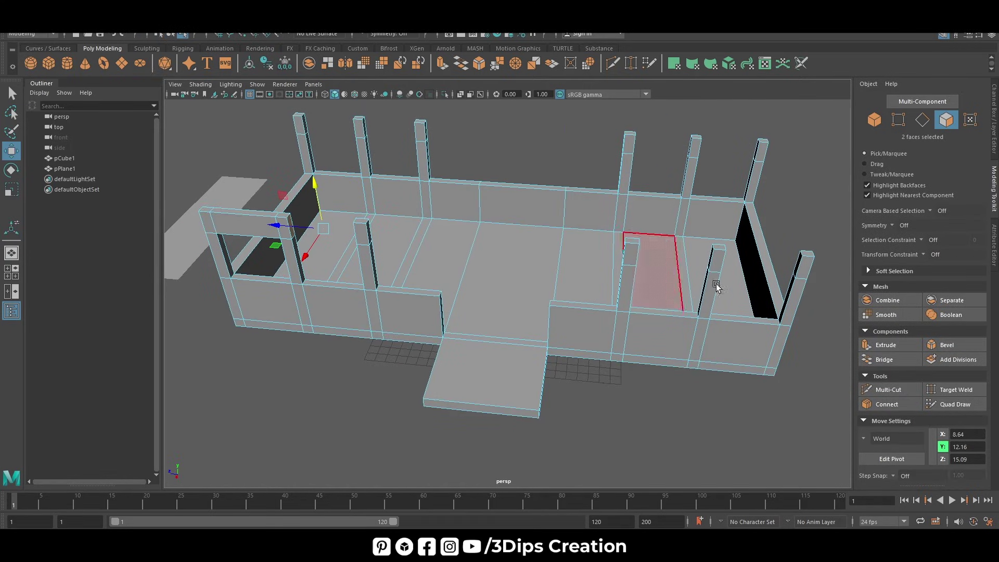
left_click(884, 359)
left_click_drag(444, 283, 366, 279, "alt")
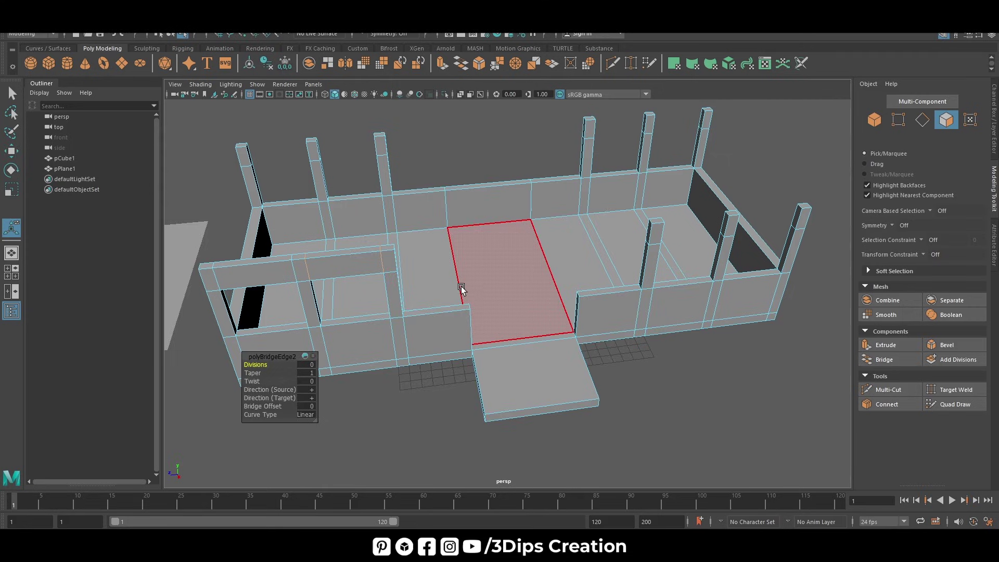
key("w")
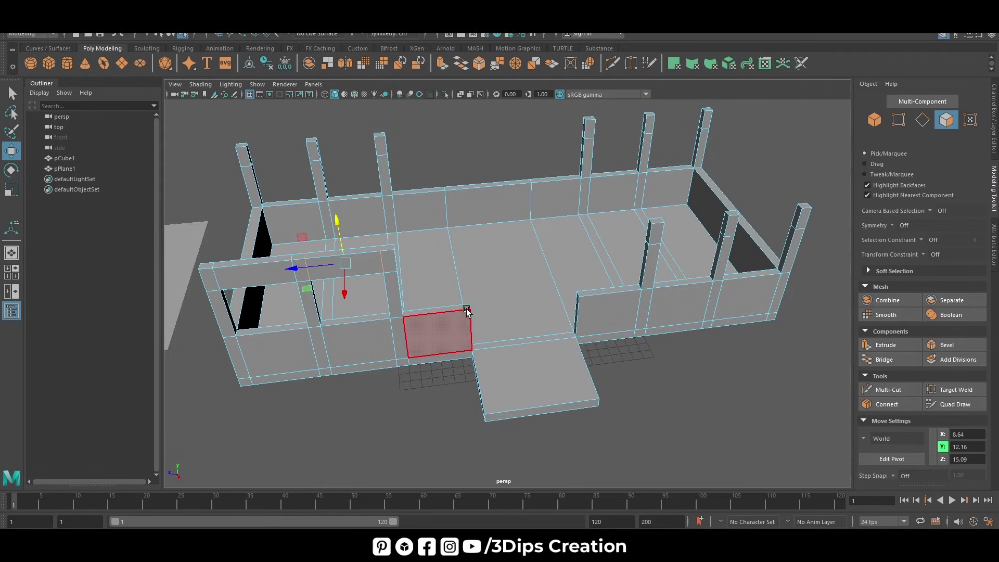
Bridge a floor face to a back pillar's top face to form a beam
left_click_drag(495, 345, 570, 357, "alt")
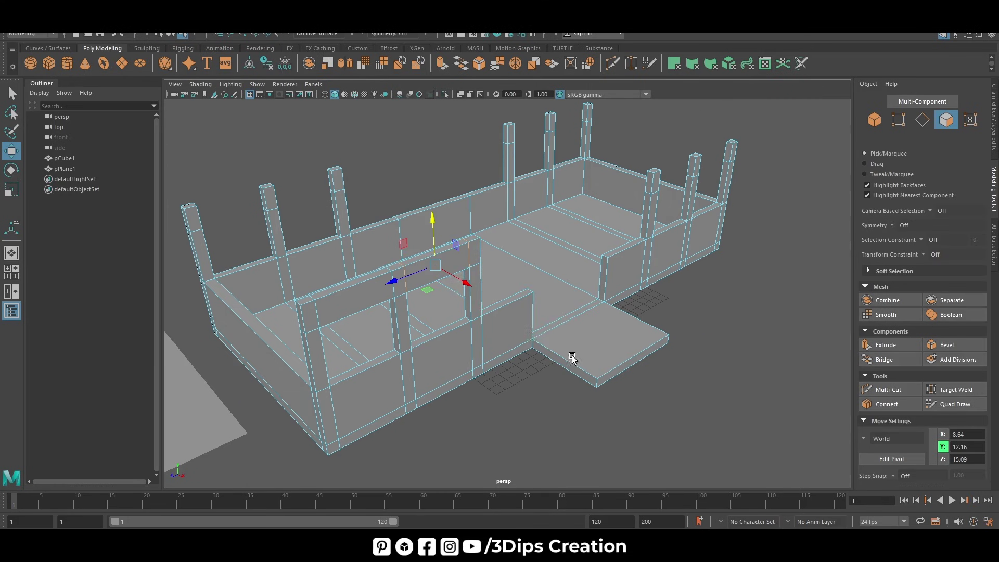
mouse_move(671, 216)
left_mouse_down("alt")
mouse_move(616, 241)
mouse_move(526, 252)
mouse_move(635, 351)
mouse_move(713, 229)
left_mouse_up("alt")
left_click(508, 252)
left_click(713, 229)
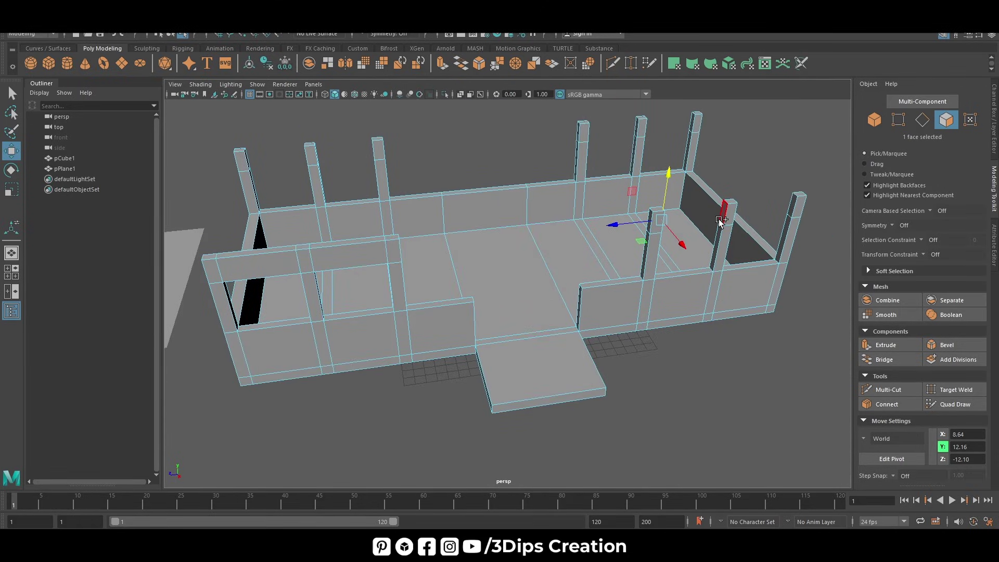
left_click(884, 359)
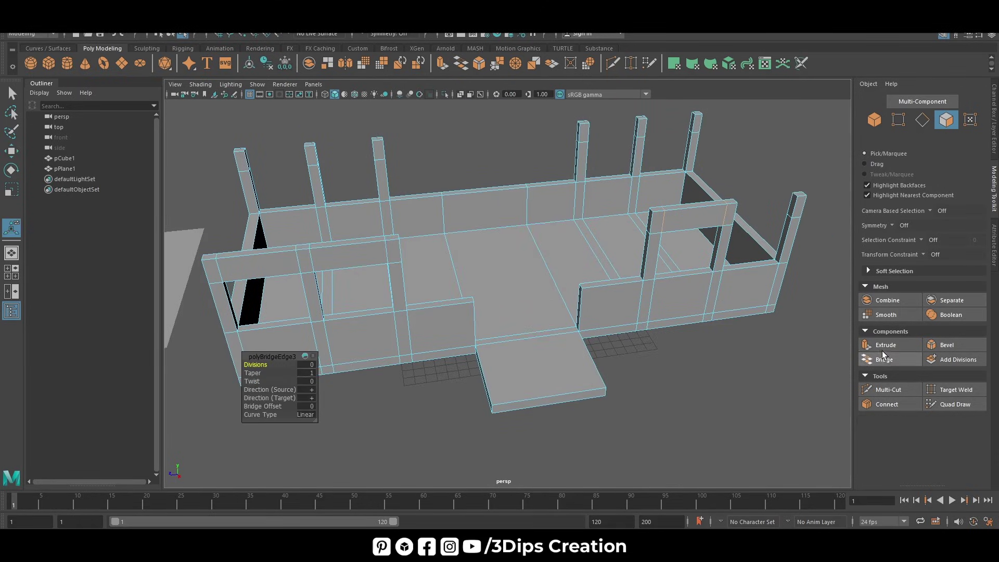
key("w")
Join two more pairs of facing pillars with bridged beams
left_click(789, 204)
mouse_move(789, 204)
left_mouse_down("alt")
mouse_move(728, 348)
mouse_move(658, 312)
left_mouse_up("alt")
left_click(667, 286, "shift")
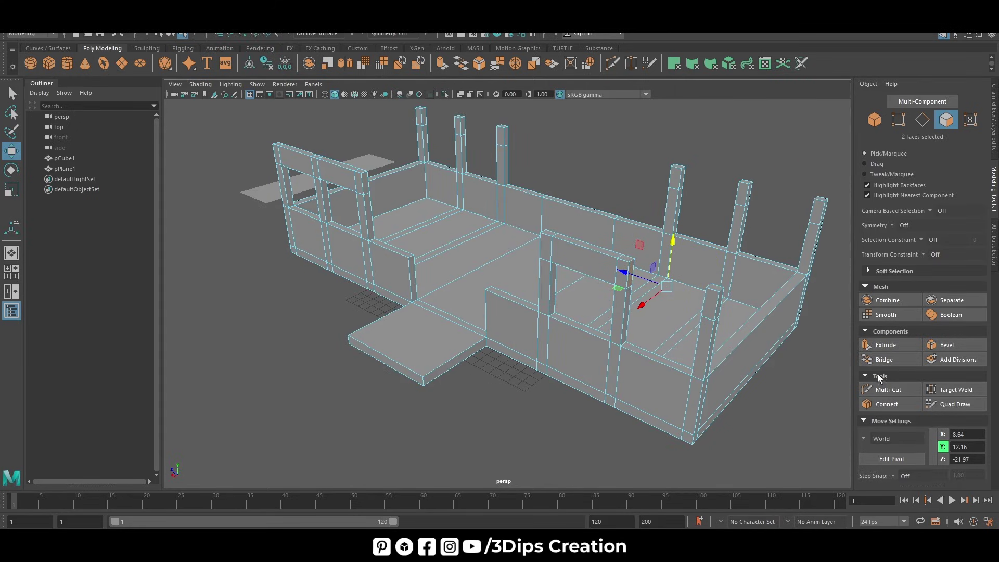
left_click(885, 359)
mouse_move(738, 333)
left_mouse_down("alt")
mouse_move(702, 351)
mouse_move(515, 379)
mouse_move(252, 241)
left_mouse_up("alt")
left_click(252, 241)
left_click_drag(306, 270, 566, 337, "alt")
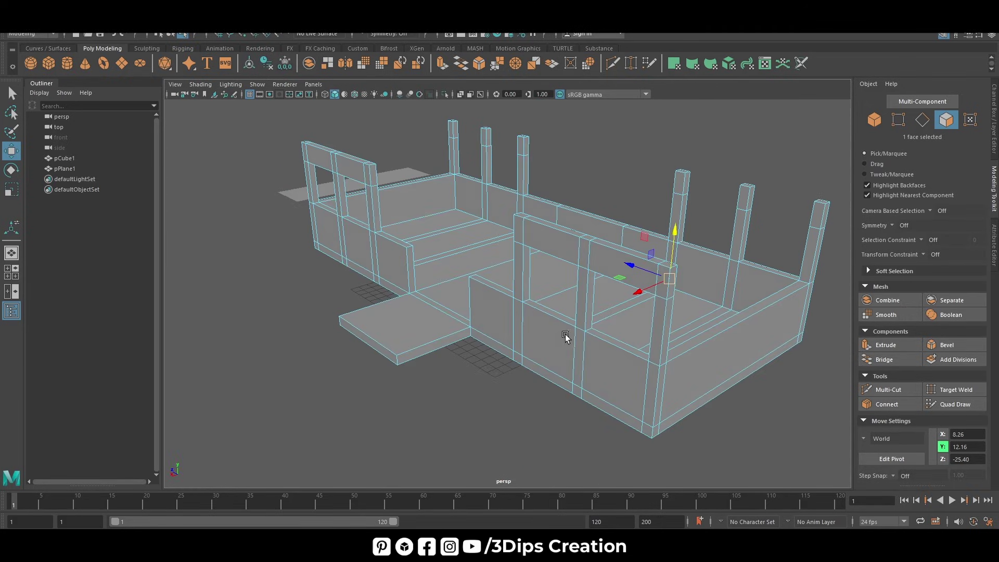
left_click(832, 218, "shift")
left_click(885, 359)
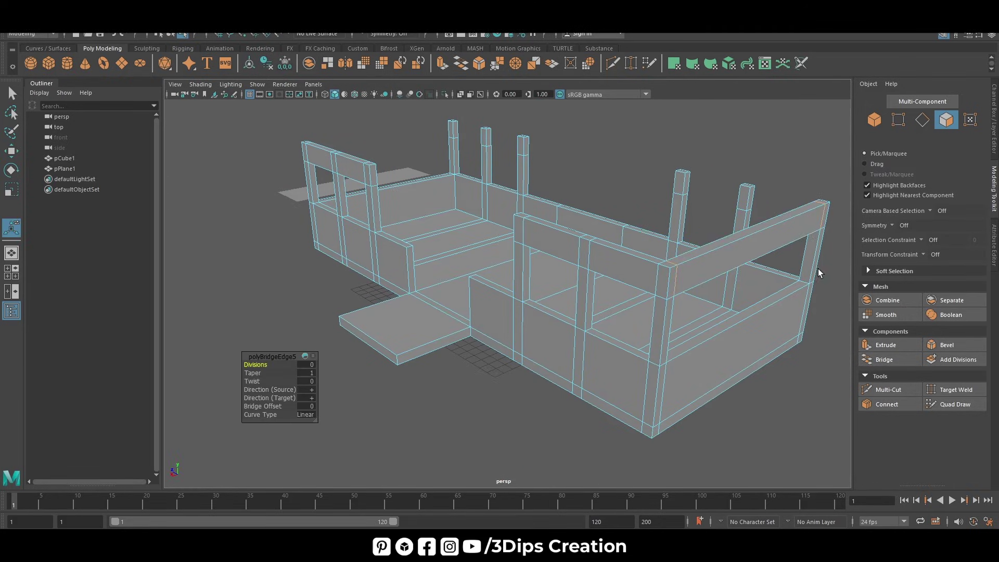
left_click_drag(821, 272, 683, 269, "alt")
key("w")
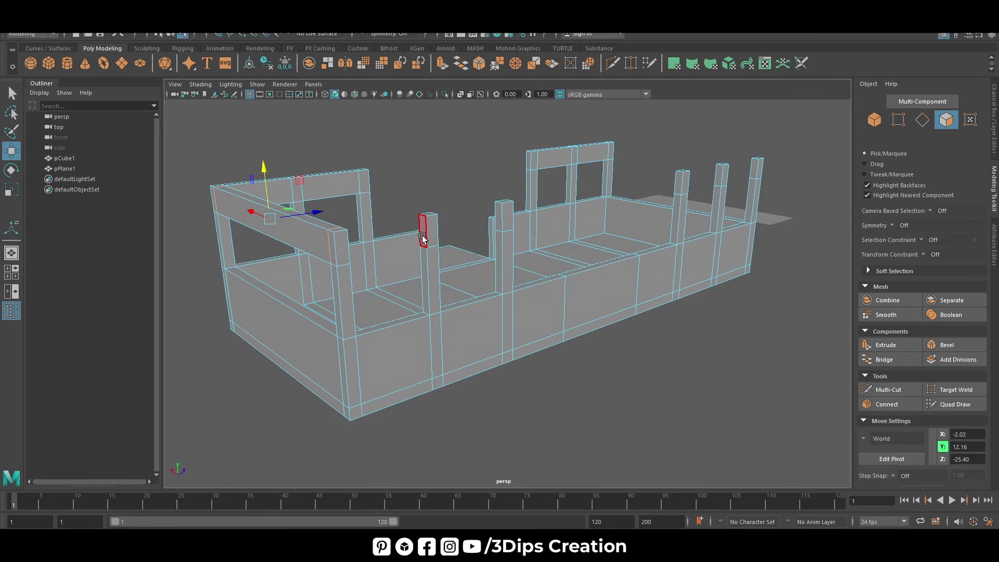
Bridge a pillar face to the facing inner wall face to close that gap
left_click(423, 238)
left_click_drag(440, 289, 184, 233, "alt")
left_click(197, 227, "shift")
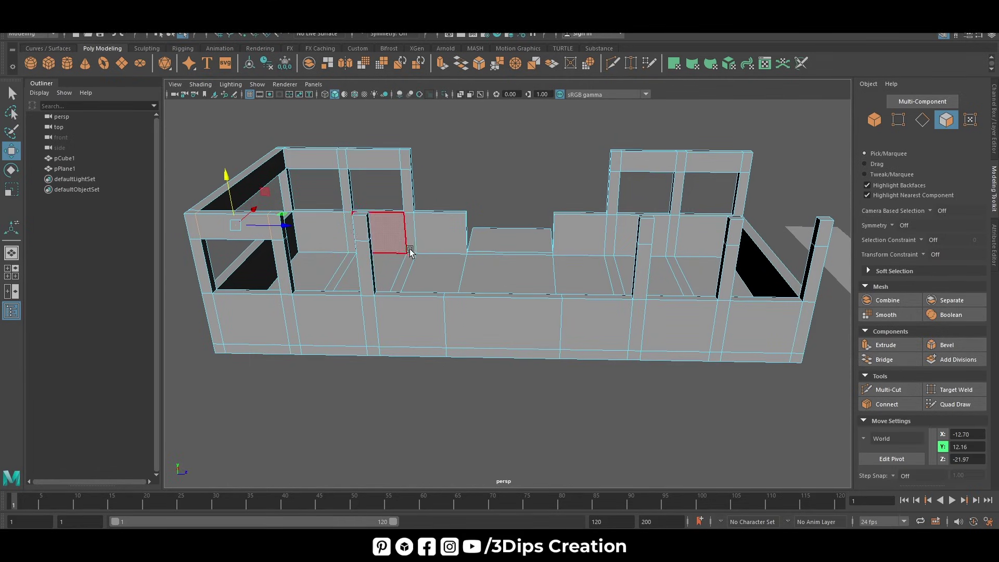
left_click(393, 236)
mouse_move(408, 245)
left_mouse_down("alt")
mouse_move(463, 256)
mouse_move(259, 229)
left_mouse_up("alt")
left_click(471, 258)
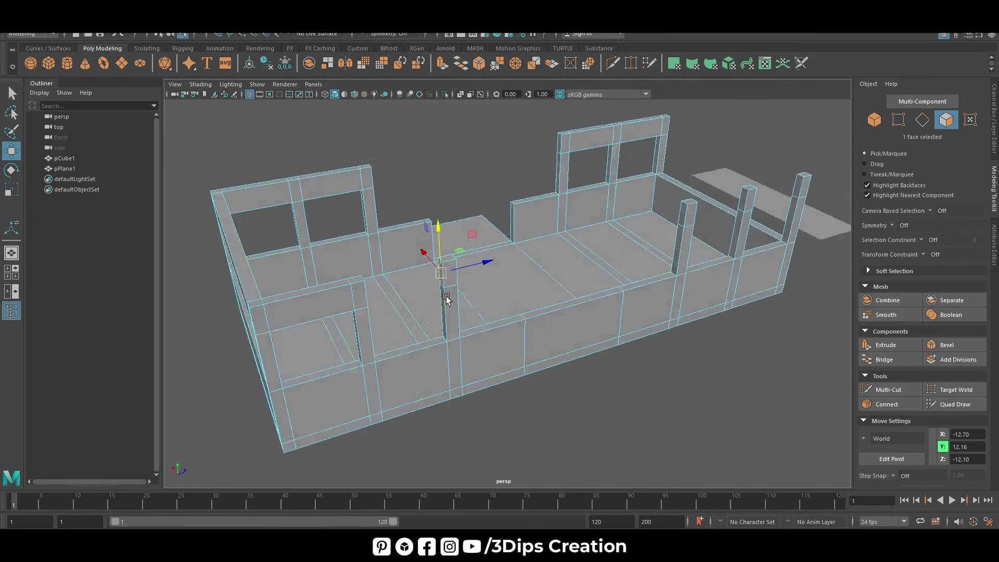
left_click(276, 232, "shift")
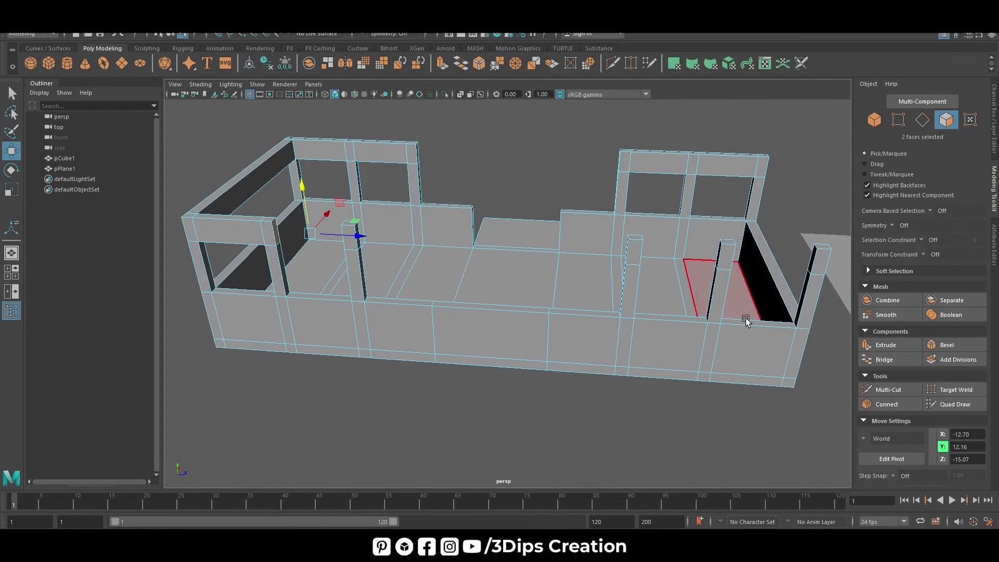
left_click(893, 360)
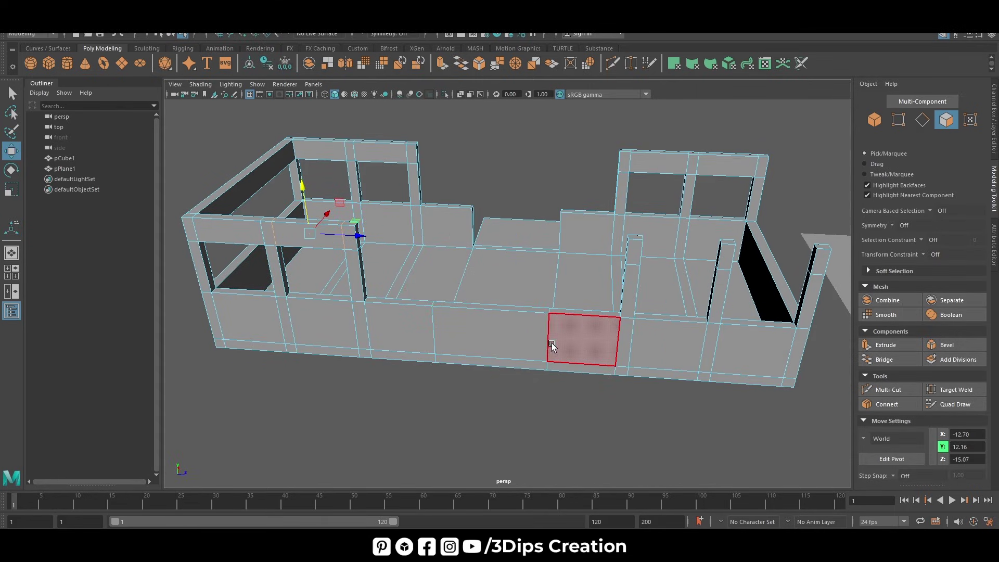
Bridge the next wall gap into a wall section
mouse_move(550, 345)
left_mouse_down("alt")
mouse_move(603, 385)
mouse_move(580, 370)
left_mouse_up("alt")
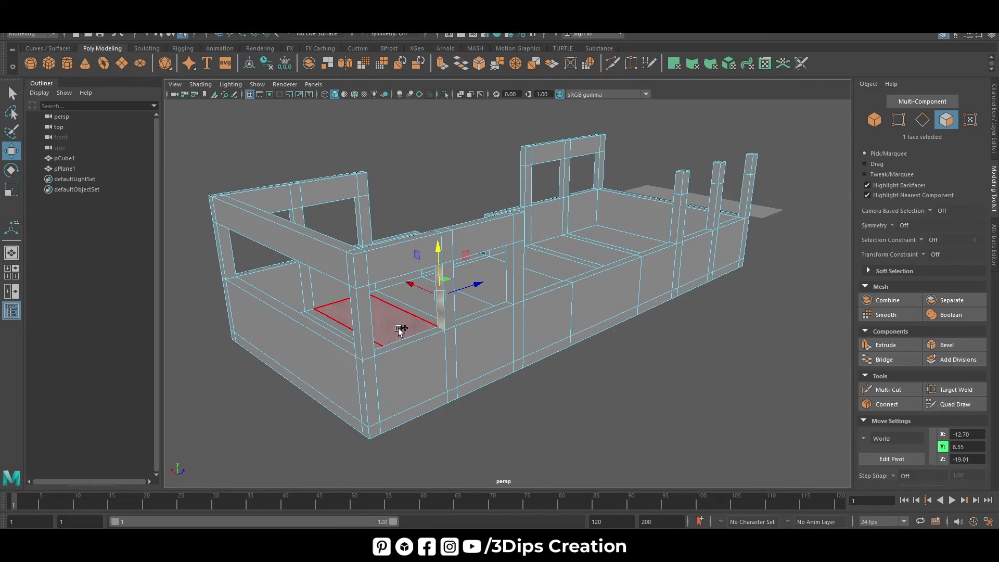
mouse_move(398, 328)
left_mouse_down("alt")
mouse_move(378, 341)
mouse_move(276, 311)
mouse_move(259, 337)
mouse_move(225, 239)
mouse_move(346, 323)
mouse_move(380, 323)
left_mouse_up("alt")
left_click(276, 311)
left_click(225, 234, "shift")
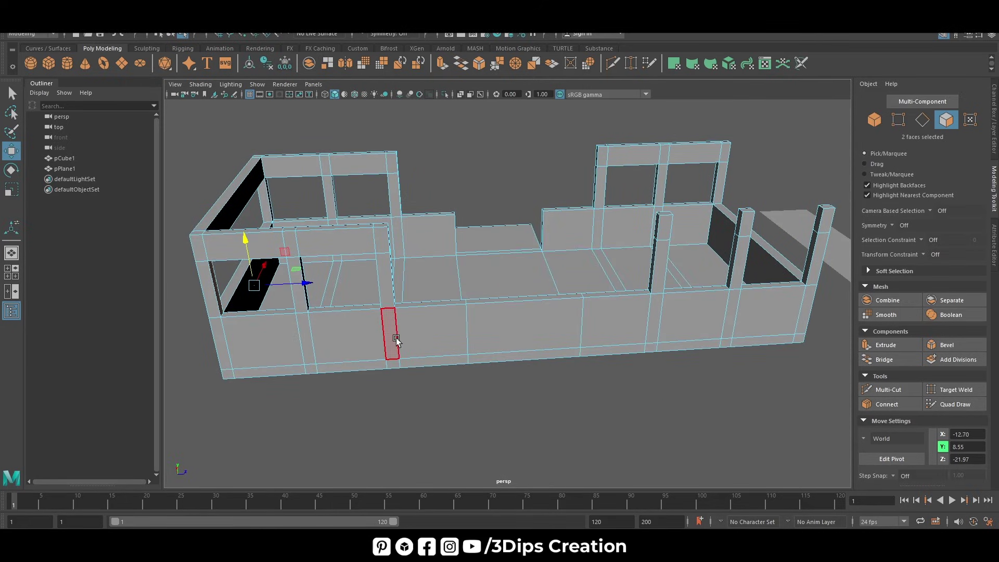
mouse_move(411, 372)
left_mouse_down("alt")
mouse_move(583, 401)
mouse_move(548, 383)
left_mouse_up("alt")
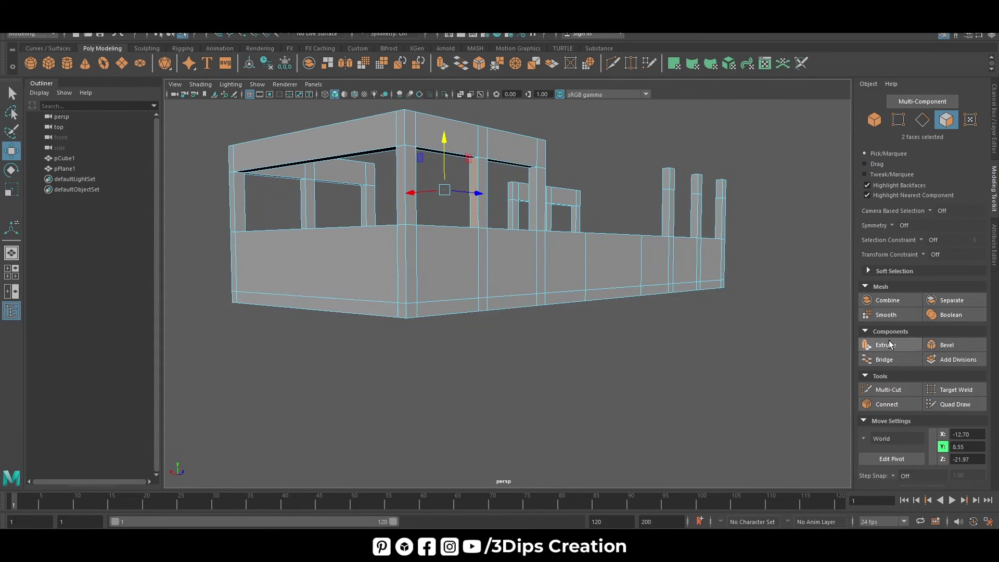
left_click(882, 363)
mouse_move(635, 323)
left_mouse_down("alt")
mouse_move(474, 223)
mouse_move(345, 265)
left_mouse_up("alt")
left_click(501, 209)
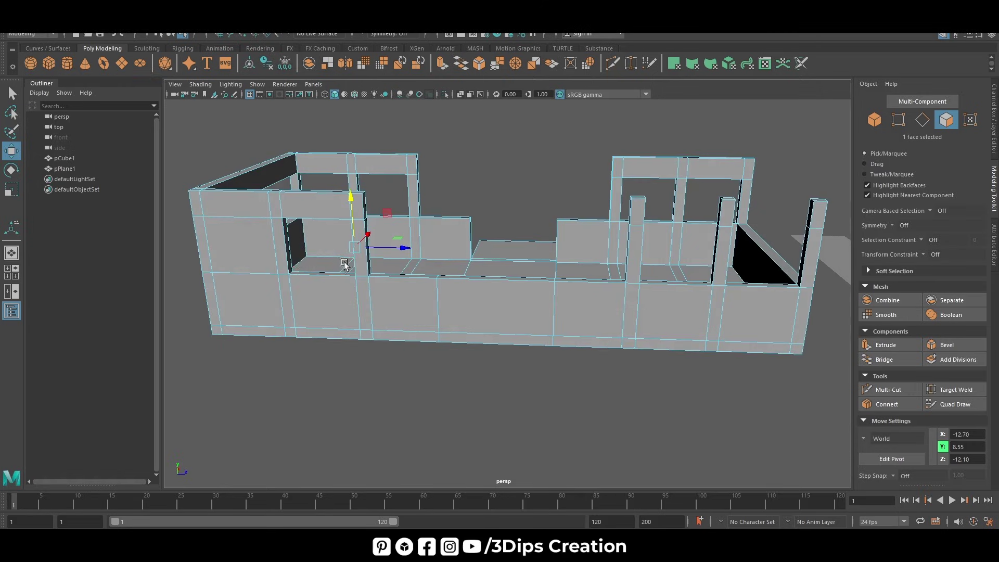
Bridge two more gaps between opposite wall and pillar faces
left_click(289, 255, "shift")
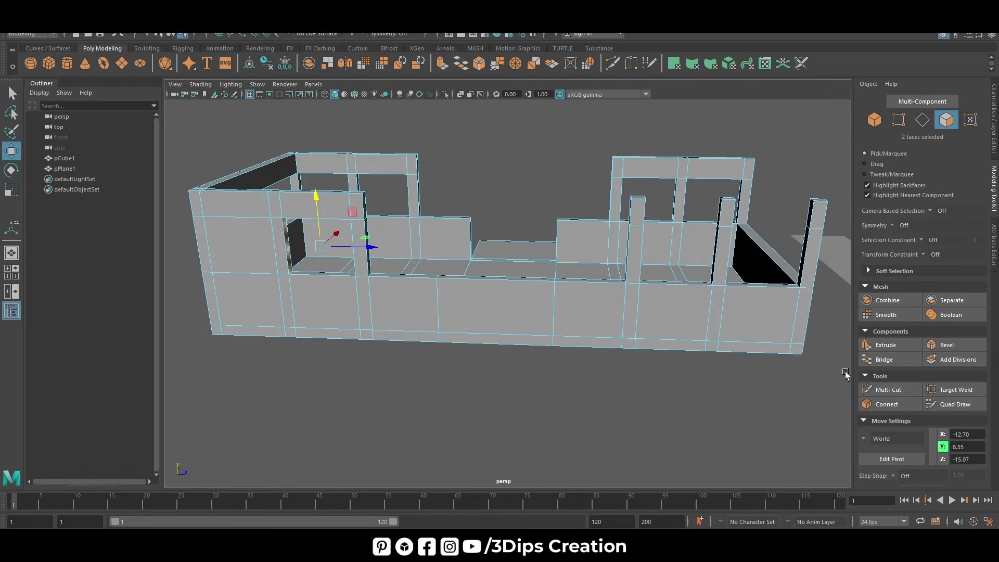
left_click(886, 361)
key("w")
left_click(366, 214)
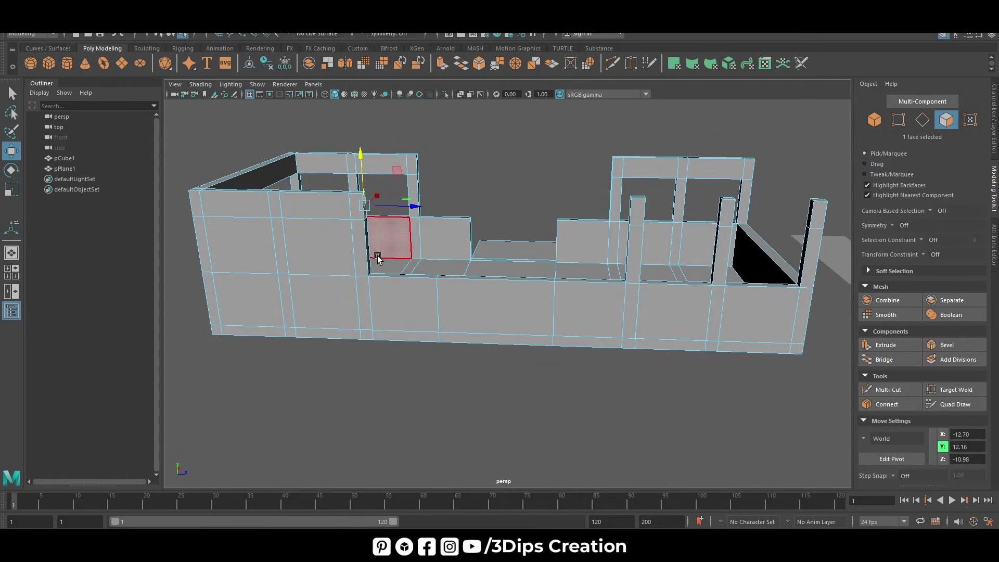
left_click(368, 256, "shift")
left_click_drag(491, 272, 572, 322, "alt")
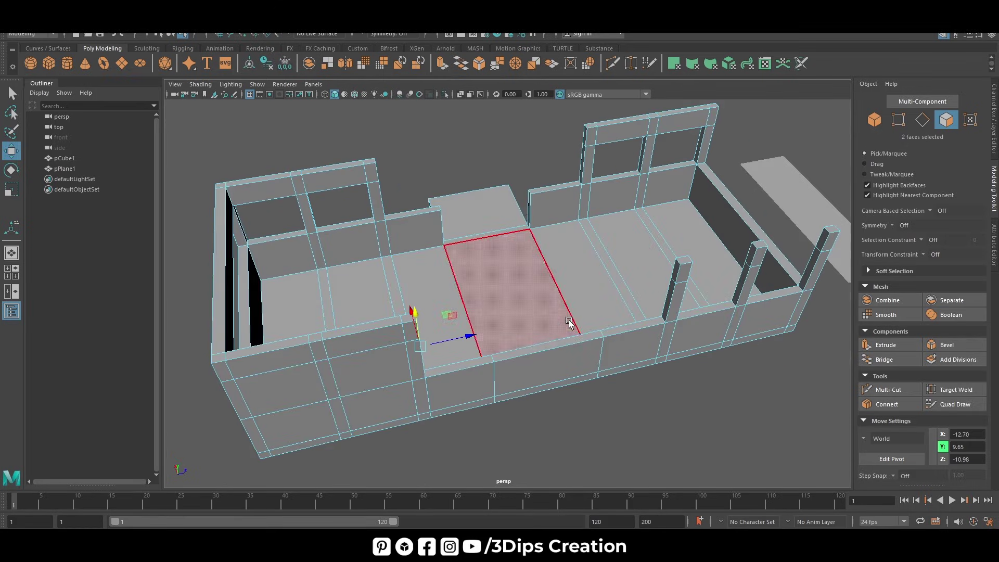
left_click(670, 302, "shift")
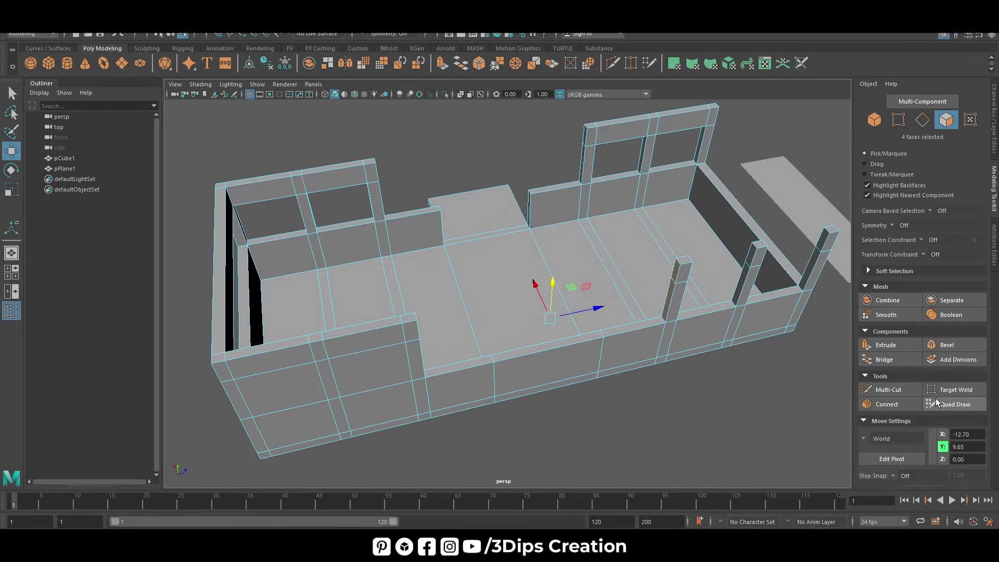
left_click(885, 359)
mouse_move(603, 343)
left_mouse_down("alt")
mouse_move(651, 347)
mouse_move(604, 329)
mouse_move(687, 363)
mouse_move(731, 295)
left_mouse_up("alt")
key("w")
Bridge the thin pillar side faces across the next gaps
left_click(743, 248)
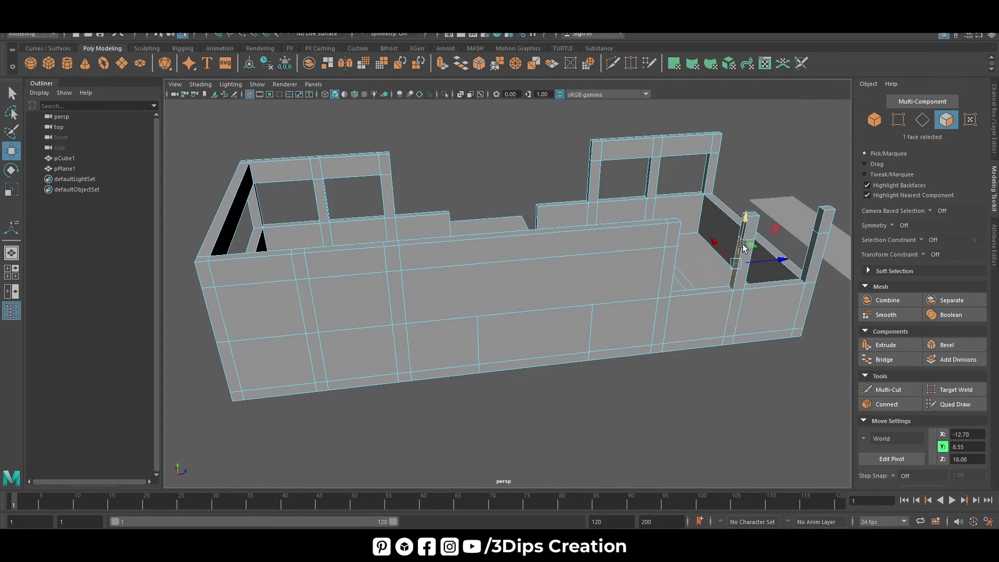
left_click_drag(680, 272, 585, 285, "alt")
left_click(468, 305, "shift")
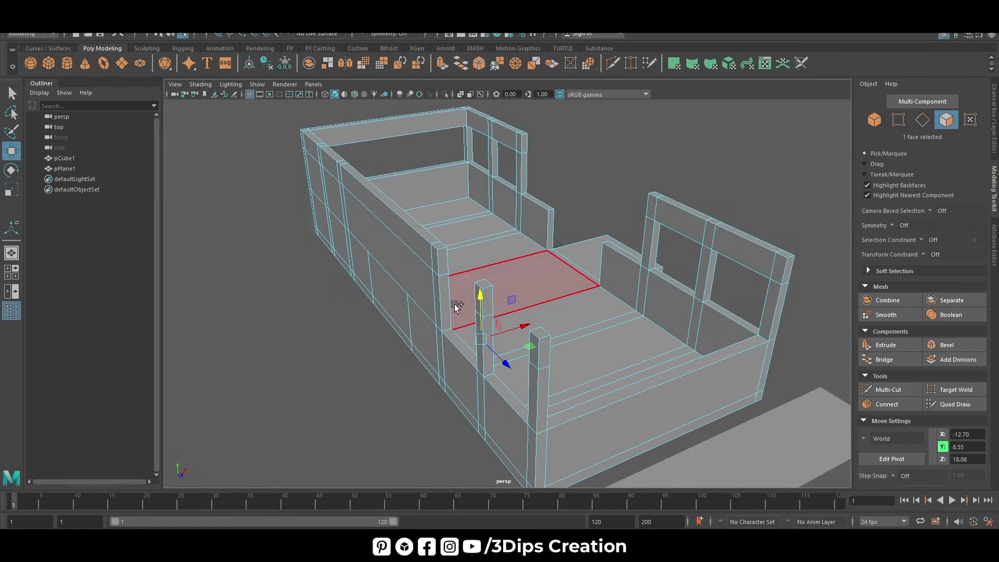
left_click(470, 273)
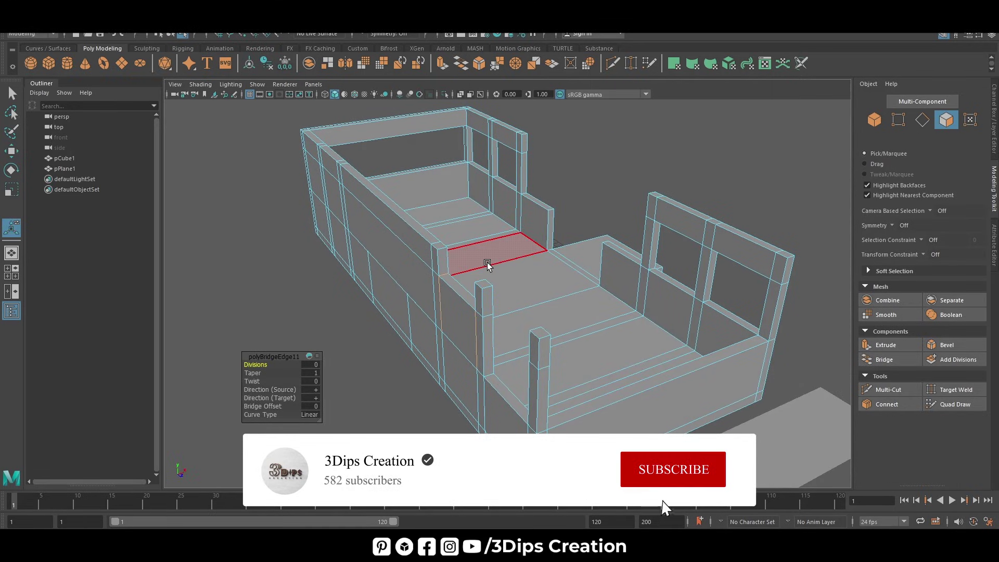
left_click_drag(458, 265, 608, 323, "alt")
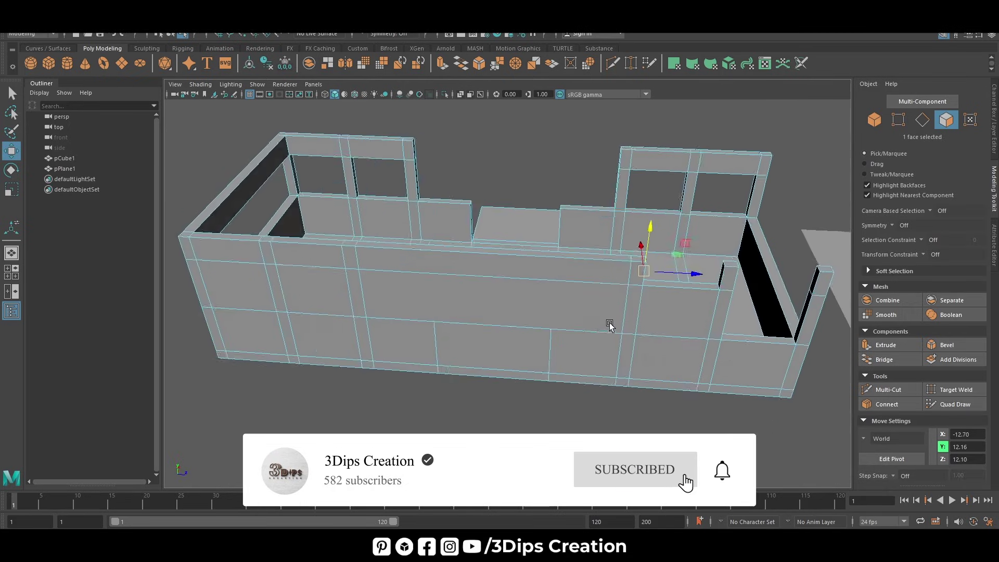
left_click(724, 281)
left_click(884, 359)
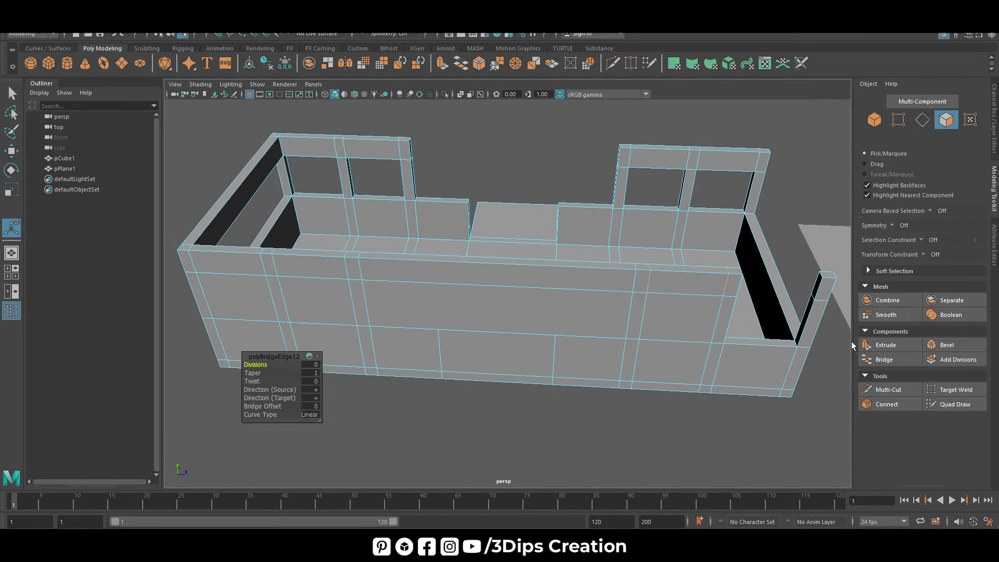
key("w")
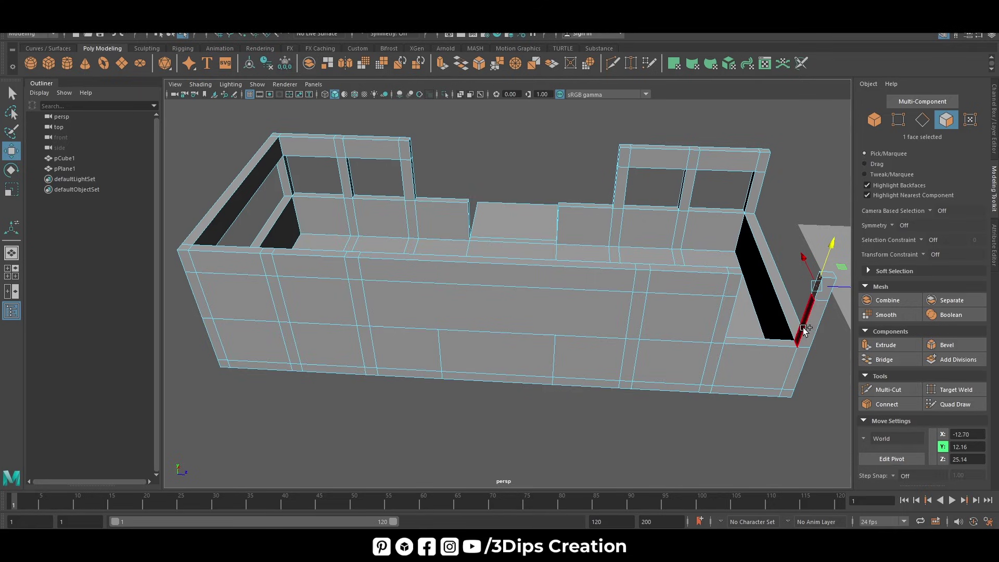
Bridge a multi-face selection across the front of the house
left_click(803, 327, "shift")
mouse_move(803, 327)
left_mouse_down("alt")
mouse_move(608, 353)
mouse_move(335, 279)
left_mouse_up("alt")
left_click(341, 270, "shift")
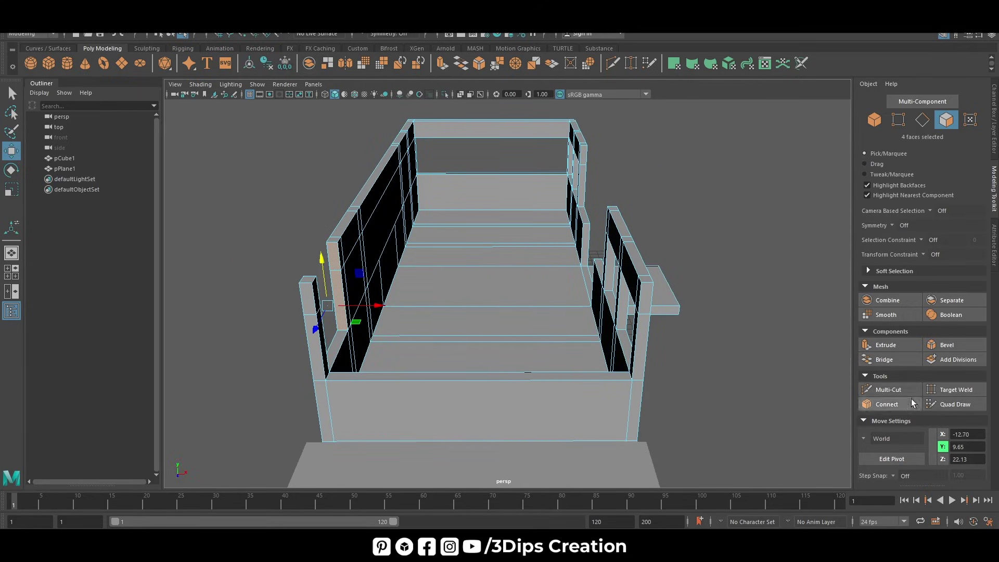
left_click(889, 361)
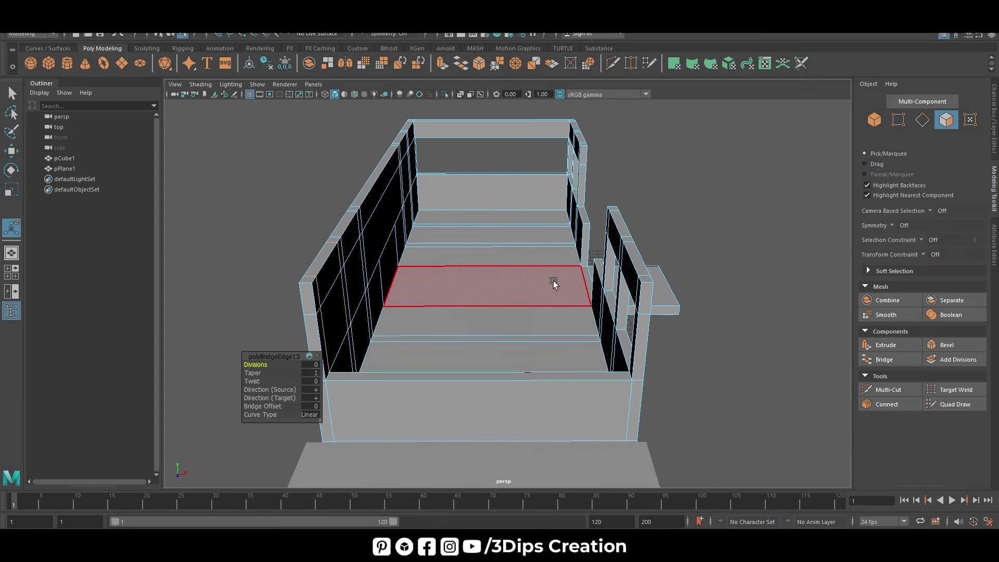
mouse_move(538, 289)
left_mouse_down("alt")
mouse_move(527, 337)
mouse_move(667, 408)
left_mouse_up("alt")
left_click(667, 408)
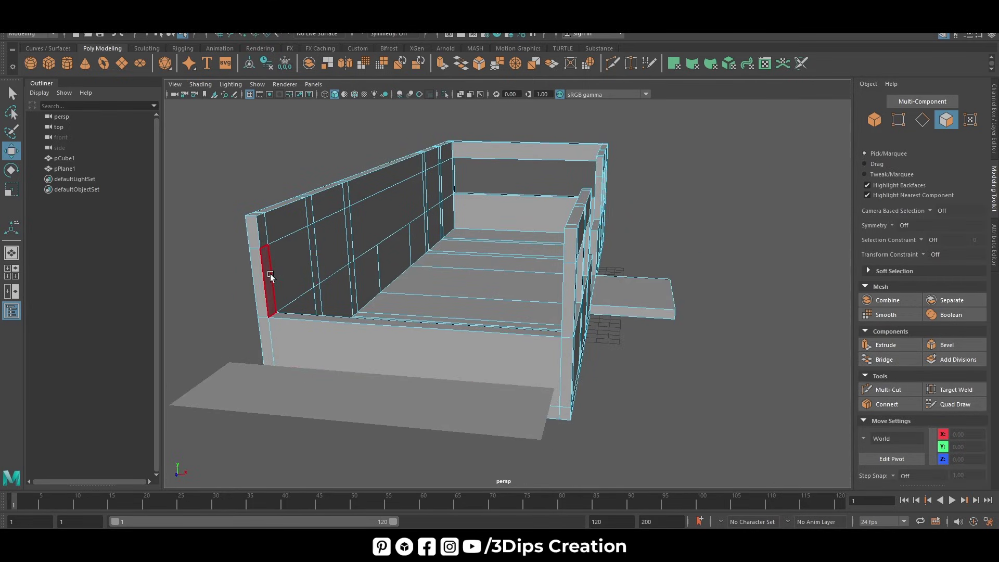
Bridge the wall's narrow side face to the window-frame face as a wall panel
left_click(270, 276)
mouse_move(263, 224)
left_mouse_down()
mouse_move(259, 187)
mouse_move(675, 355)
left_mouse_up()
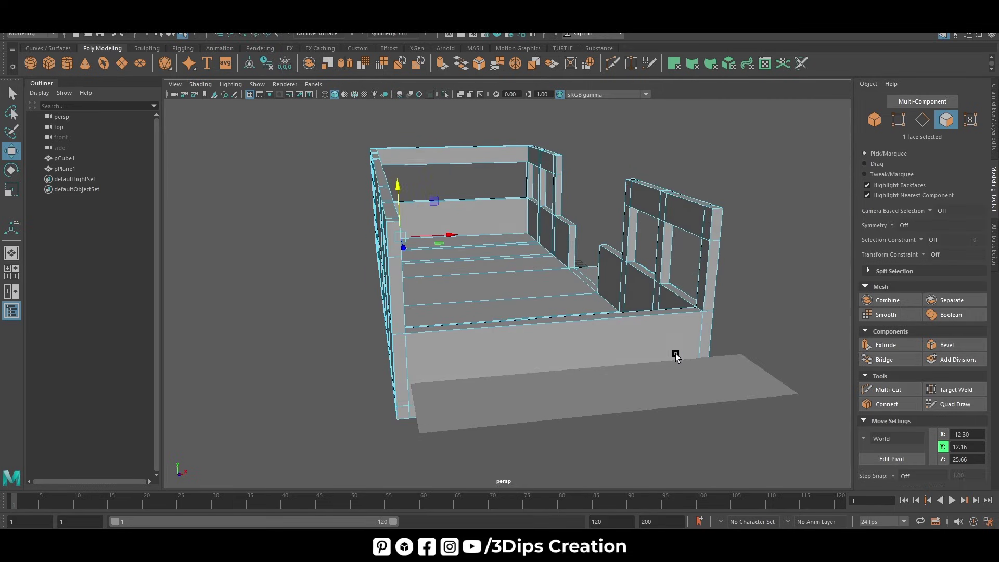
left_click(708, 224, "shift")
left_click(884, 359)
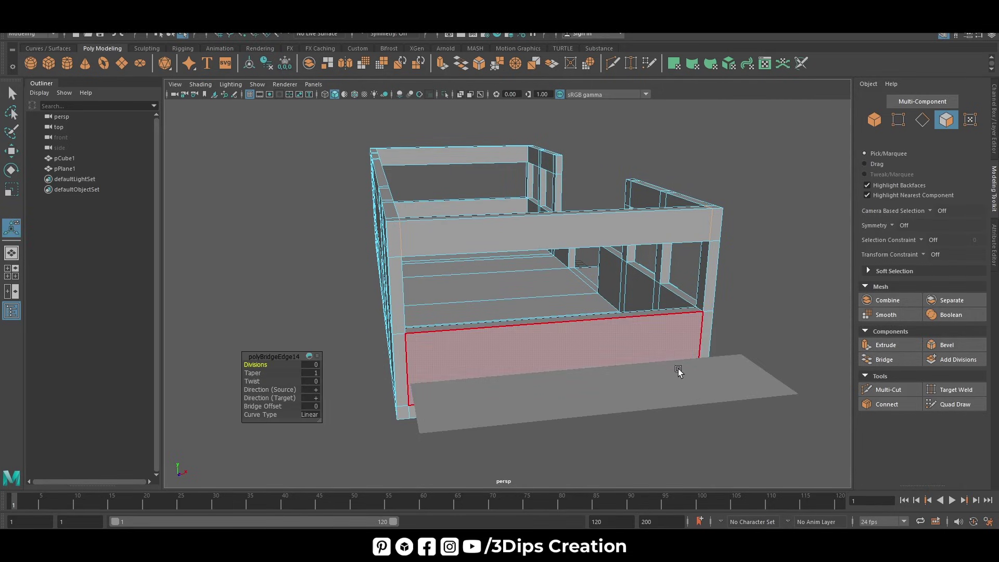
key("w")
Orbit around the finished walls and return to the four-view layout
mouse_move(778, 325)
left_mouse_down("alt")
mouse_move(675, 317)
mouse_move(631, 319)
mouse_move(665, 322)
mouse_move(651, 328)
mouse_move(487, 342)
mouse_move(437, 404)
left_mouse_up("alt")
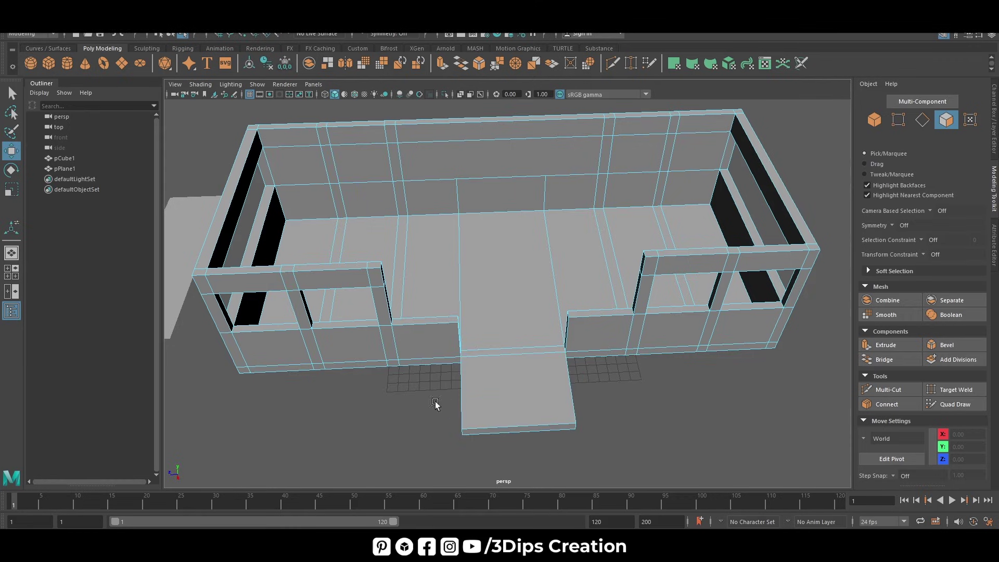
mouse_move(489, 364)
left_mouse_down("alt")
mouse_move(535, 400)
mouse_move(475, 308)
left_mouse_up("alt")
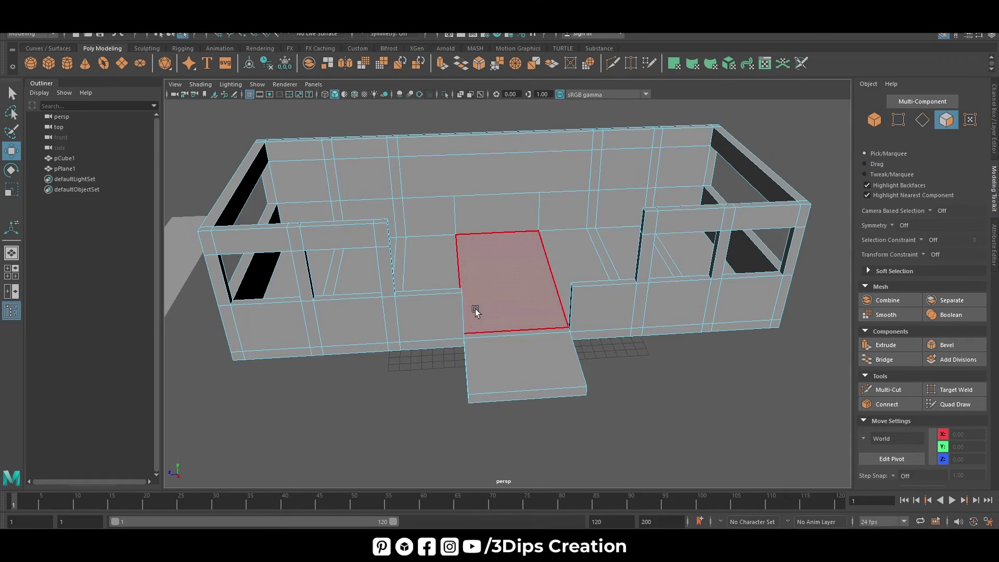
key("space")
key("space")
Insert two Multi-Cut edge loops across the slab at the porch's lower and upper edges
key("f")
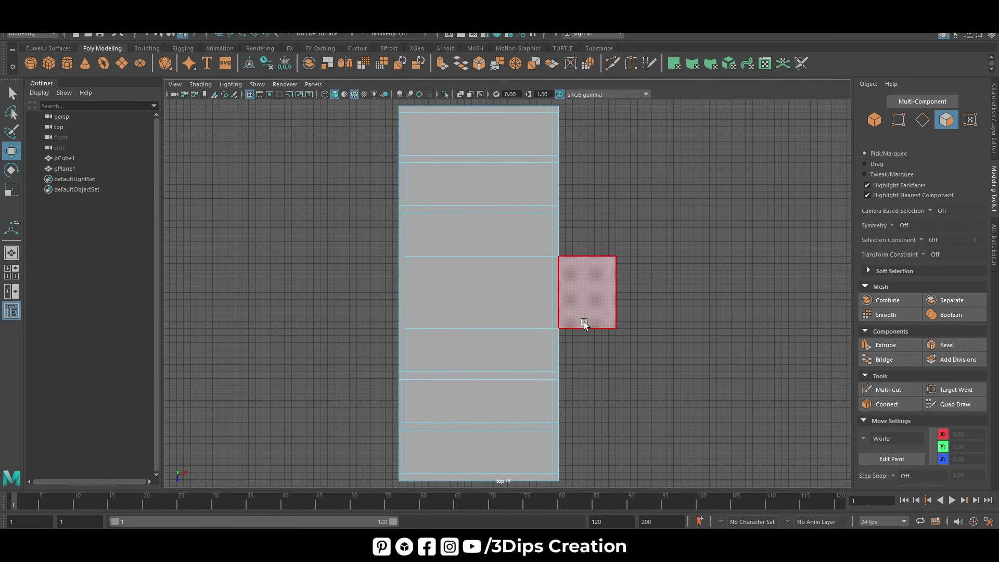
right_click_drag(682, 296, 728, 241)
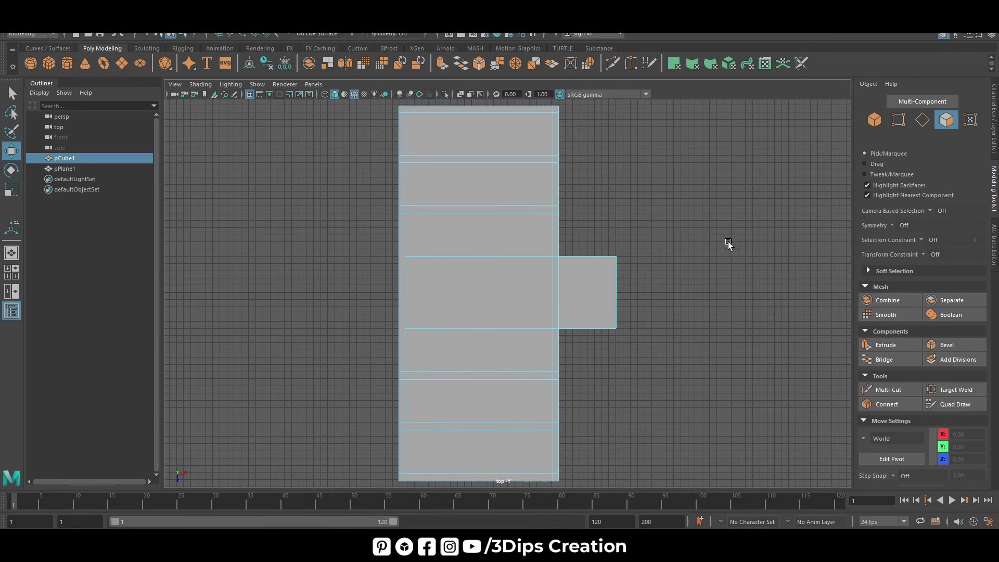
scroll(520, 286, "up", 2)
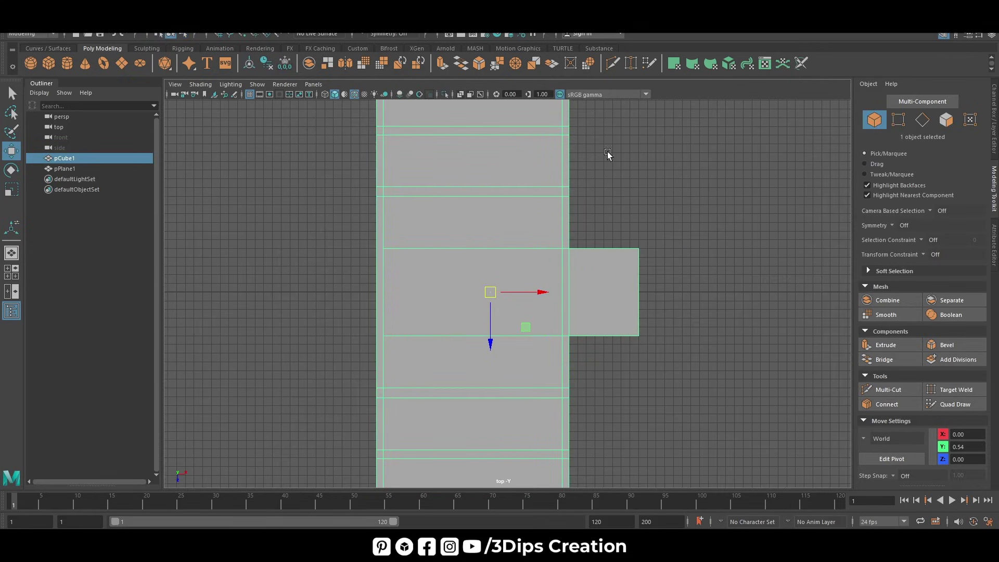
left_click(614, 64)
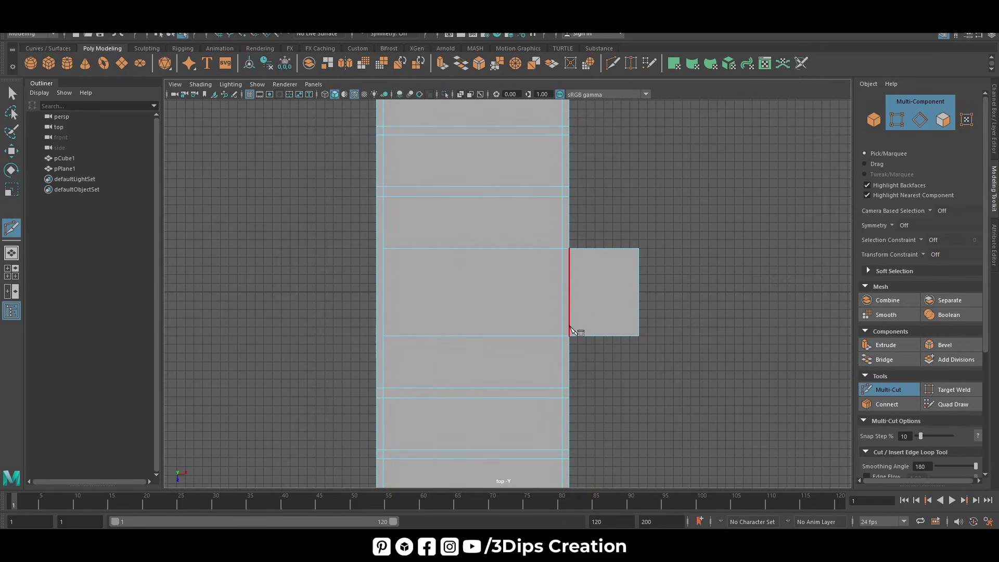
key("ctrl")
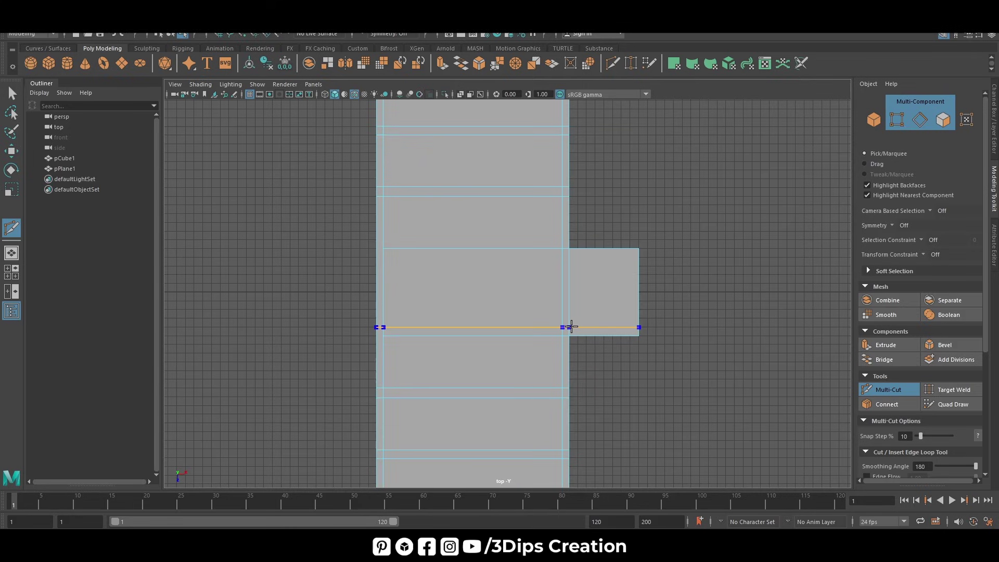
left_click(571, 327, "ctrl")
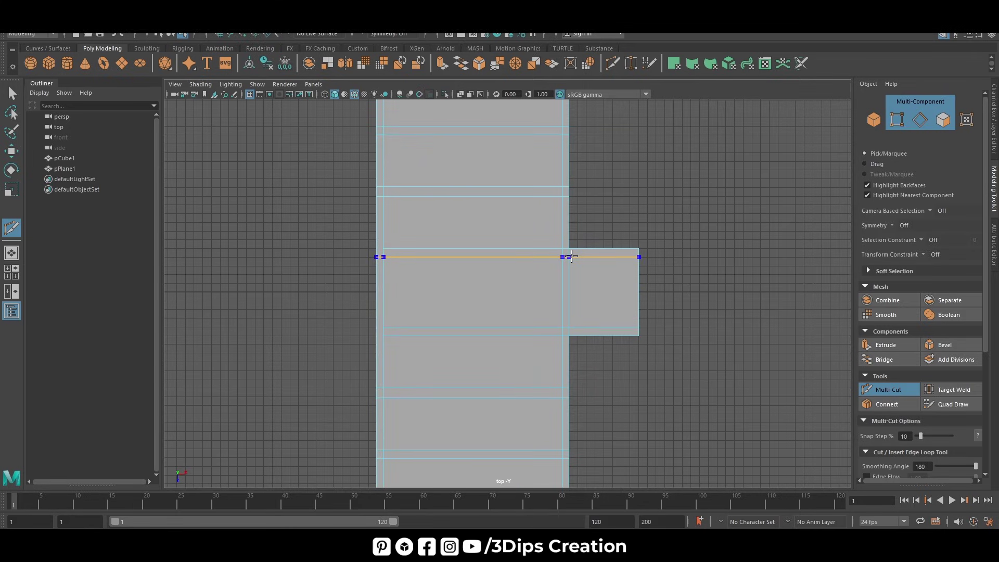
left_click(573, 257, "ctrl")
Select the two entrance faces and extrude them upward in the side view
key("w")
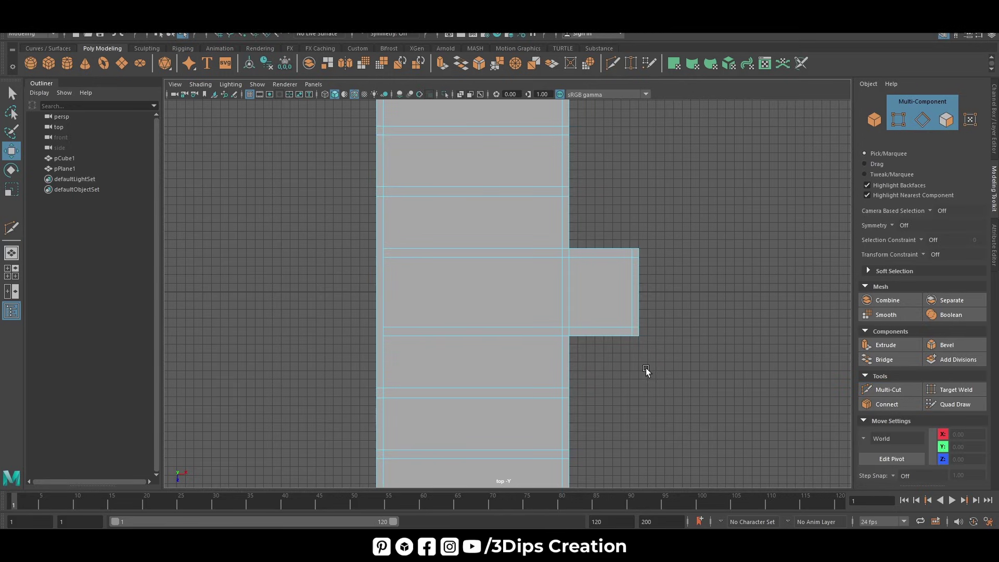
right_click_drag(689, 257, 687, 283)
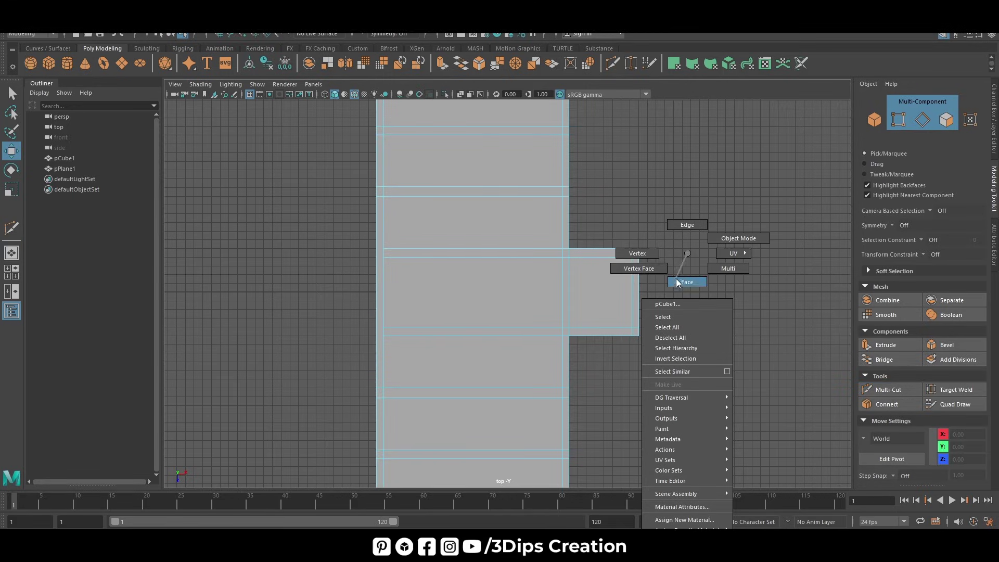
left_click(566, 252)
left_click(566, 333, "shift")
key("space")
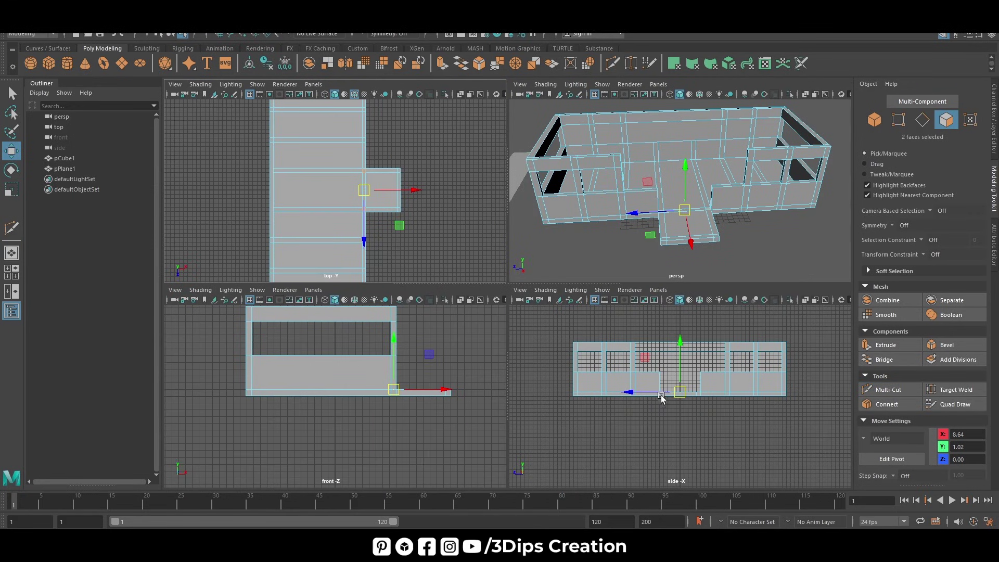
key("space")
scroll(513, 242, "up", 2)
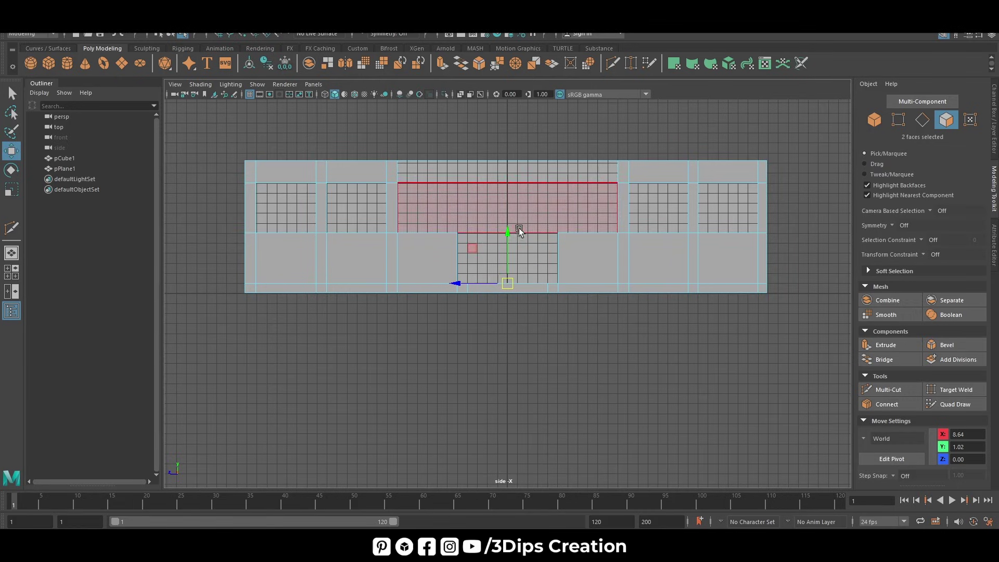
mouse_move(508, 234)
left_mouse_down("shift")
mouse_move(519, 181)
mouse_move(664, 201)
left_mouse_up("shift")
Raise the extruded entrance faces up to the wall top, about Y 13.27
key("space")
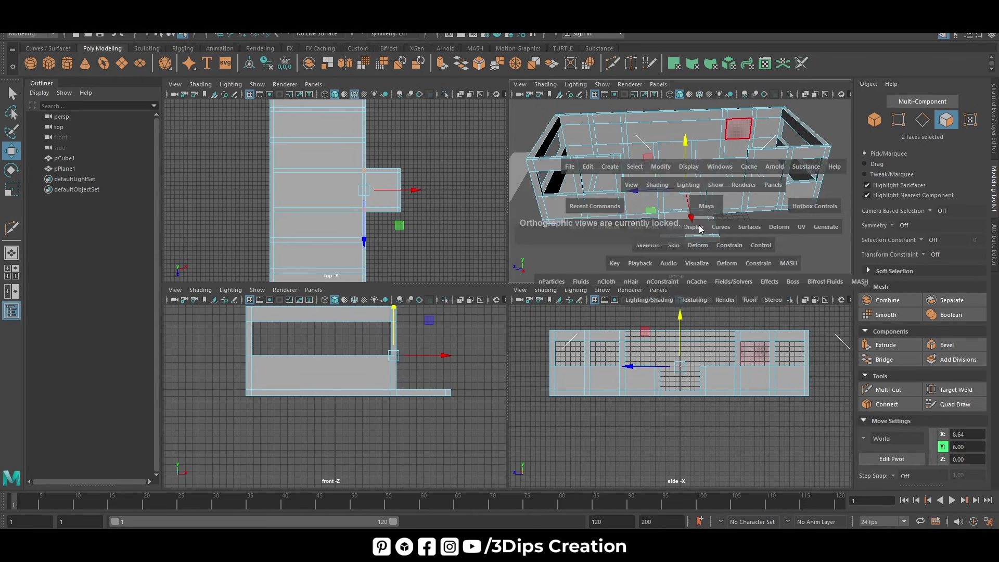
key("space")
mouse_move(617, 357)
left_mouse_down("alt")
mouse_move(629, 348)
mouse_move(516, 213)
mouse_move(631, 363)
left_mouse_up("alt")
key("space")
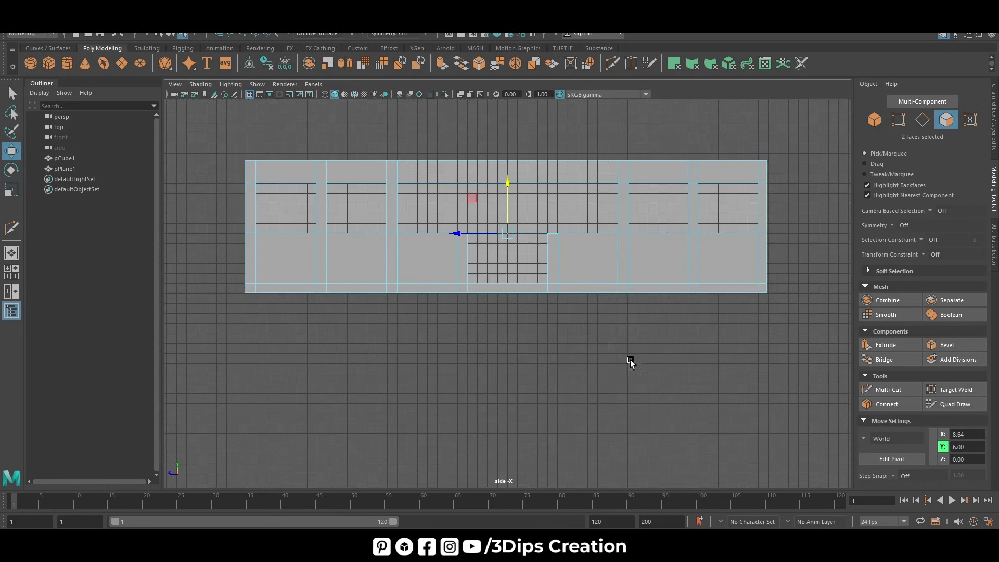
scroll(508, 197, "up", 5)
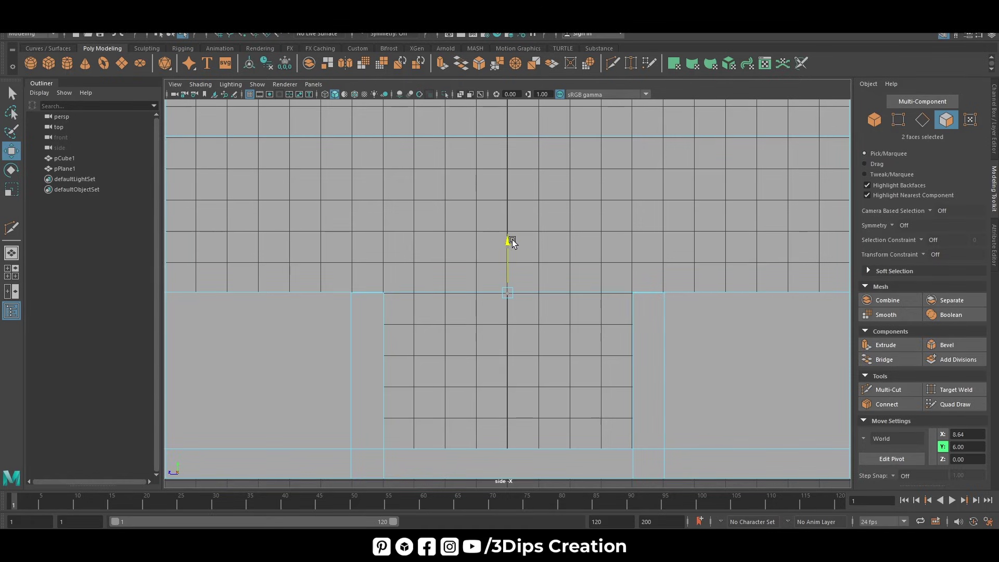
scroll(510, 241, "down", 2)
left_click_drag(513, 242, 546, 151, "shift")
scroll(510, 242, "down", 2)
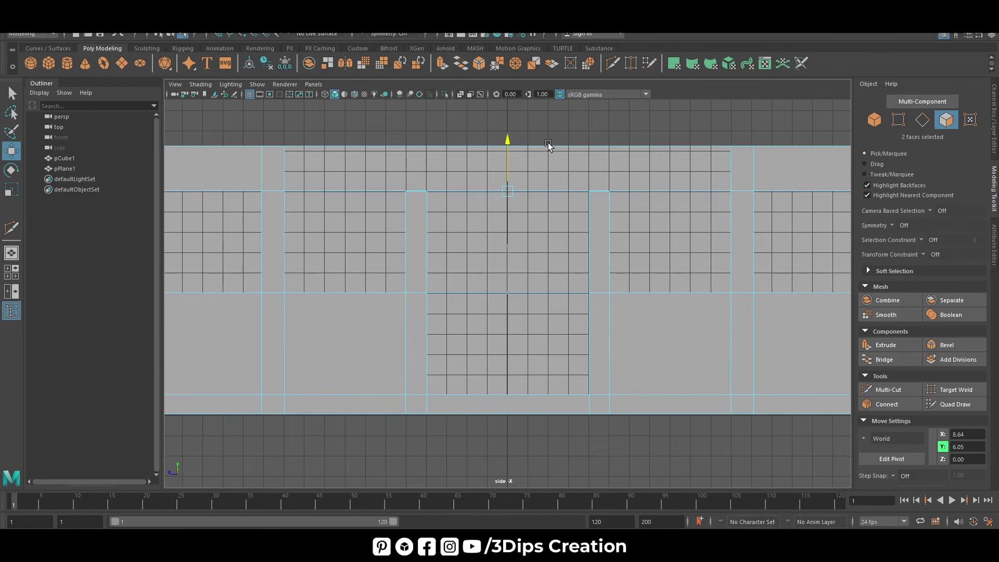
scroll(521, 157, "up", 3)
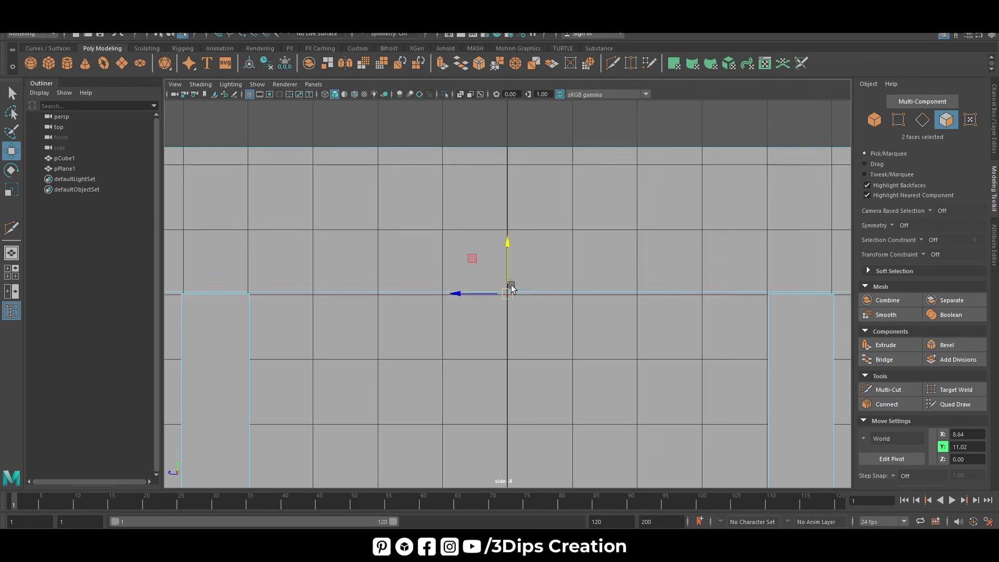
left_click_drag(509, 243, 509, 242)
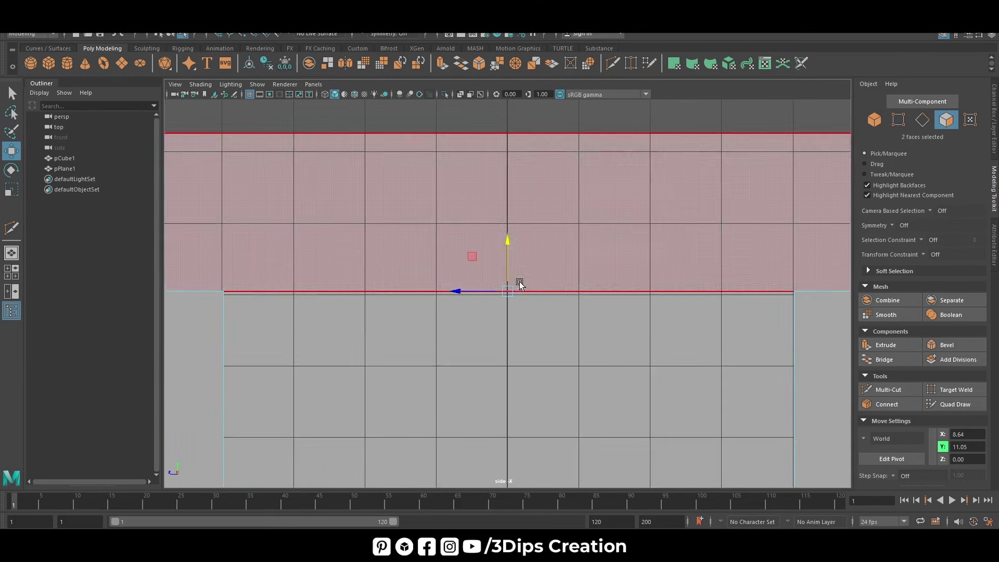
scroll(510, 237, "down", 3)
scroll(506, 235, "down", 2)
left_click_drag(508, 245, 527, 193)
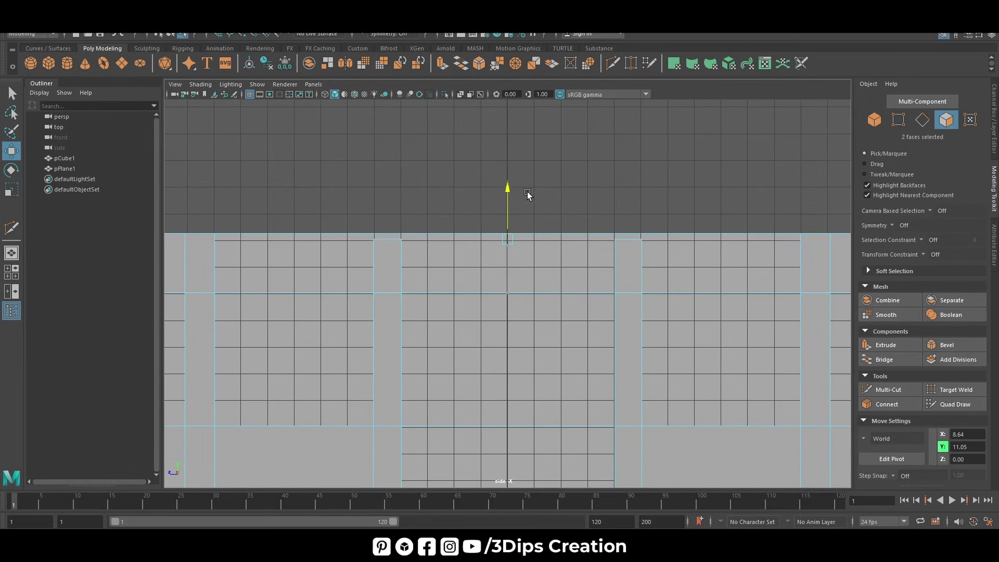
scroll(525, 189, "up", 4)
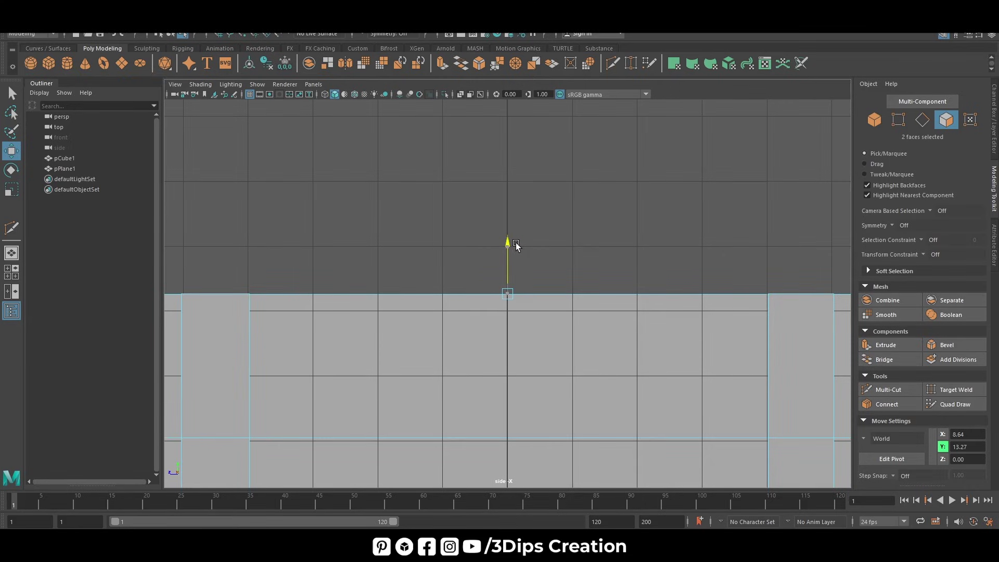
key("space")
key("space")
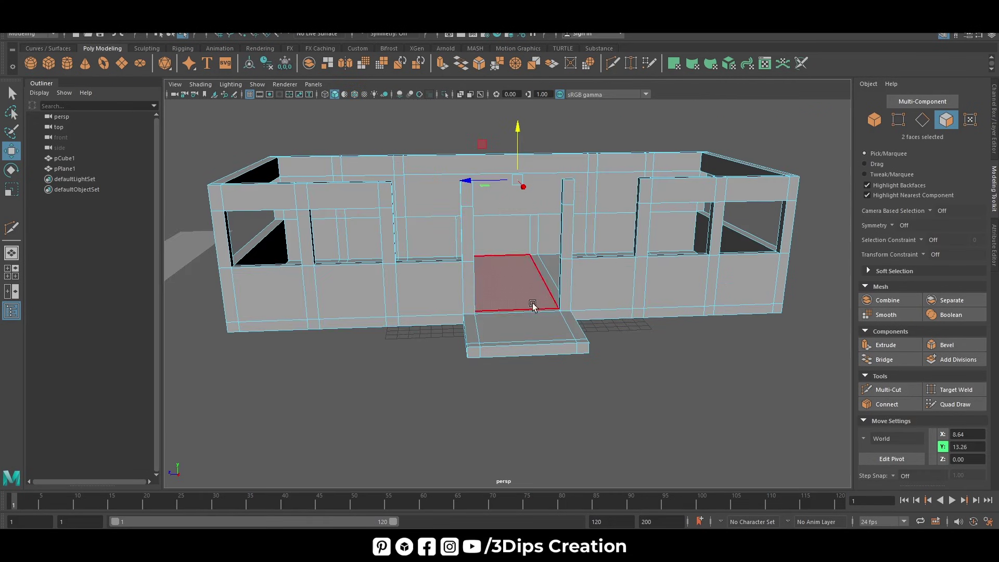
Select the facing thin column end faces on both sides of the entrance passage for bridging
right_click(568, 208)
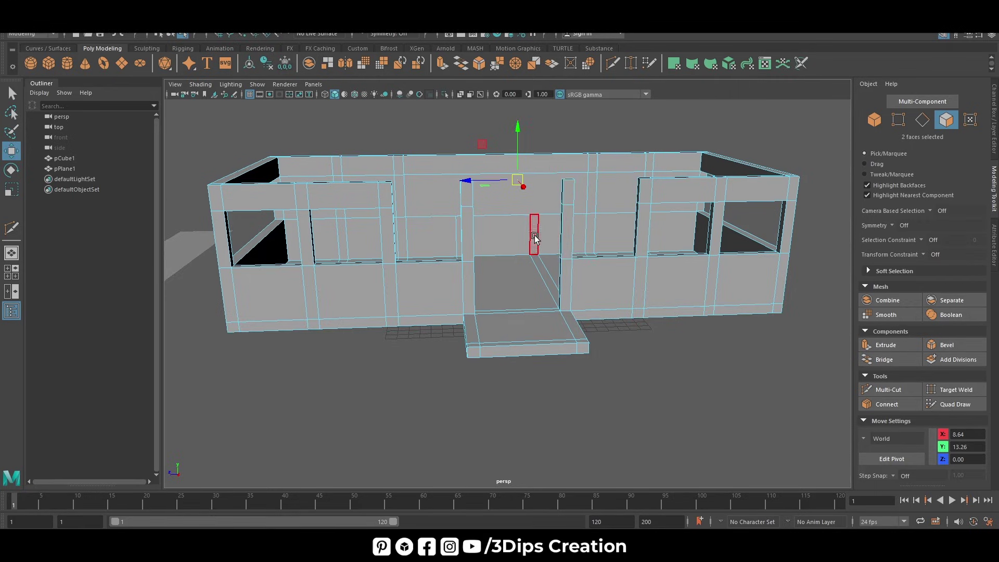
mouse_move(568, 208)
left_mouse_down("alt")
mouse_move(544, 288)
mouse_move(512, 227)
mouse_move(401, 265)
left_mouse_up("alt")
left_click(511, 227)
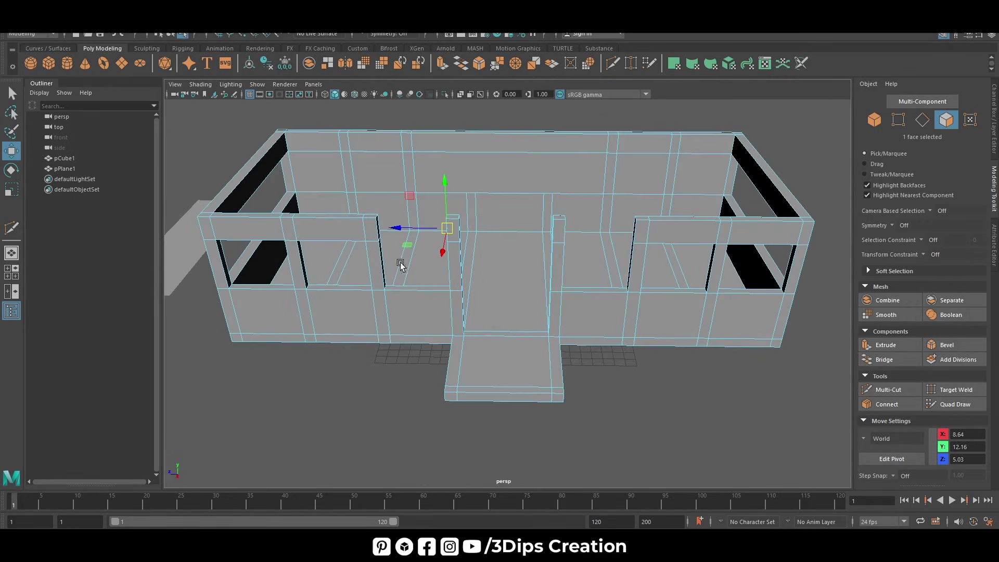
left_click(378, 224, "shift")
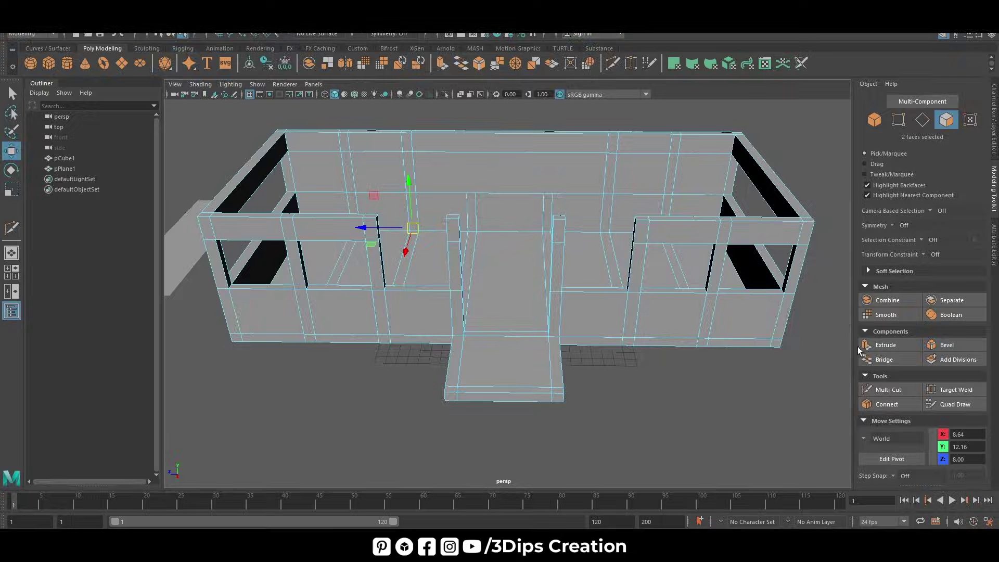
mouse_move(591, 275)
left_mouse_down("alt")
mouse_move(519, 330)
mouse_move(624, 207)
mouse_move(500, 250)
left_mouse_up("alt")
left_click(647, 179)
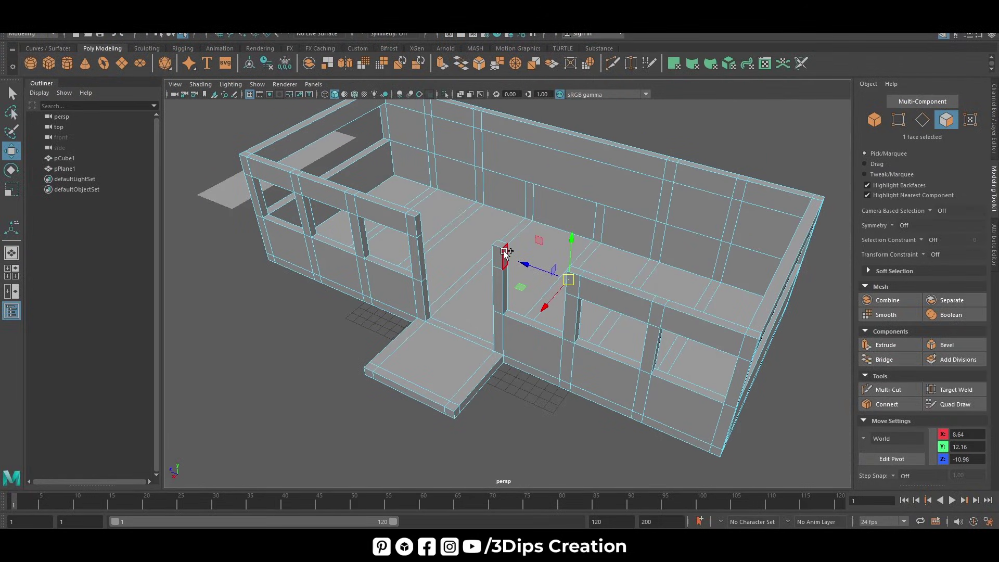
left_click(505, 254, "shift")
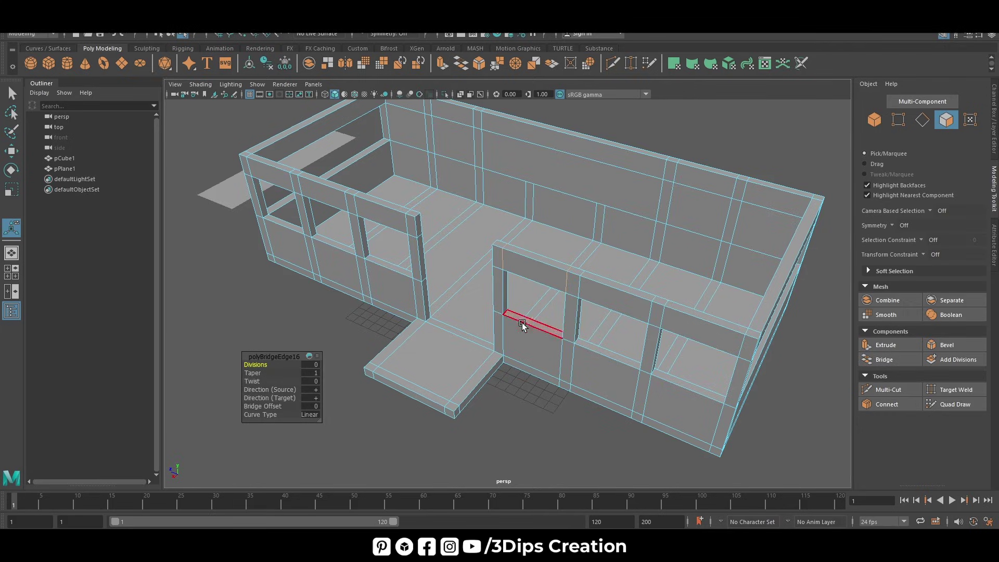
left_click_drag(606, 372, 649, 268, "alt")
Select the porch floor face and three front faces of the porch step
right_click_drag(647, 177, 697, 162)
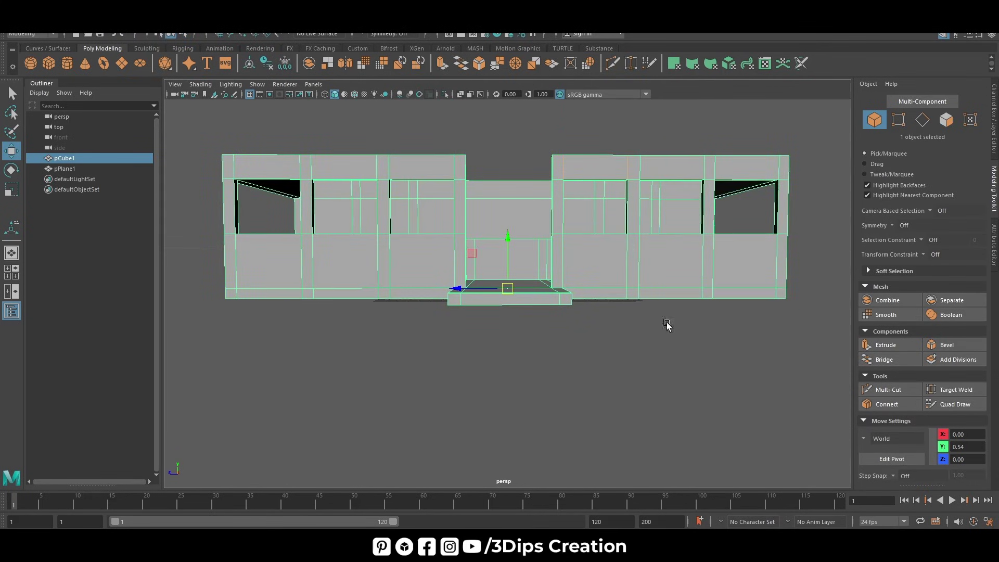
mouse_move(664, 325)
left_mouse_down("alt")
mouse_move(640, 374)
mouse_move(617, 284)
mouse_move(540, 359)
left_mouse_up("alt")
left_click(617, 283)
right_click_drag(566, 271, 564, 291)
left_click(551, 350)
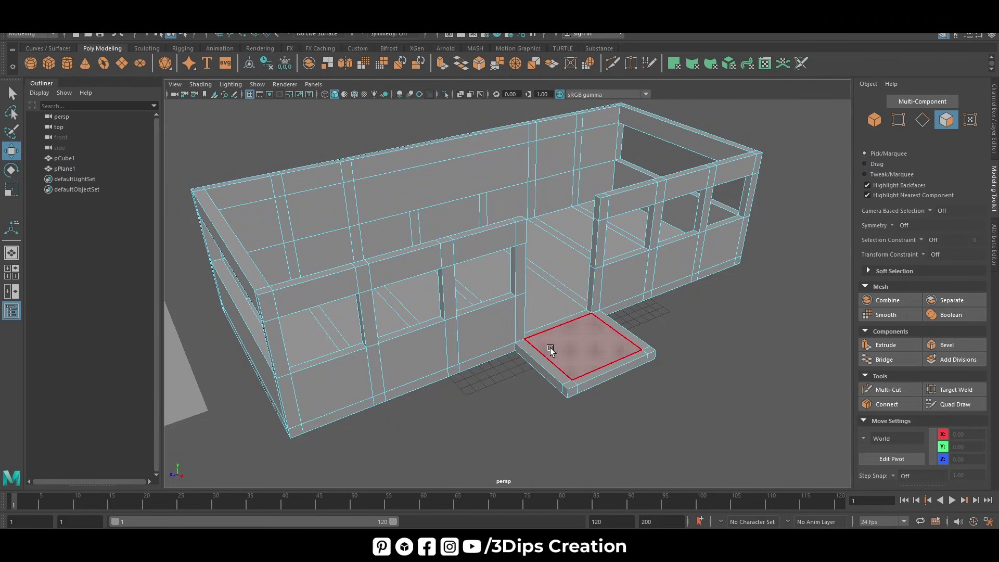
mouse_move(520, 271)
left_mouse_down("alt")
mouse_move(544, 383)
mouse_move(595, 353)
mouse_move(462, 406)
left_mouse_up("alt")
left_click(468, 405)
left_click(535, 405, "shift")
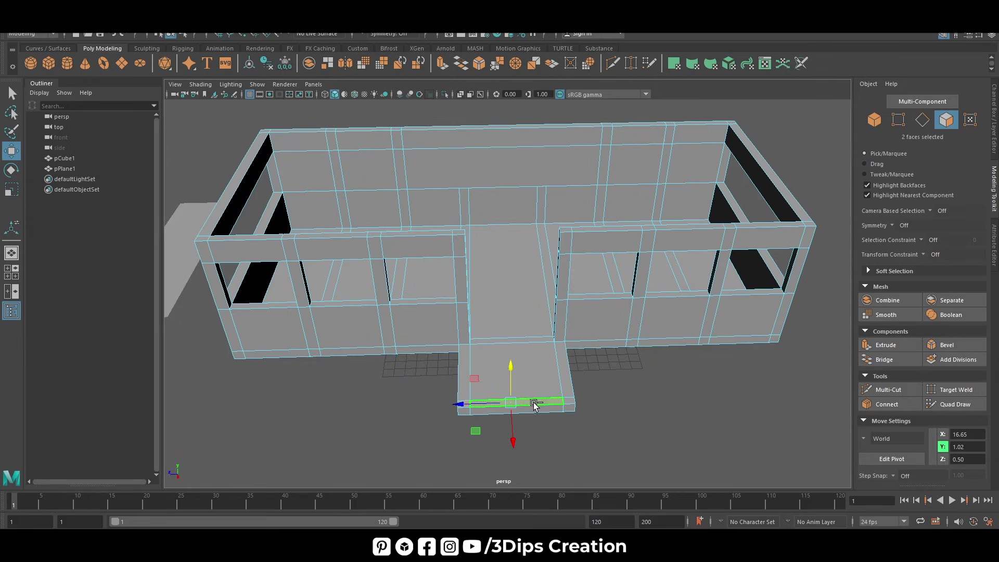
left_click(567, 403, "shift")
Extrude the selected faces upward into a column in the front view
key("space")
key("space")
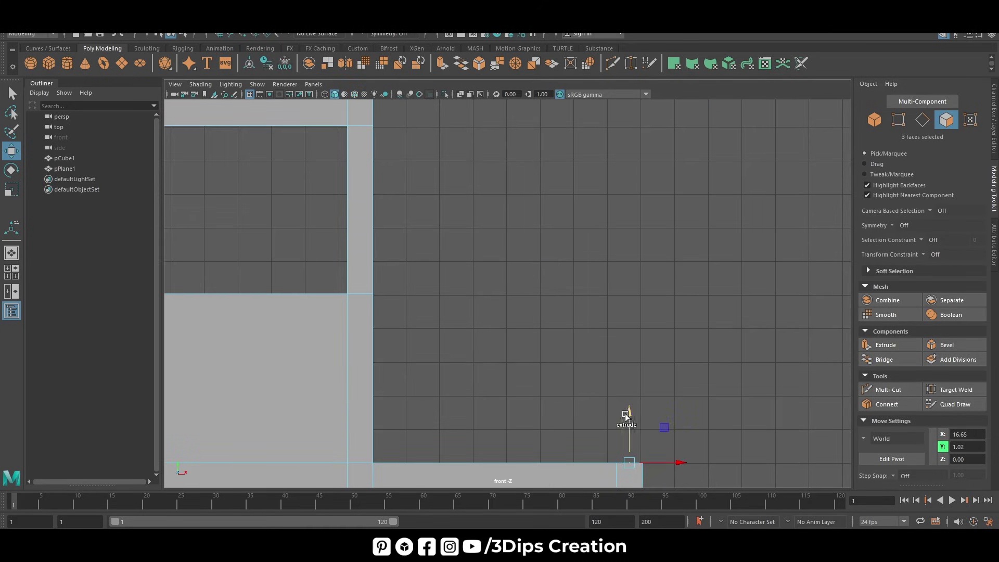
left_click_drag(626, 414, 659, 253)
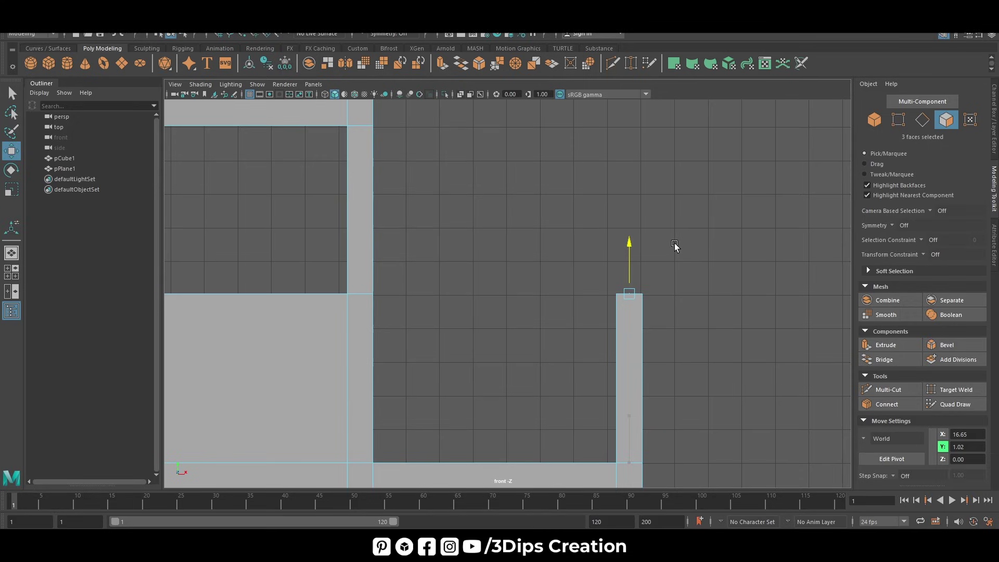
scroll(545, 283, "up", 2)
scroll(546, 284, "up", 1)
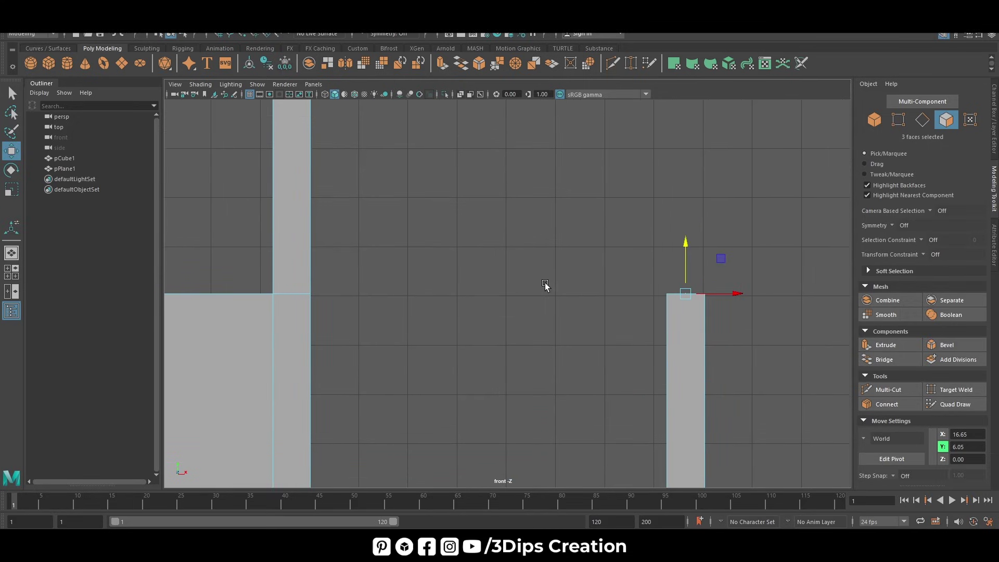
scroll(546, 283, "up", 1)
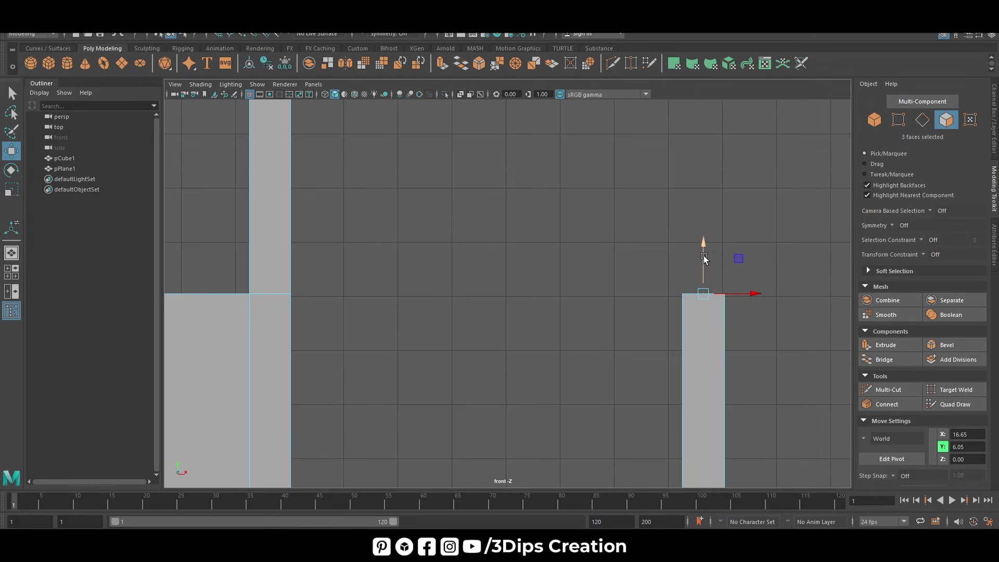
scroll(704, 246, "down", 3)
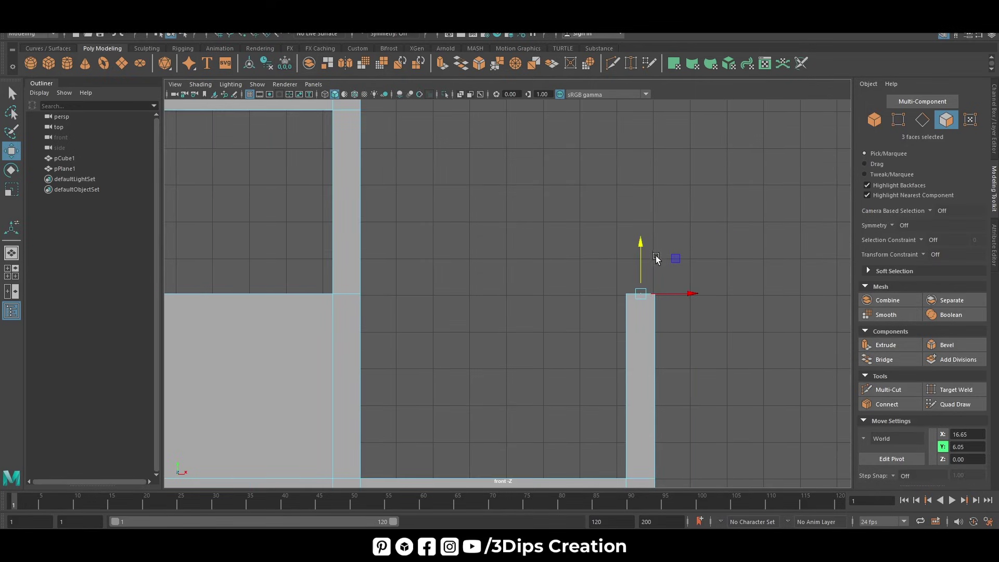
left_click_drag(642, 246, 628, 64)
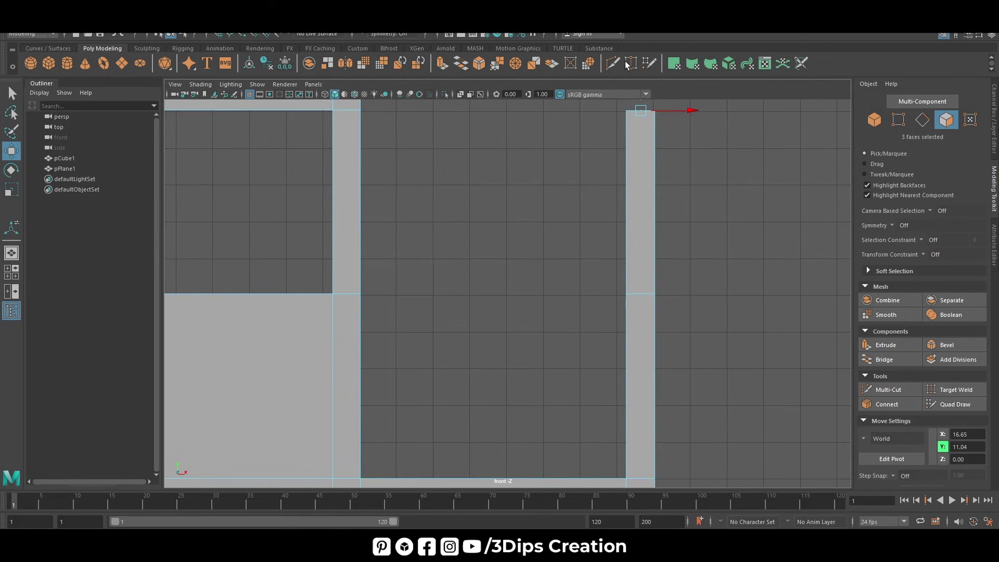
key("f")
scroll(363, 314, "down", 5)
middle_click_drag(363, 314, 697, 372, "alt")
scroll(661, 368, "up", 1)
middle_click_drag(625, 363, 455, 315, "alt")
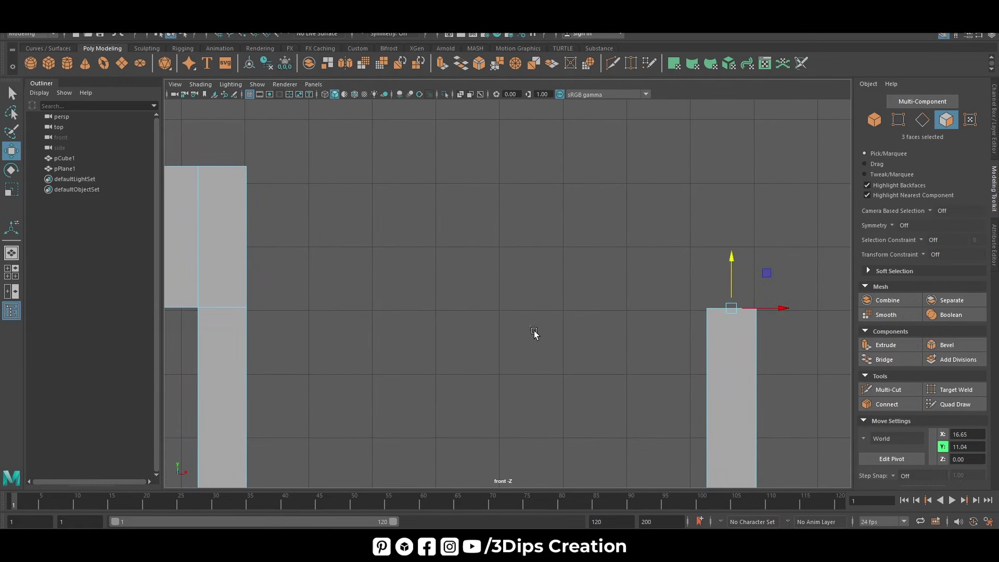
scroll(540, 334, "up", 1)
middle_click_drag(475, 352, 532, 341, "alt")
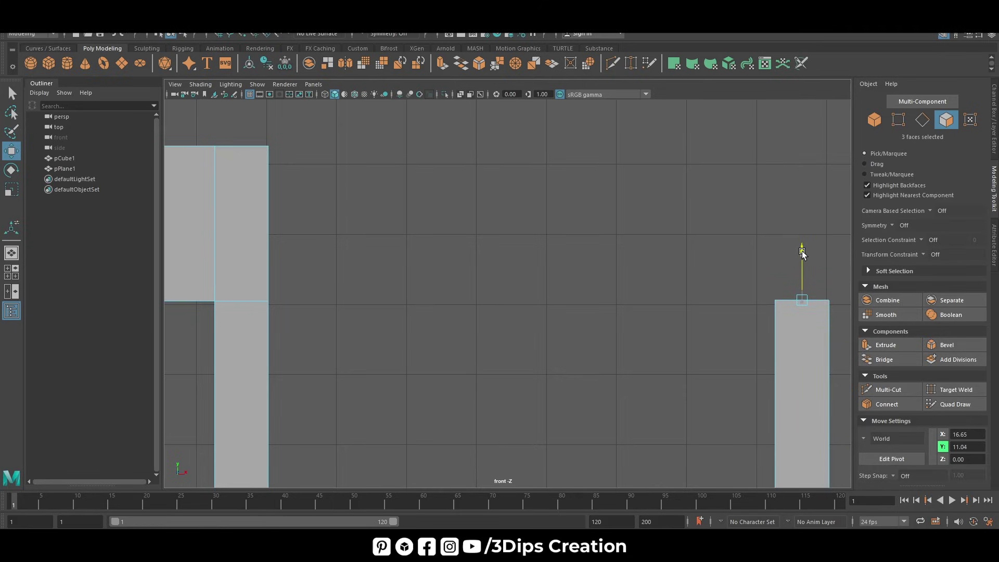
Raise the right column to full height and lower the wall-face tops to about Y 13.27
left_click_drag(802, 254, 793, 104)
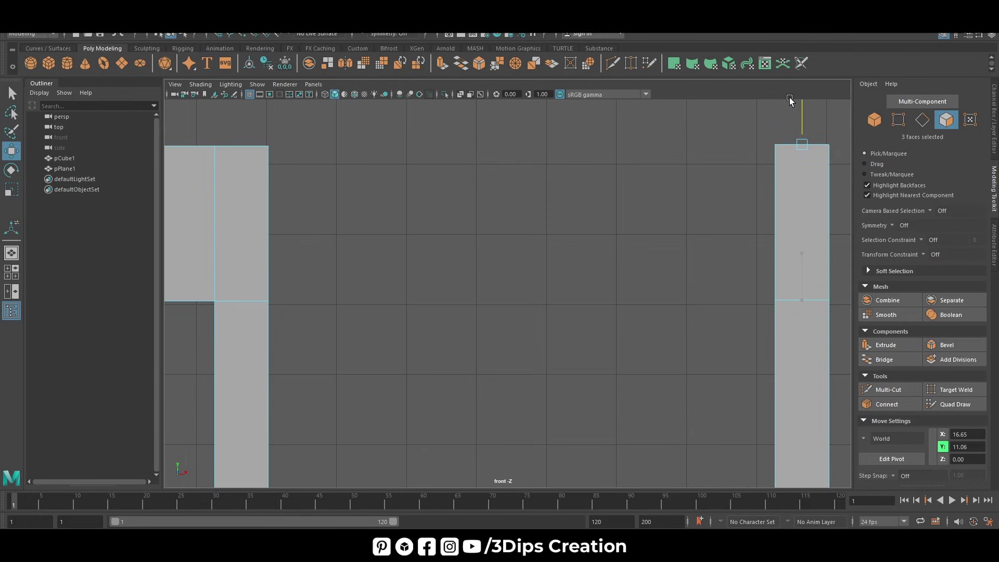
key("space")
key("space")
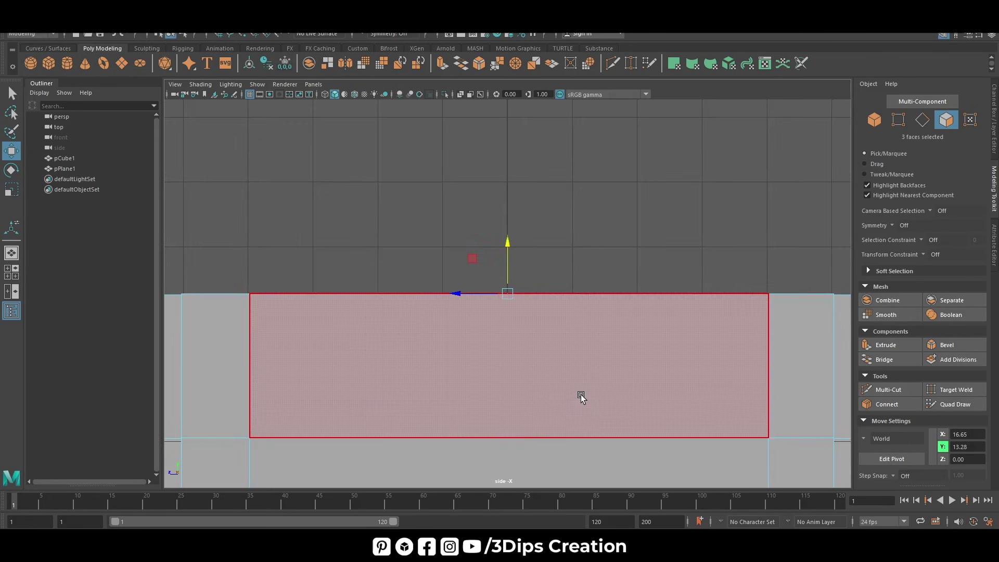
left_click_drag(508, 249, 514, 250)
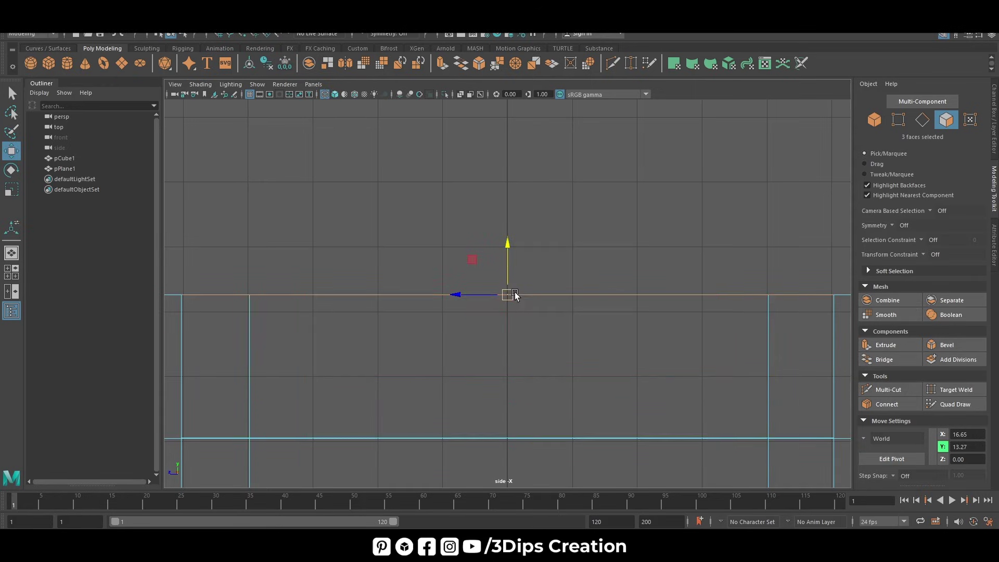
key("space")
key("space")
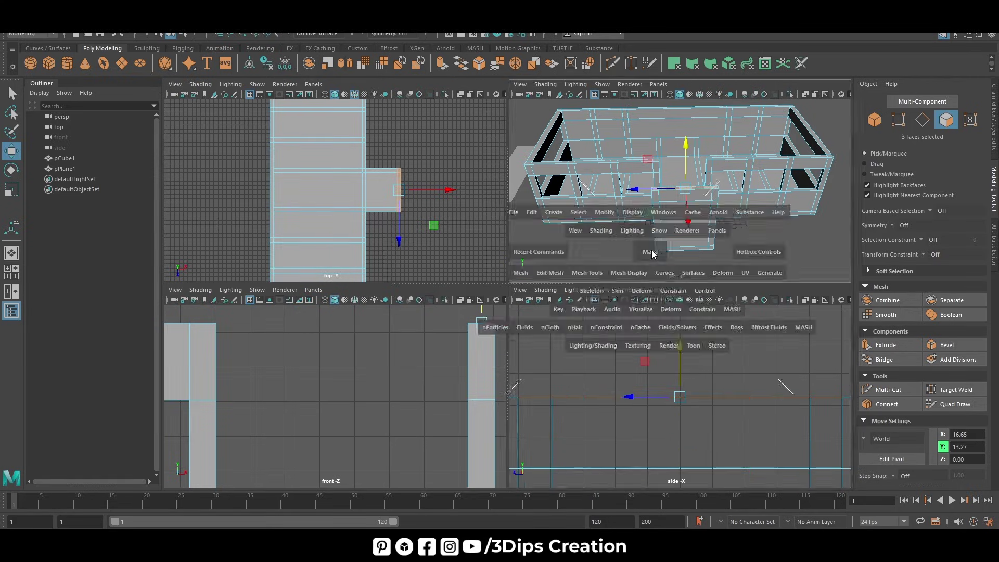
Switch to vertex mode and marquee-select the row of eight wall vertices in front view
left_click_drag(632, 402, 642, 255, "alt")
right_click(655, 245)
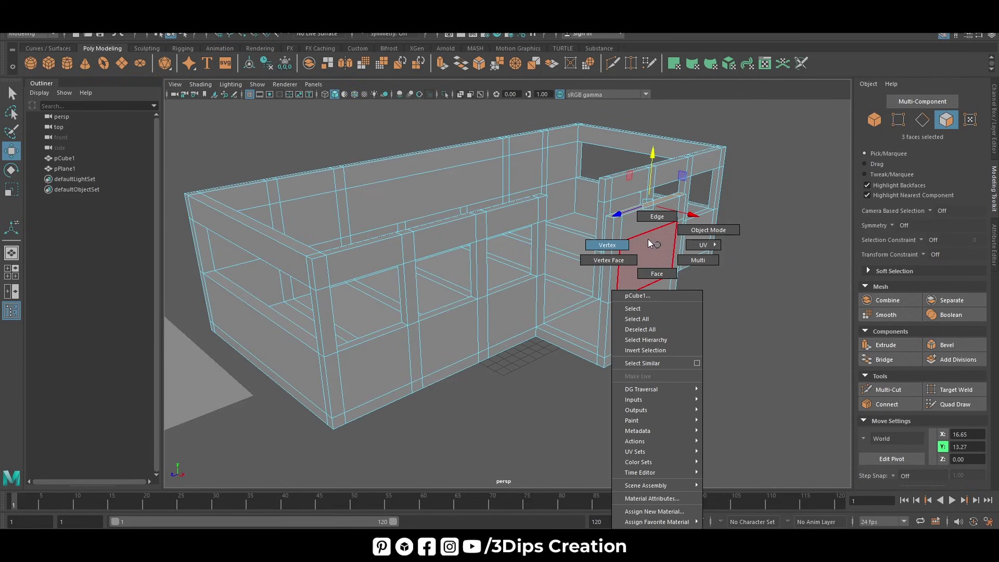
left_click(629, 245)
left_click_drag(709, 328, 395, 453, "alt")
key("space")
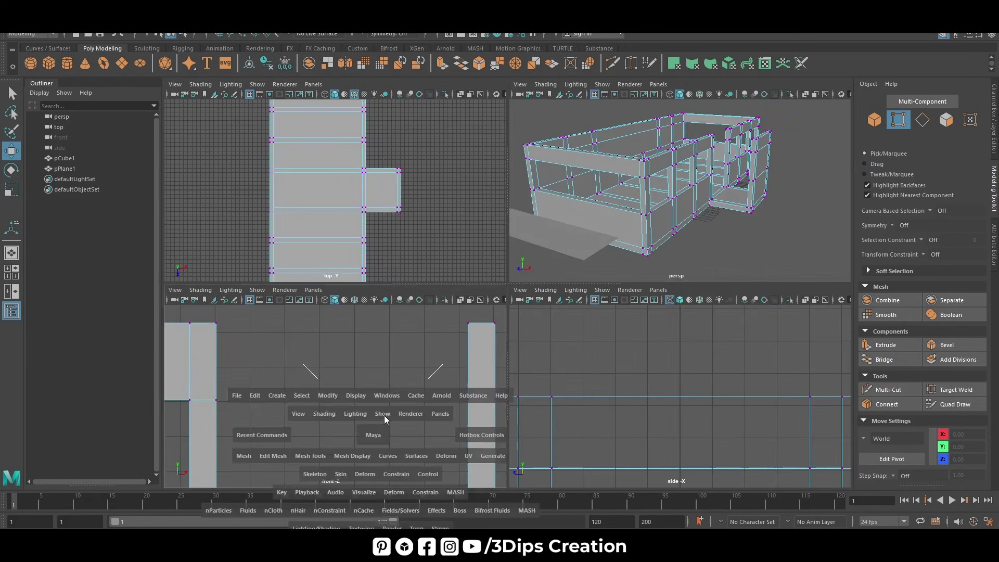
key("space")
left_click_drag(667, 291, 730, 323)
key("space")
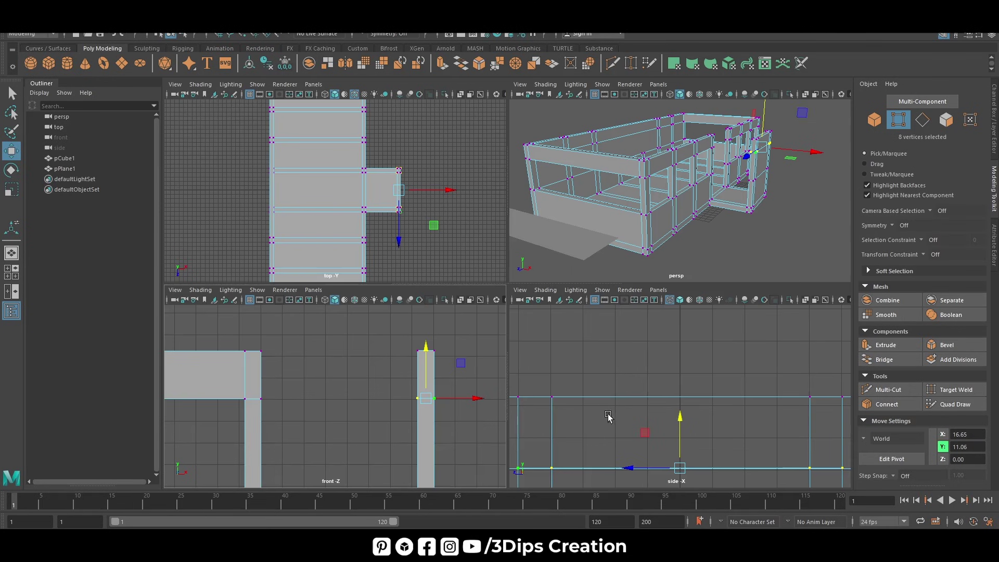
key("space")
Move the vertex row down, undo the drop to Y 6.05, and settle it at Y 11.03
left_click_drag(507, 389, 507, 391)
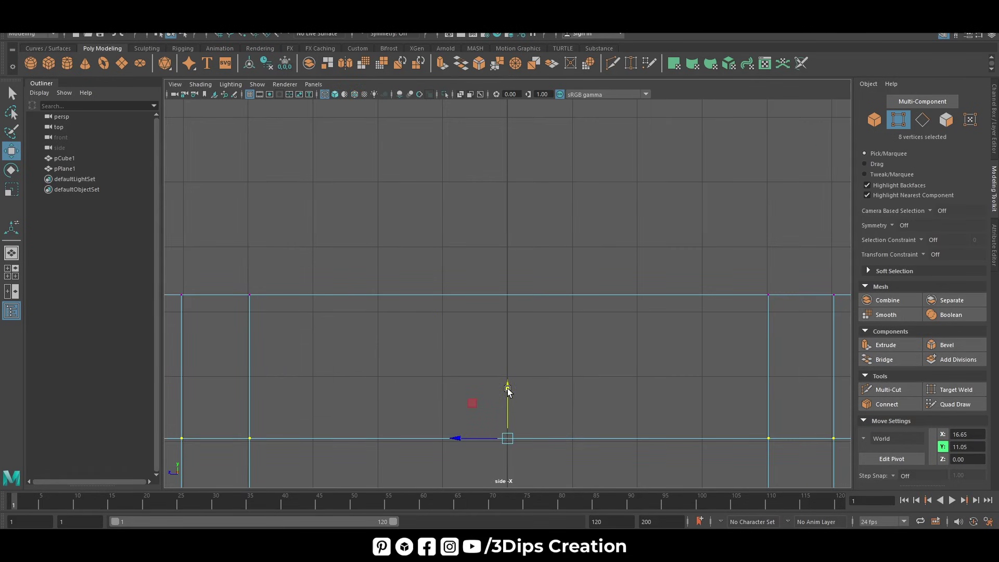
key("space")
key("space")
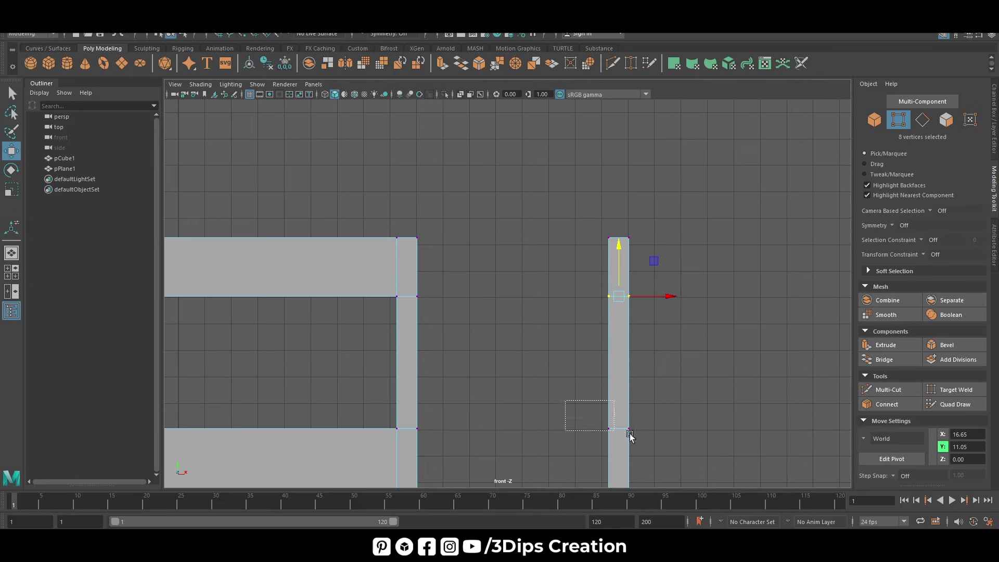
middle_click_drag(630, 436, 629, 448)
key("space")
key("space")
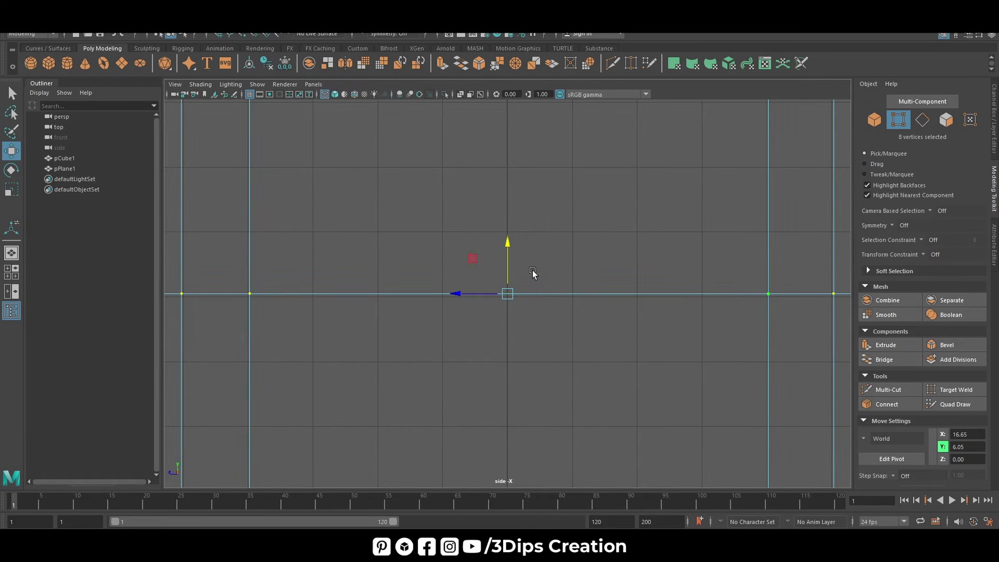
scroll(525, 302, "down", 4)
key("space")
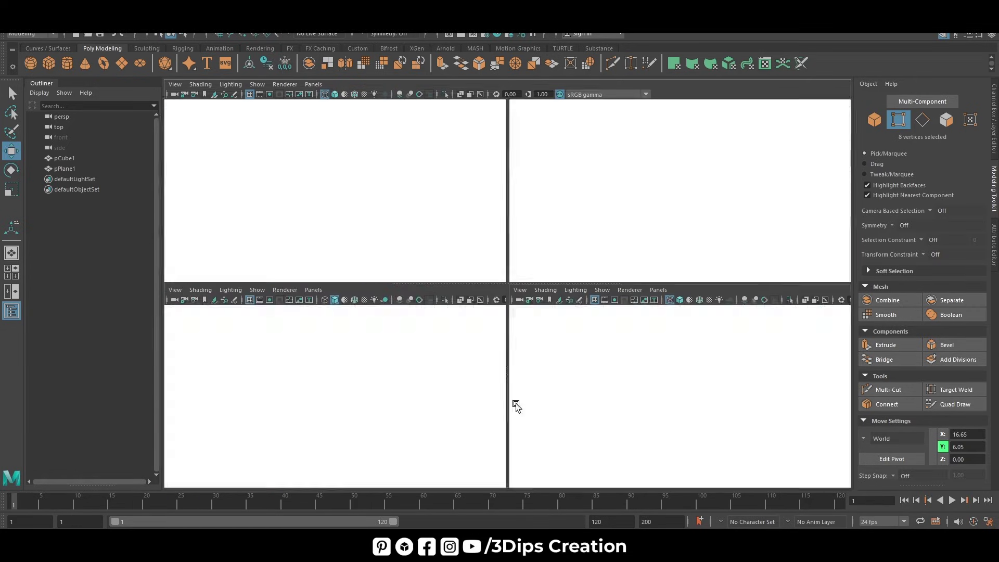
key("ctrl+z")
key("space")
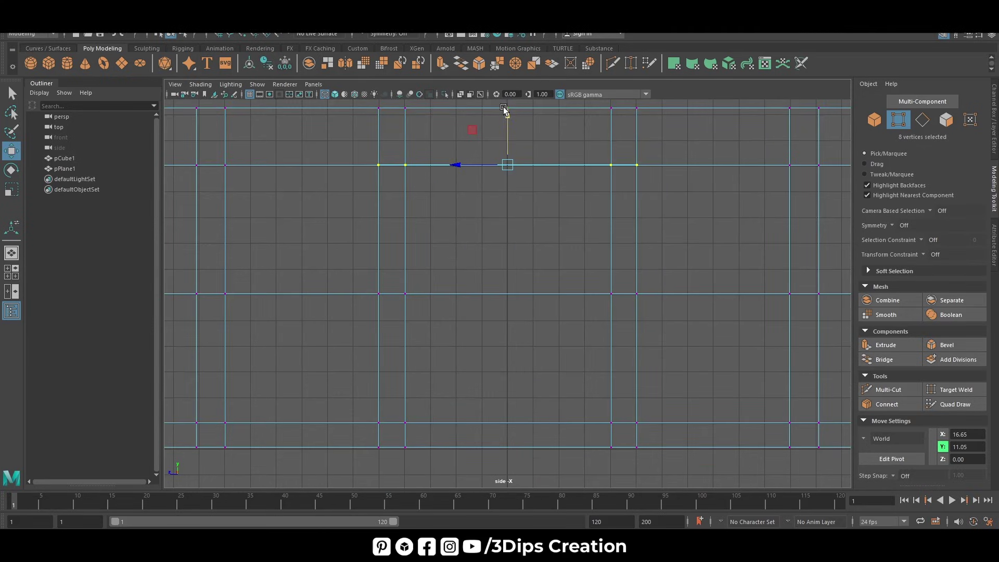
left_click_drag(506, 114, 509, 117)
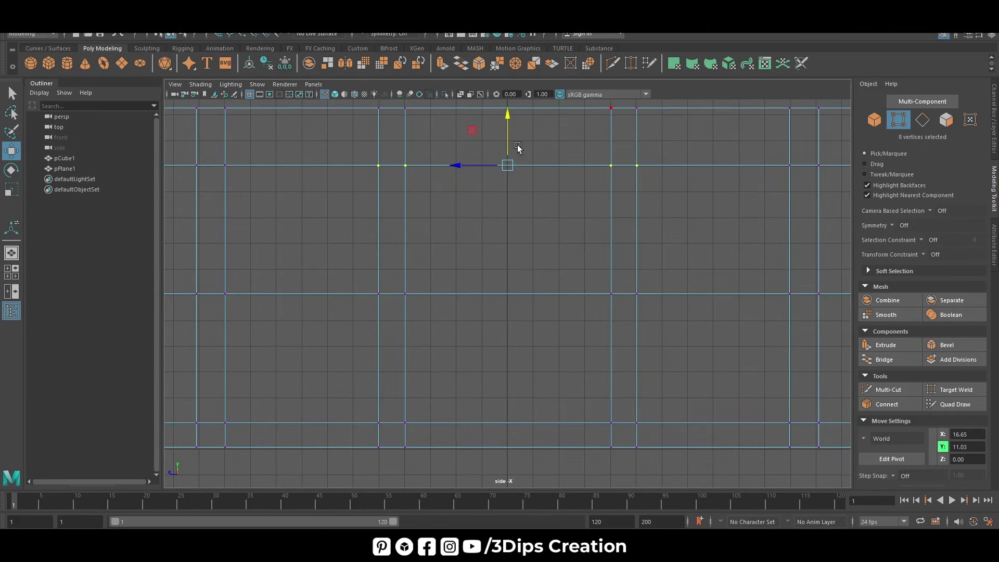
key("space")
key("space")
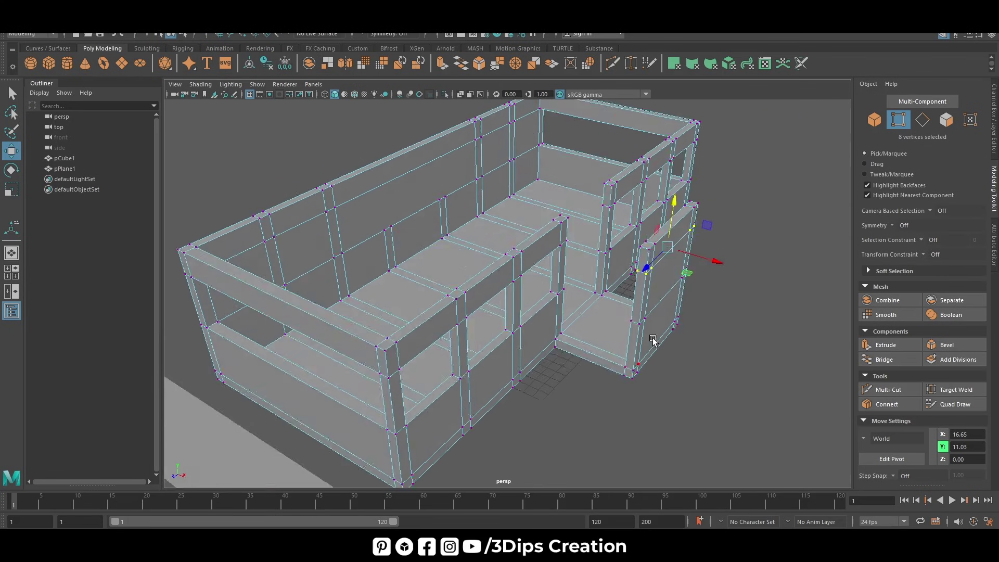
Select the wall end face beside the porch and the facing wall end face
right_click_drag(631, 257, 681, 245)
left_click(691, 383)
left_click_drag(691, 384, 696, 247, "alt")
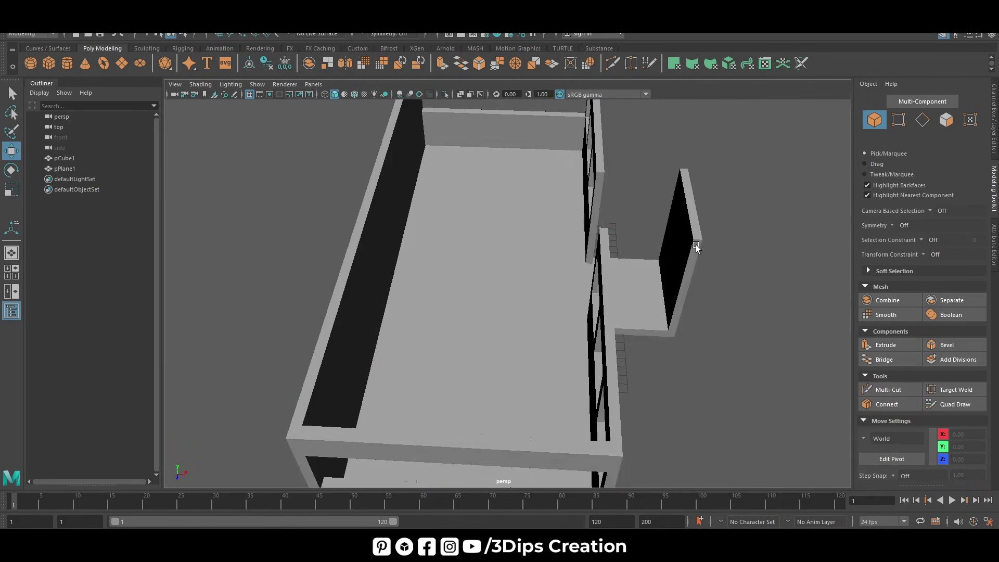
left_click(696, 247)
right_click_drag(696, 247, 696, 272)
mouse_move(695, 272)
left_mouse_down("alt")
mouse_move(695, 220)
mouse_move(566, 238)
left_mouse_up("alt")
left_click(695, 220)
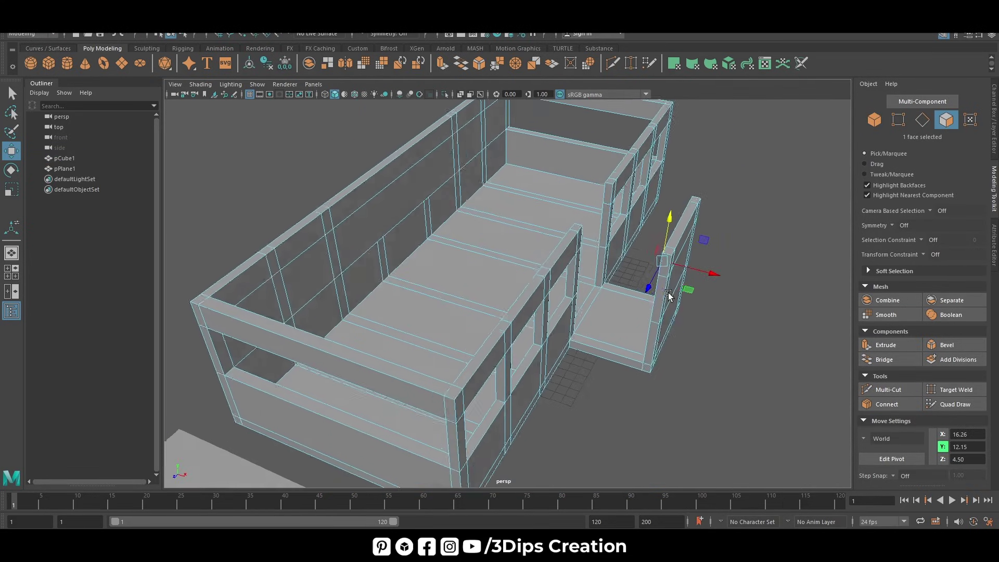
left_click(578, 241, "shift")
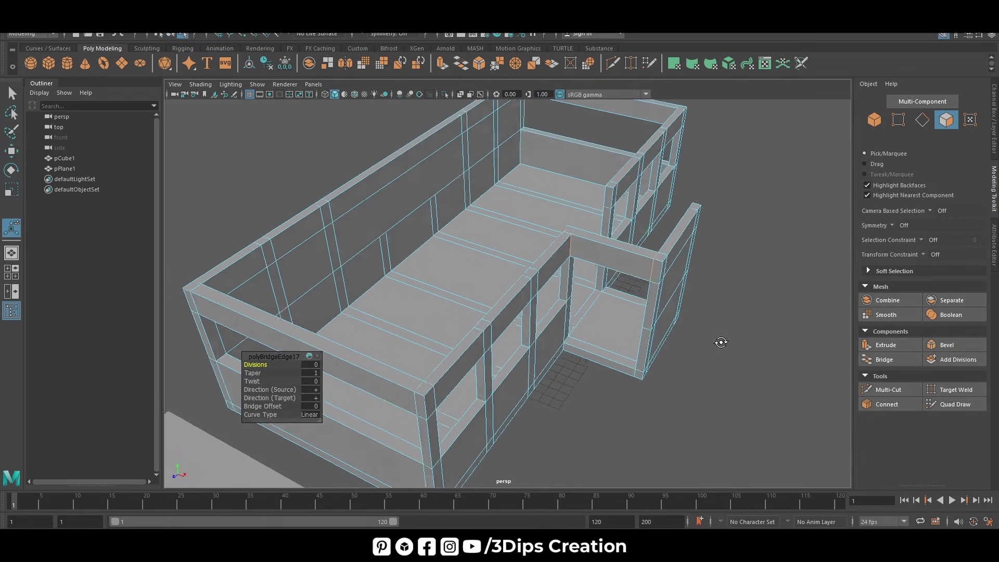
Add the matching faces on the other side and bridge them to close the gap
left_click_drag(720, 341, 669, 339, "alt")
mouse_move(745, 411)
left_mouse_down("alt")
mouse_move(702, 341)
mouse_move(580, 341)
mouse_move(320, 135)
left_mouse_up("alt")
mouse_move(331, 182)
left_mouse_down("alt")
mouse_move(500, 232)
mouse_move(464, 237)
left_mouse_up("alt")
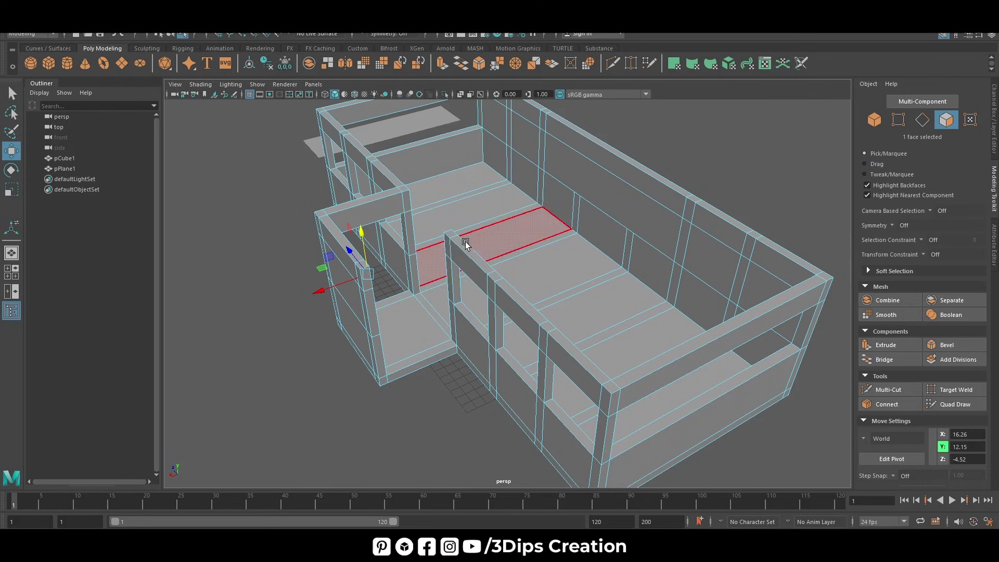
left_click(449, 244, "shift")
left_click(894, 358)
left_click_drag(468, 291, 521, 298, "alt")
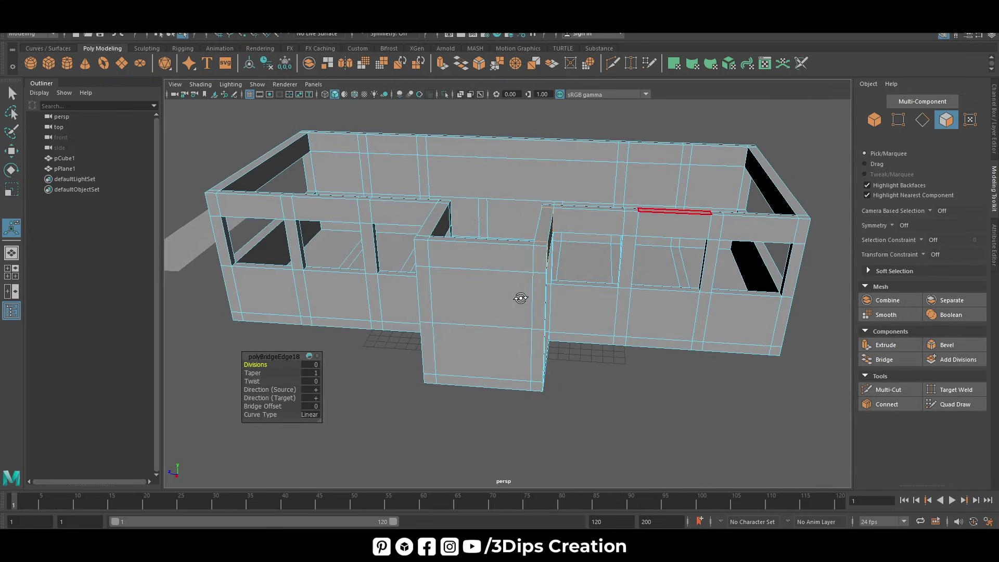
Bridge a second pair of opposing wall faces across the other porch gap
key("w")
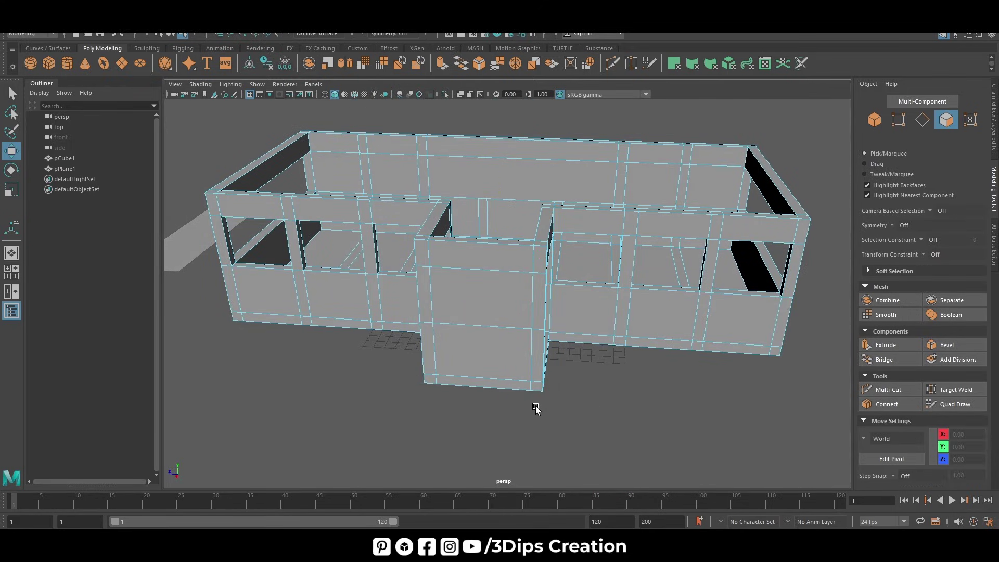
left_click_drag(536, 407, 607, 335, "alt")
left_click(631, 277)
mouse_move(631, 276)
left_mouse_down("alt")
mouse_move(671, 349)
mouse_move(541, 139)
left_mouse_up("alt")
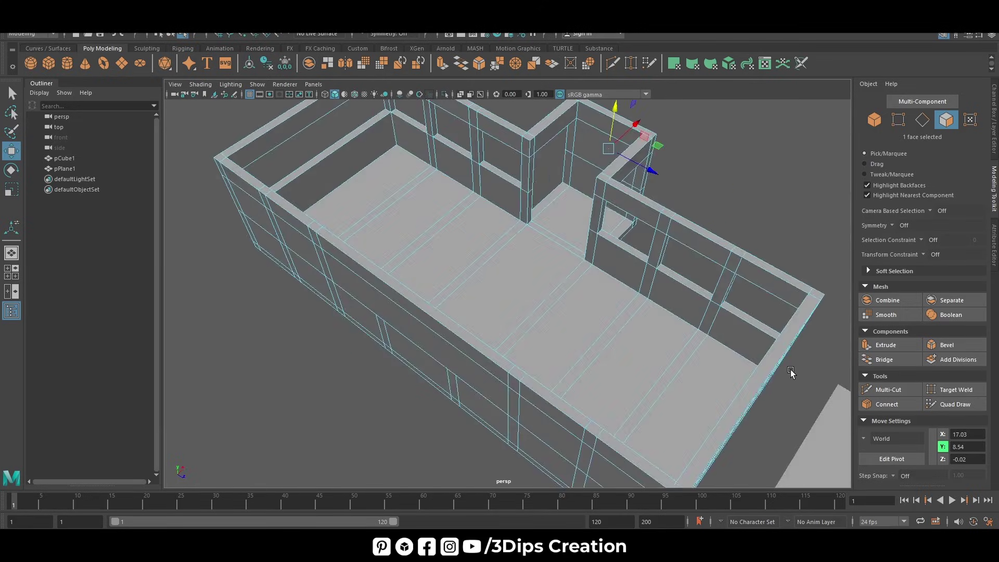
left_click(541, 140)
left_click(541, 141, "shift")
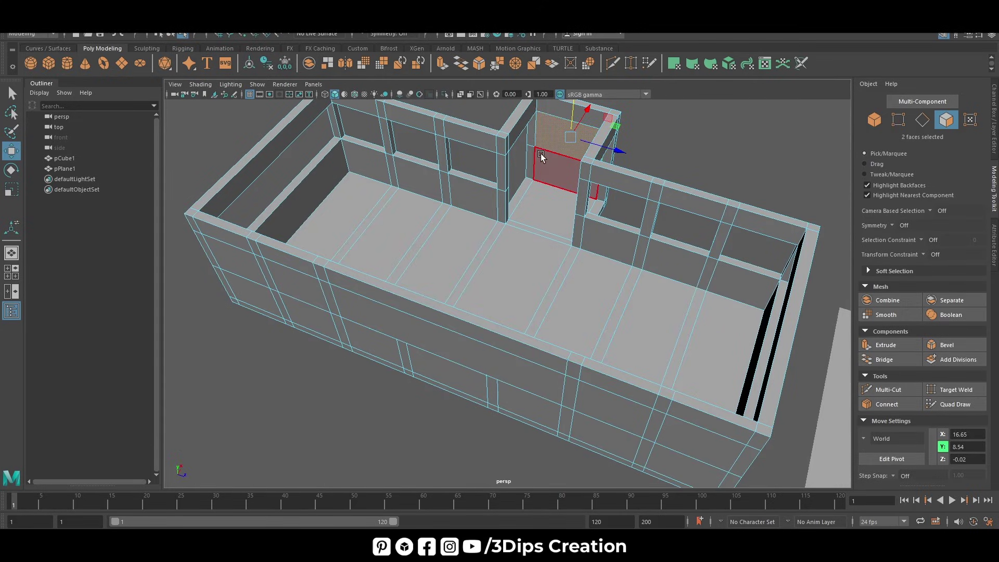
key("f")
mouse_move(562, 188)
left_mouse_down("alt")
mouse_move(602, 285)
mouse_move(483, 278)
mouse_move(494, 283)
left_mouse_up("alt")
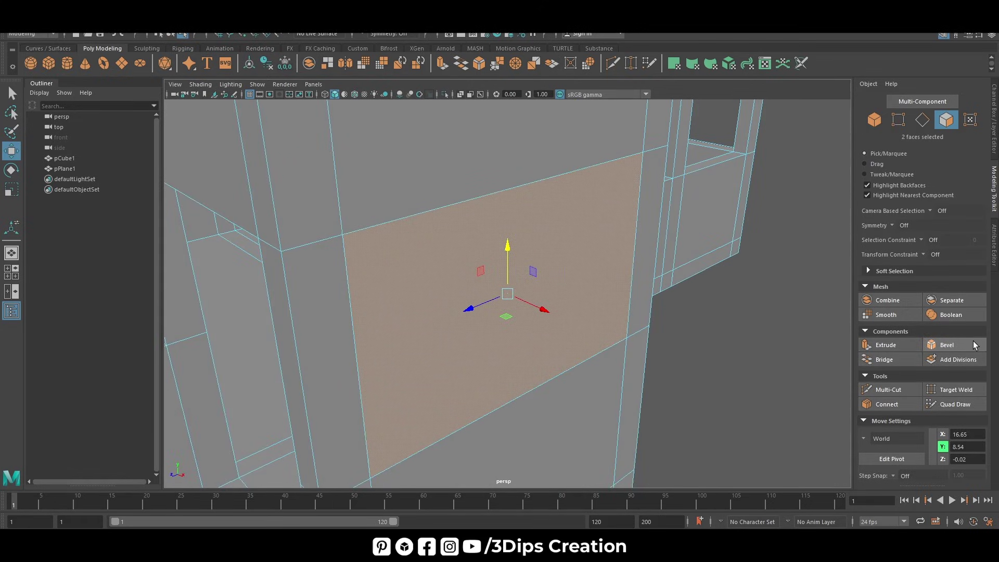
left_click(882, 360)
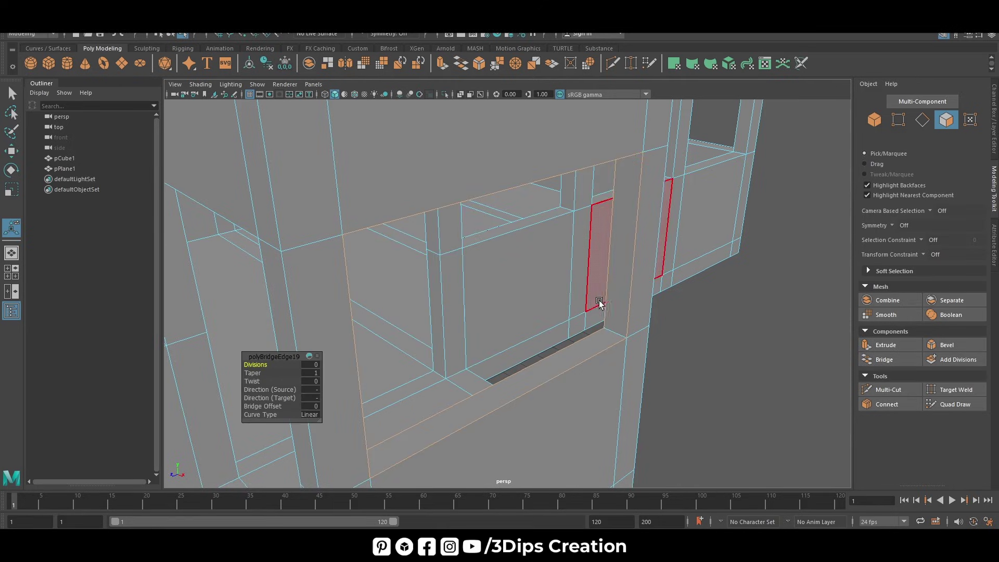
Return to object mode, deselect the mesh, and view the whole building
key("w")
key("F8")
left_click(694, 319)
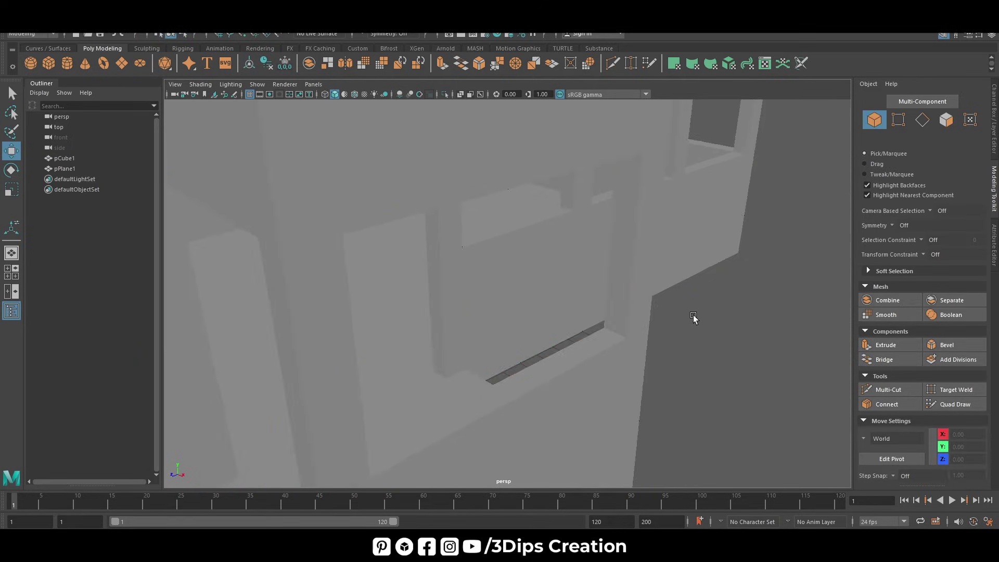
scroll(695, 327, "down", 3)
mouse_move(696, 335)
left_mouse_down("alt")
mouse_move(602, 397)
mouse_move(650, 384)
mouse_move(520, 367)
mouse_move(499, 408)
mouse_move(563, 380)
left_mouse_up("alt")
Widen the house by pushing the left column of vertices outward in top view
left_click(564, 381)
key("space")
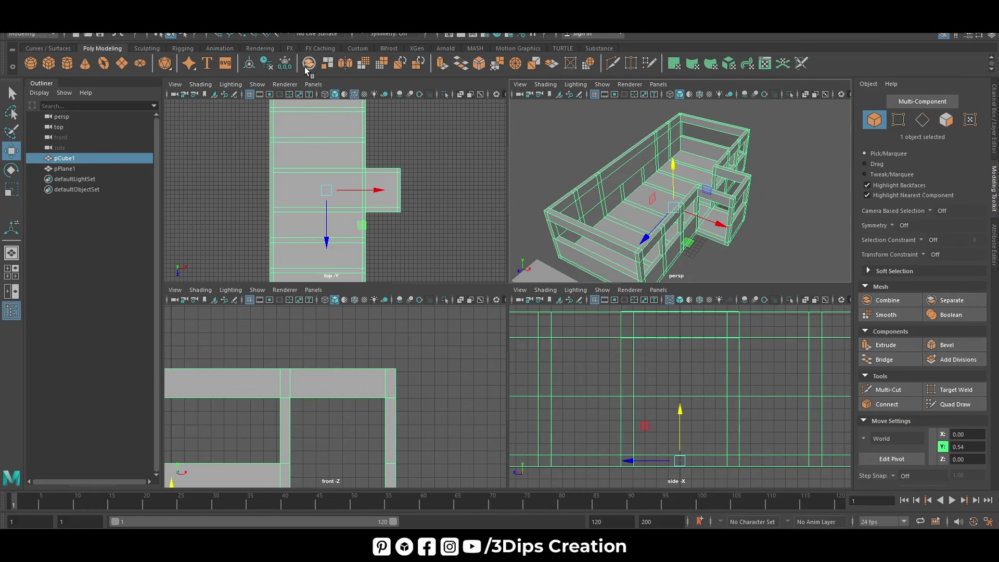
key("space")
scroll(462, 212, "down", 3)
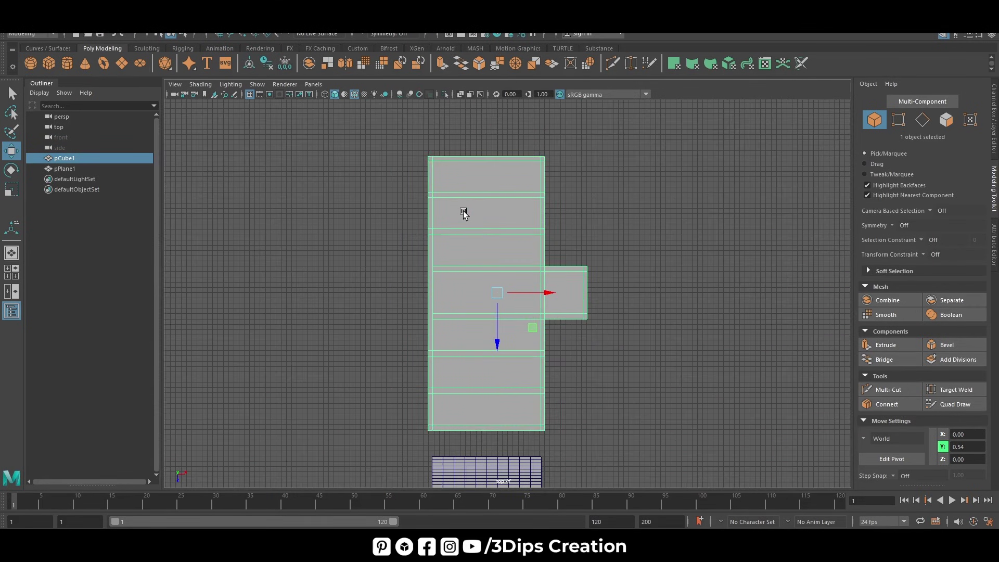
right_click_drag(464, 221, 430, 220)
left_click_drag(359, 133, 467, 441)
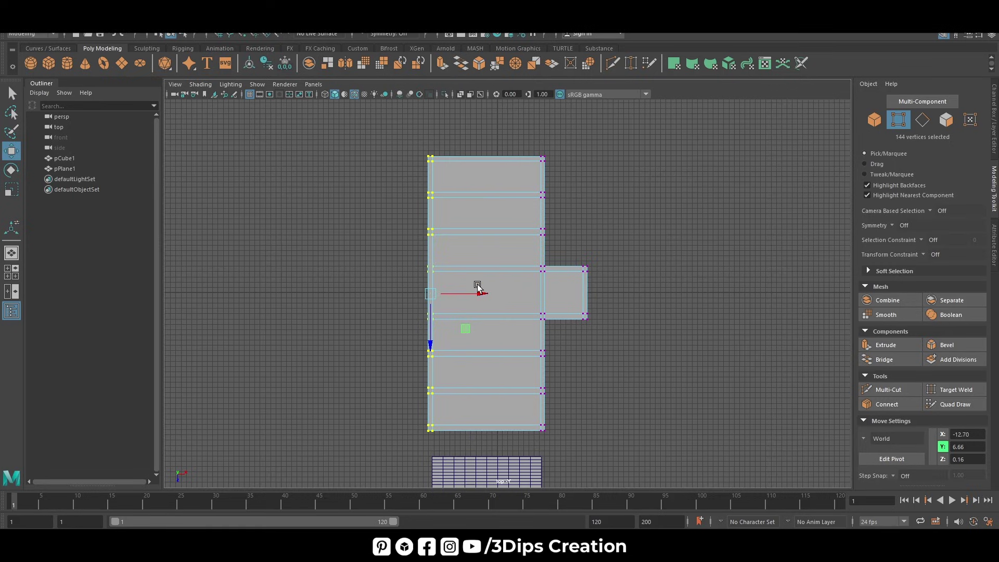
left_click_drag(477, 290, 446, 305)
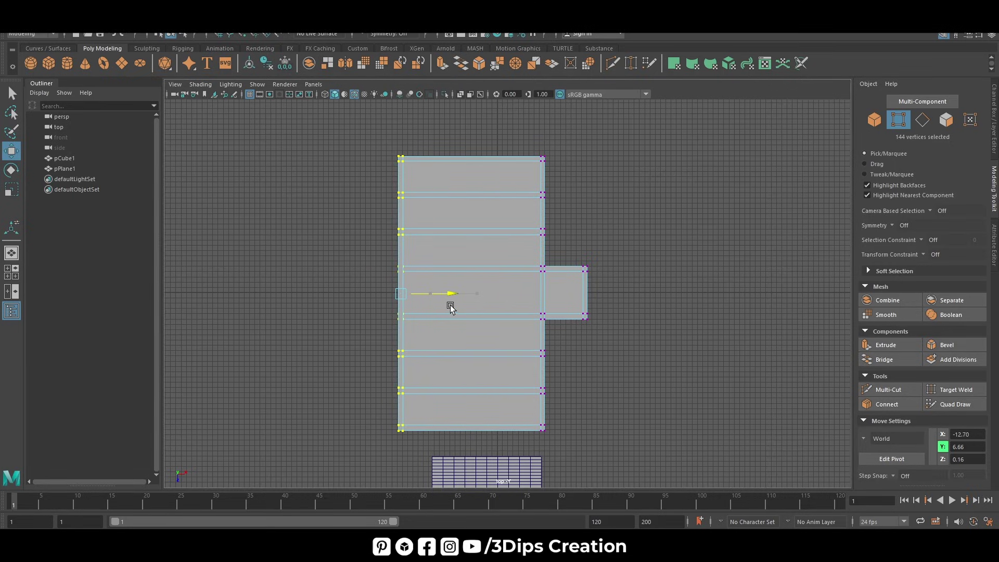
Select the top vertex rows and stretch that end of the plan upward
key("r")
mouse_move(338, 139)
left_mouse_down()
mouse_move(431, 217)
mouse_move(621, 286)
left_mouse_up()
key("w")
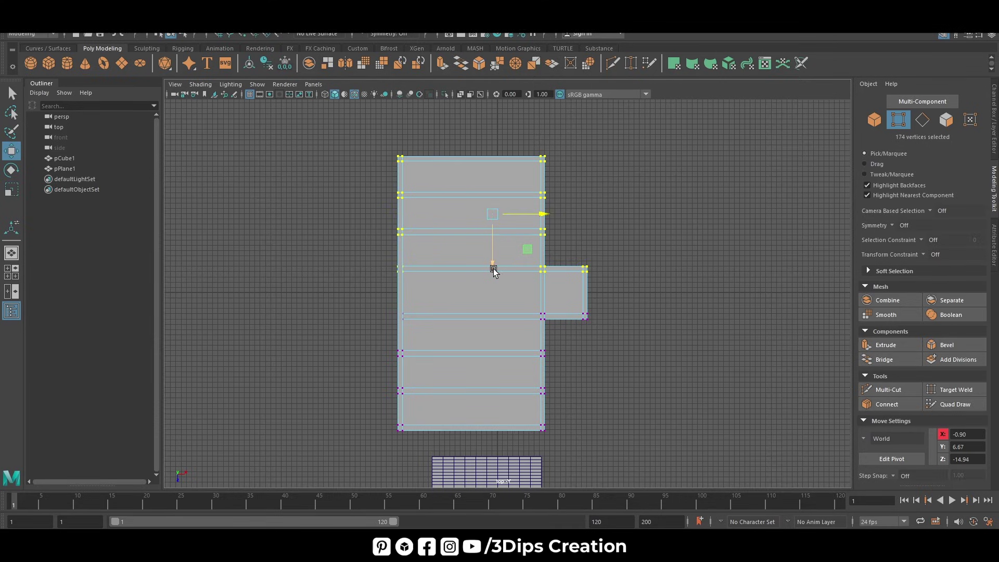
left_click_drag(493, 270, 505, 261)
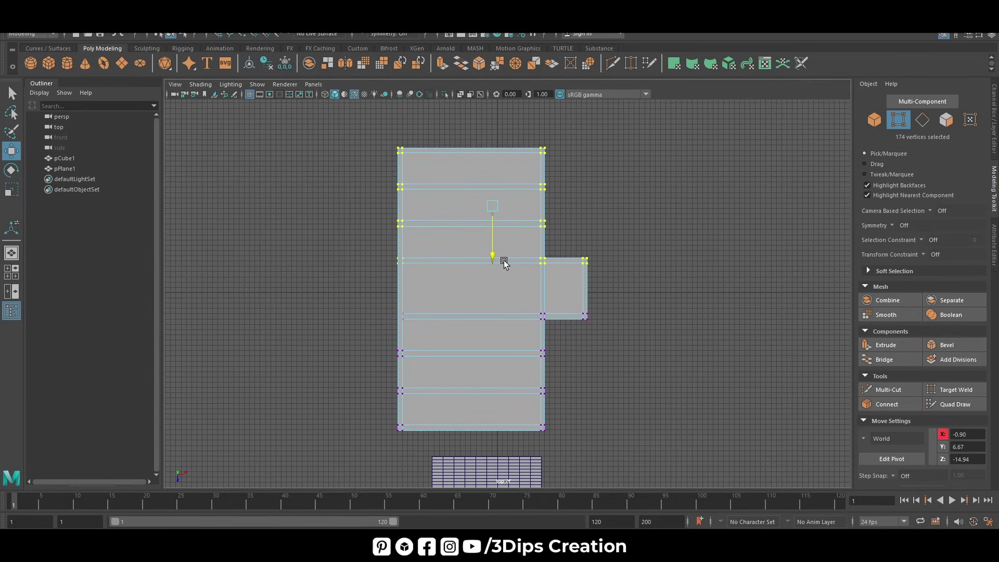
Push the lower vertex rows down to about Z 17.06 and review the shell in perspective
left_click_drag(374, 298, 661, 463)
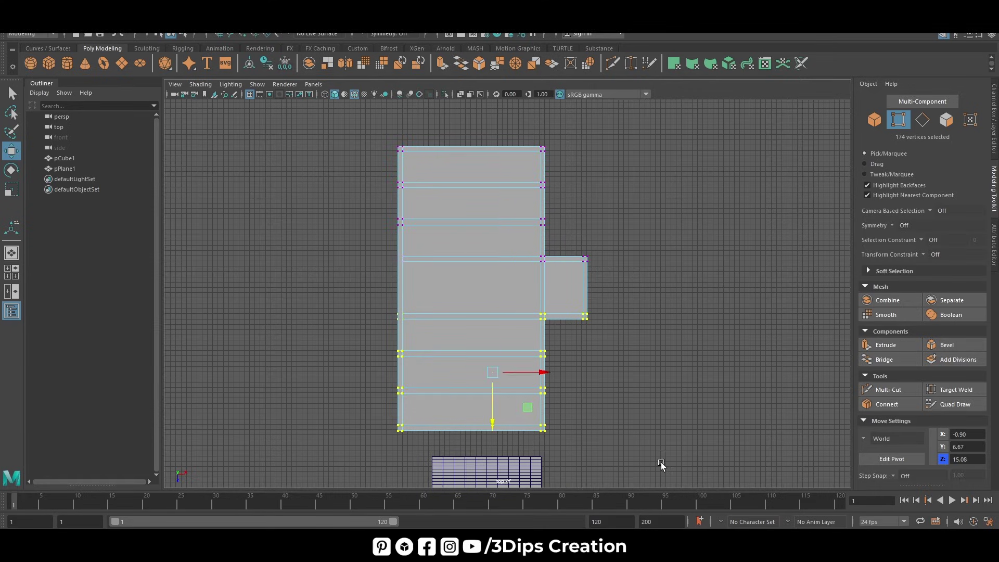
left_click_drag(491, 422, 498, 435)
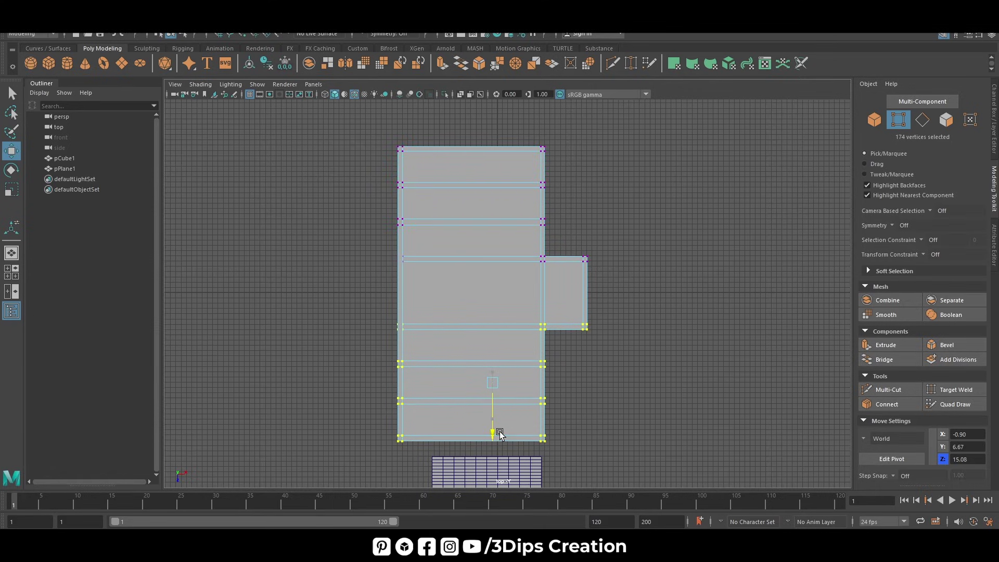
key("space")
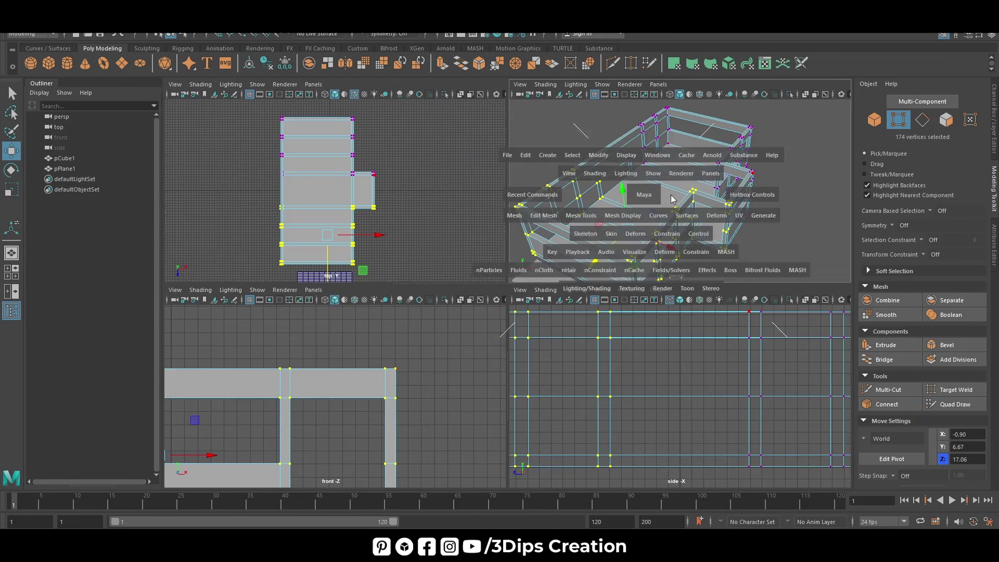
key("space")
mouse_move(647, 279)
left_mouse_down("alt")
mouse_move(611, 326)
mouse_move(545, 310)
left_mouse_up("alt")
right_click_drag(466, 255, 513, 238)
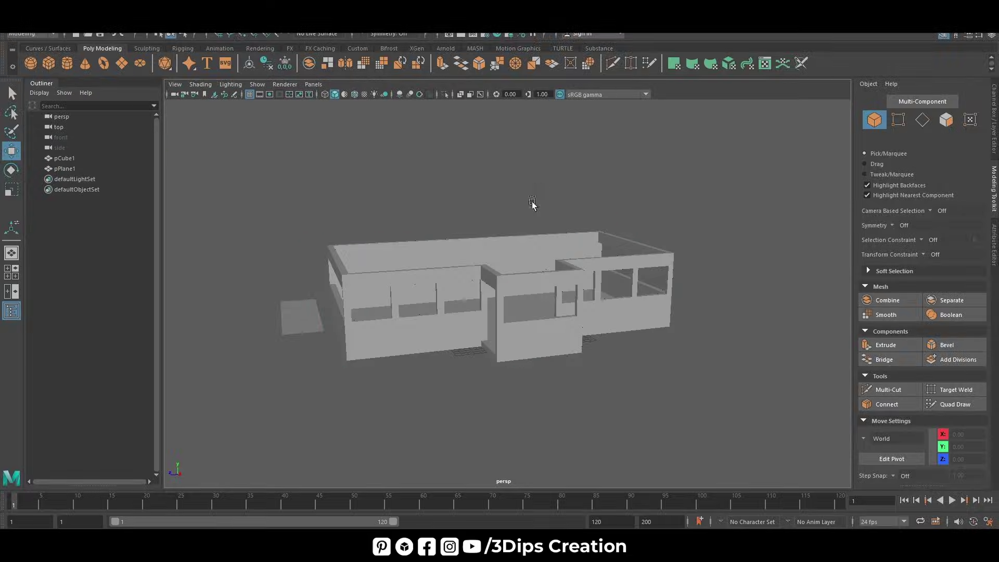
In face mode, select the wall-top faces along the front, porch and right walls
mouse_move(531, 208)
left_mouse_down("alt")
mouse_move(510, 286)
mouse_move(563, 264)
mouse_move(570, 354)
mouse_move(570, 340)
mouse_move(414, 262)
left_mouse_up("alt")
right_click_drag(388, 332, 395, 287)
left_click(374, 329)
scroll(308, 315, "up", 2)
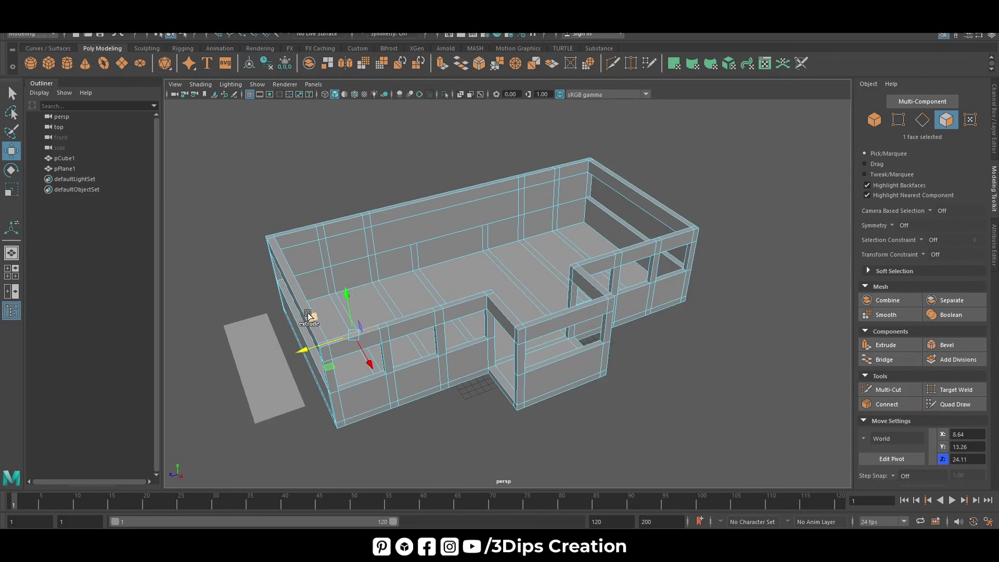
left_click(380, 320, "shift")
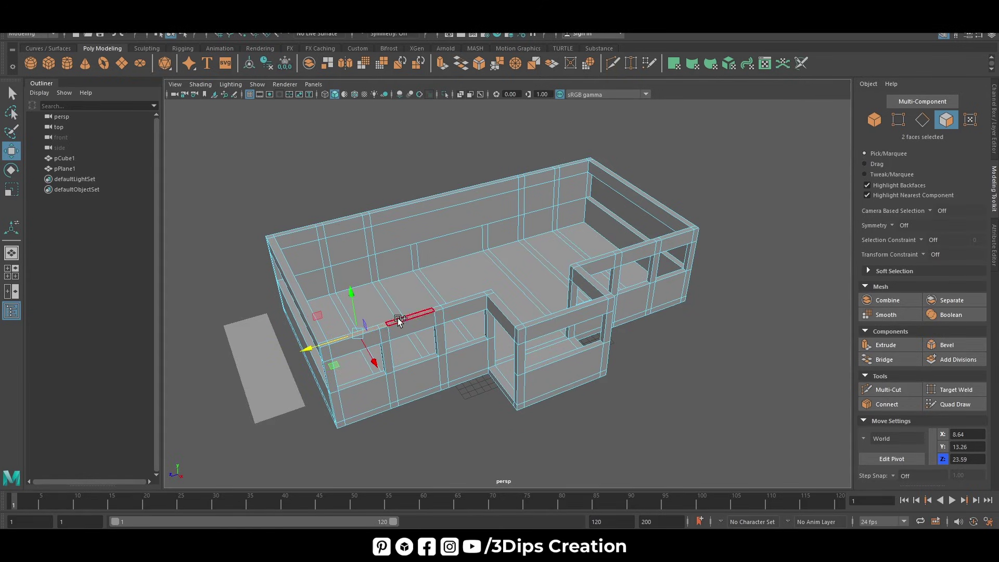
left_click(414, 317, "shift")
left_click(439, 312, "shift")
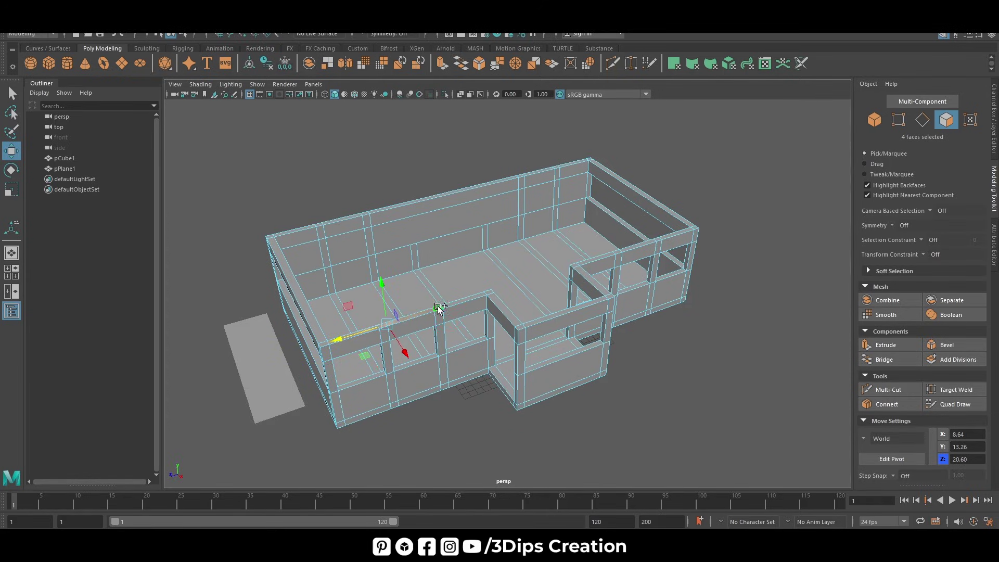
left_click(457, 304, "shift")
left_click(490, 298, "shift")
left_click(505, 315, "shift")
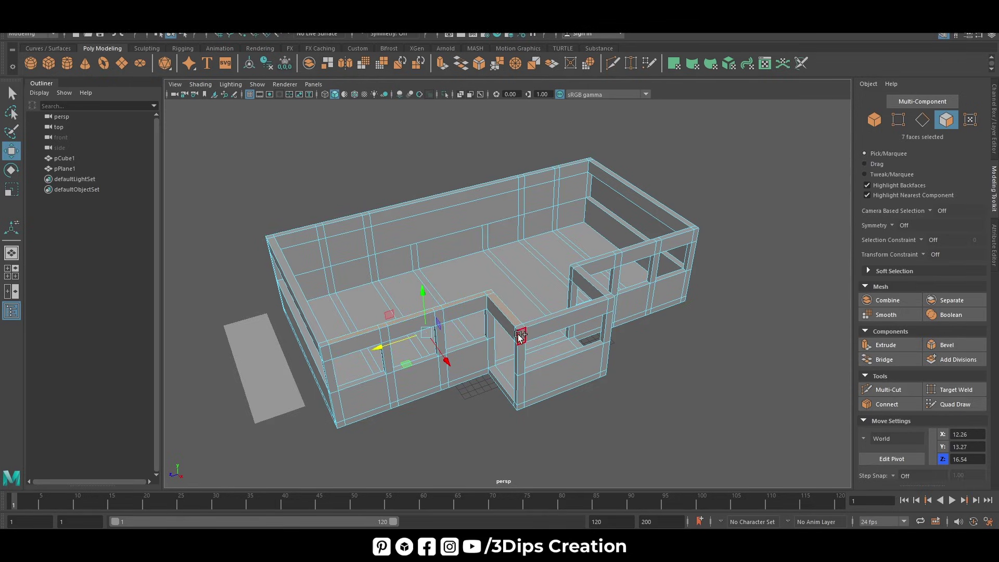
left_click(538, 320, "shift")
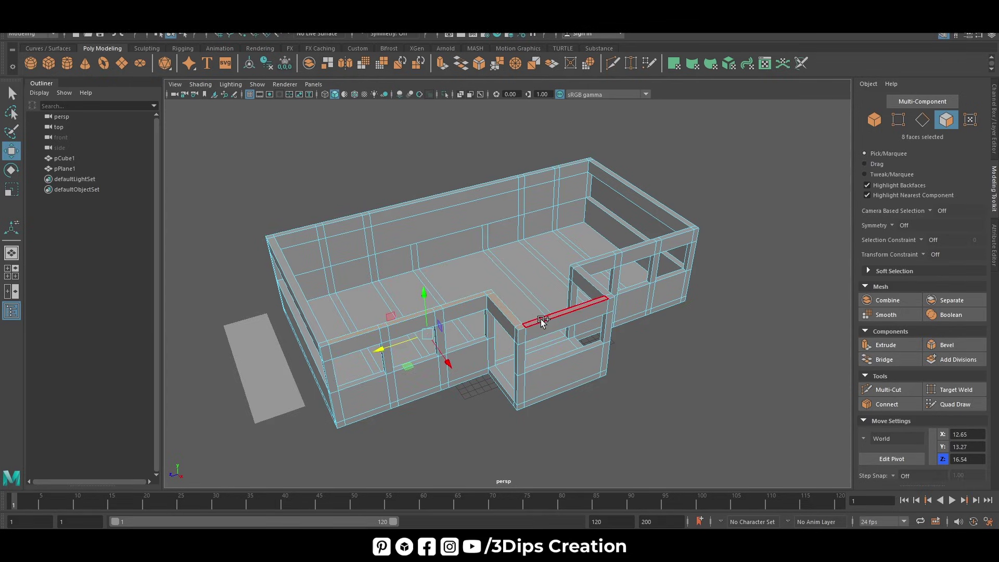
left_click(610, 297, "shift")
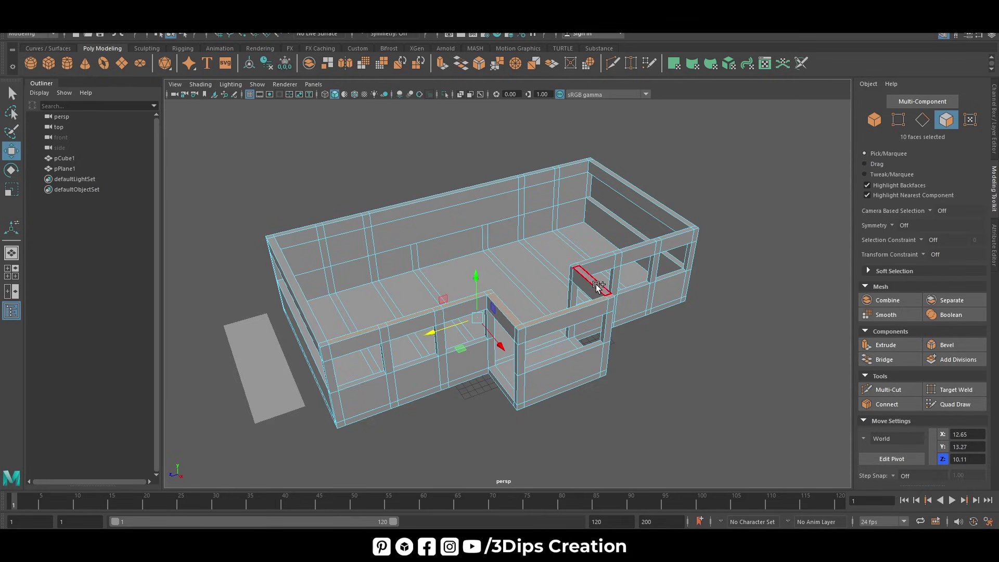
left_click(590, 262, "shift")
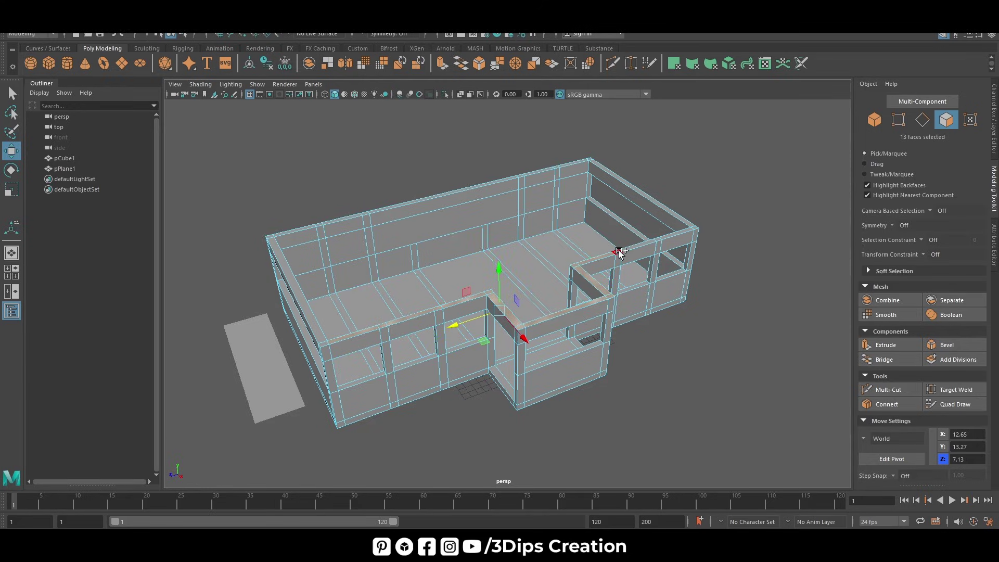
left_click(619, 252, "shift")
left_click(643, 244, "shift")
left_click(656, 240, "shift")
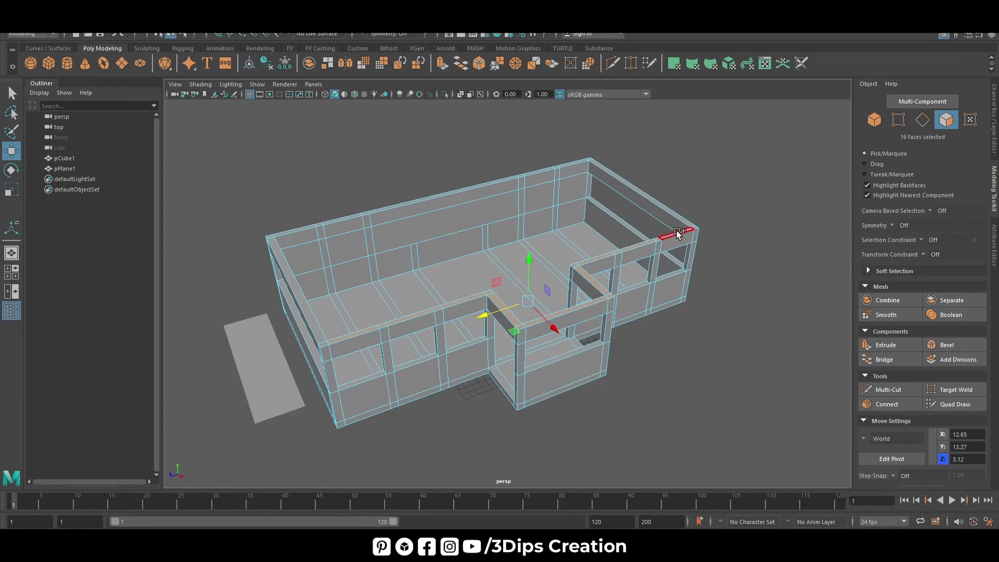
left_click(696, 229, "shift")
left_click(640, 193, "shift")
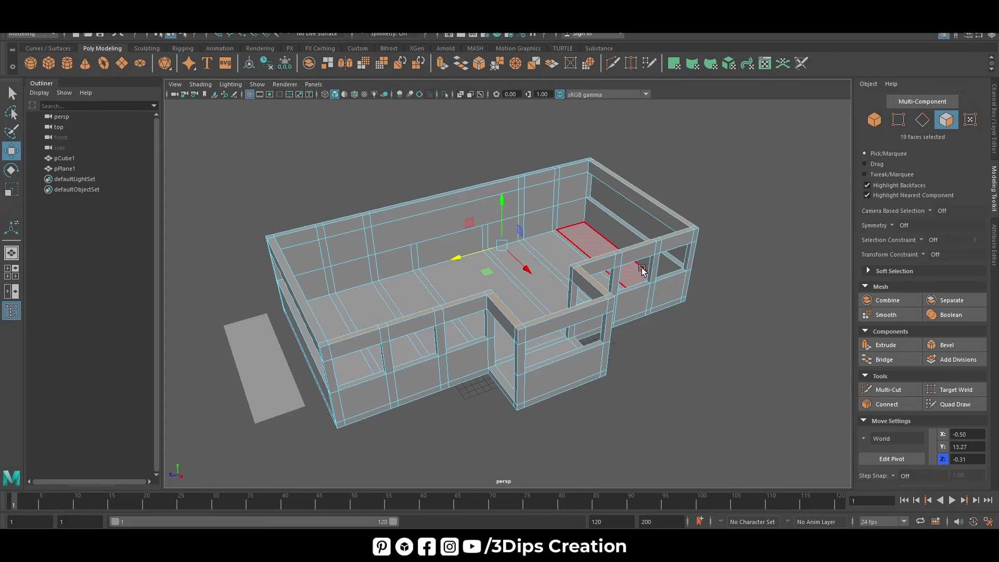
Add the remaining far and side wall-top faces to the selection
mouse_move(346, 345)
left_mouse_down("alt")
mouse_move(442, 382)
mouse_move(607, 352)
left_mouse_up("alt")
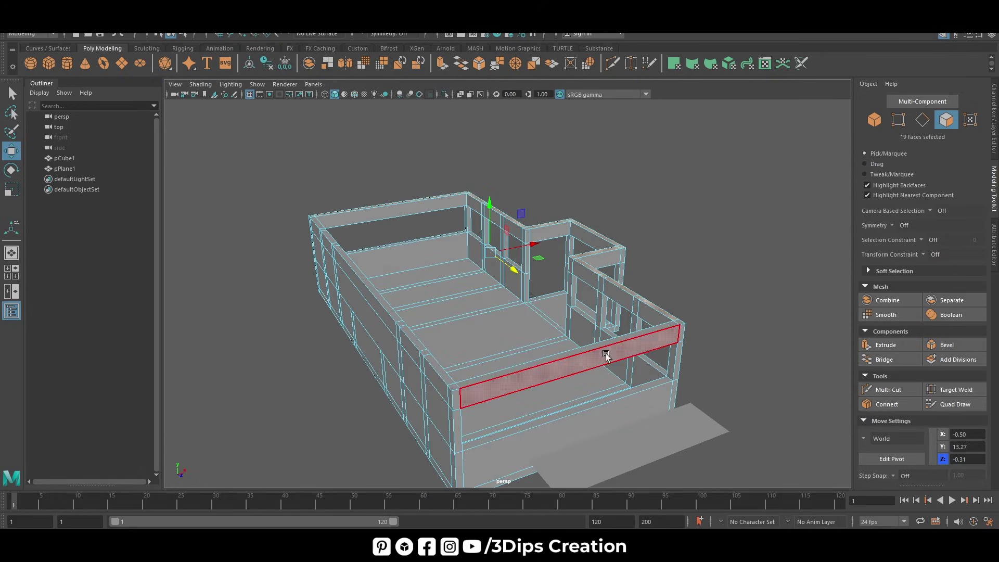
left_click(607, 353, "shift")
left_click(665, 327, "shift")
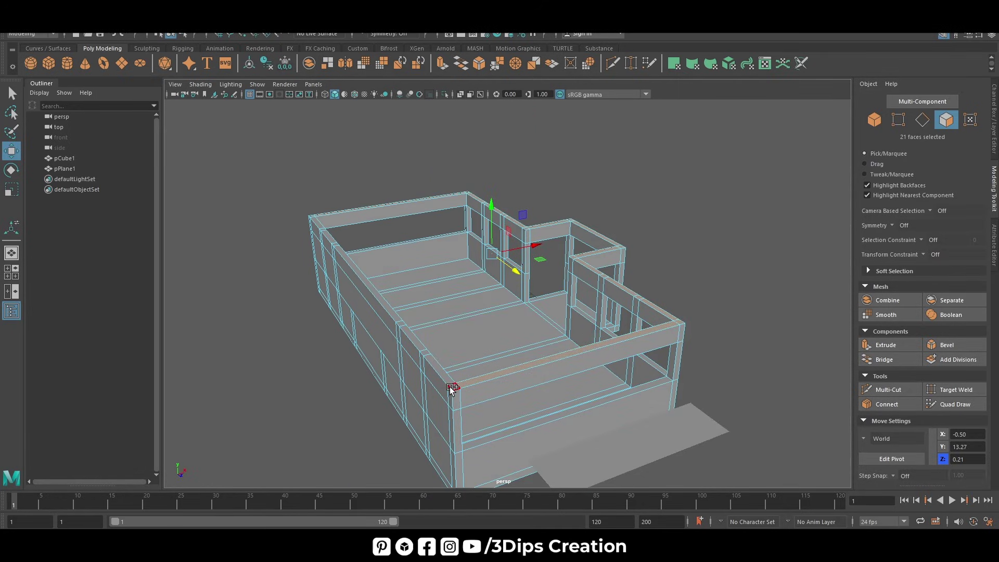
left_click(440, 365, "shift")
left_click(424, 352, "shift")
left_click_drag(424, 352, 434, 416, "alt")
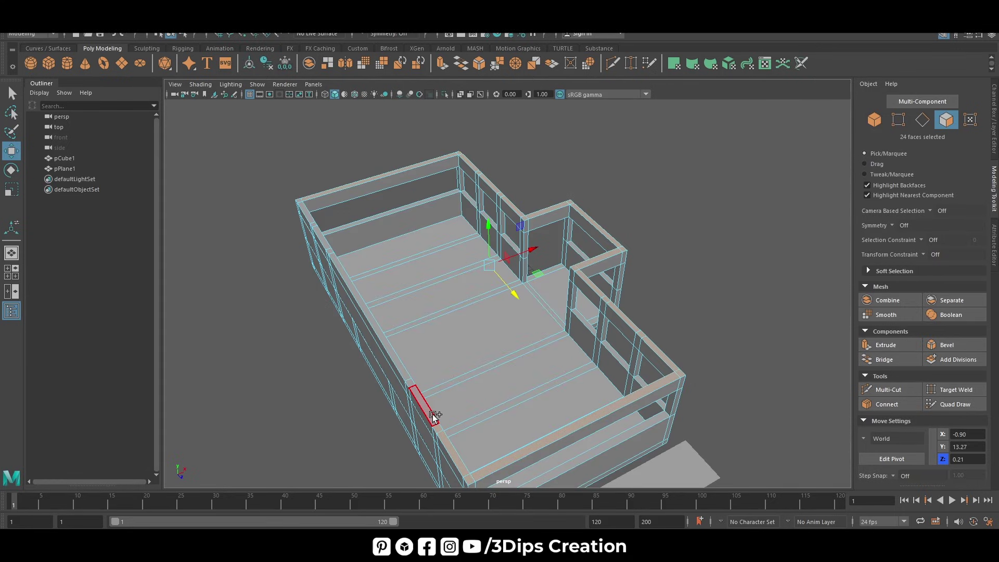
left_click(411, 383, "shift")
left_click(336, 258, "shift")
left_click(328, 242, "shift")
mouse_move(328, 242)
left_mouse_down("alt")
mouse_move(314, 223)
mouse_move(507, 314)
left_mouse_up("alt")
left_click(328, 230, "shift")
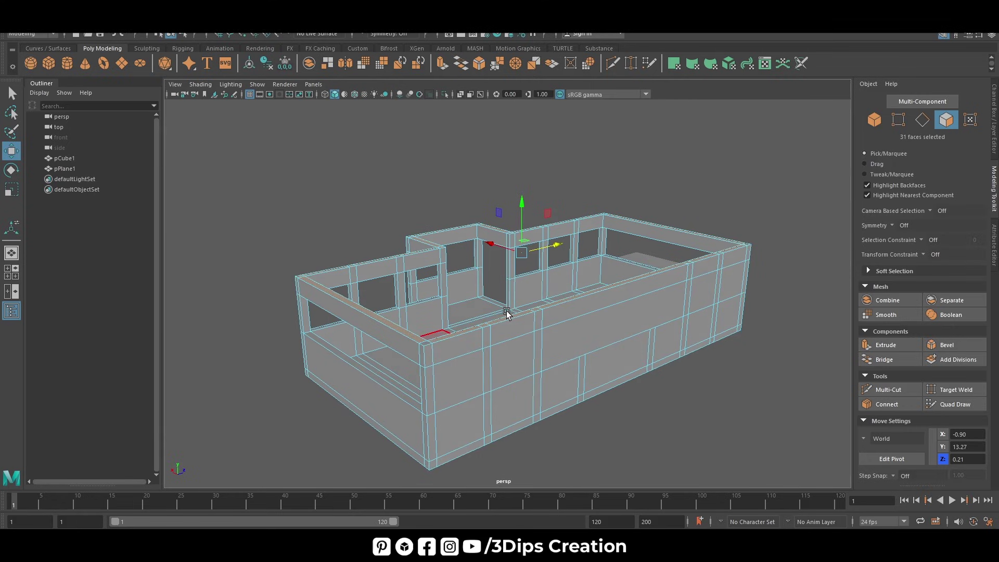
left_click(428, 344, "shift")
mouse_move(415, 397)
left_mouse_down("alt")
mouse_move(348, 383)
mouse_move(314, 351)
mouse_move(688, 453)
mouse_move(776, 431)
mouse_move(596, 415)
mouse_move(491, 298)
left_mouse_up("alt")
Raise the 36 selected wall-top faces to about Y 14.81 in the front view
key("space")
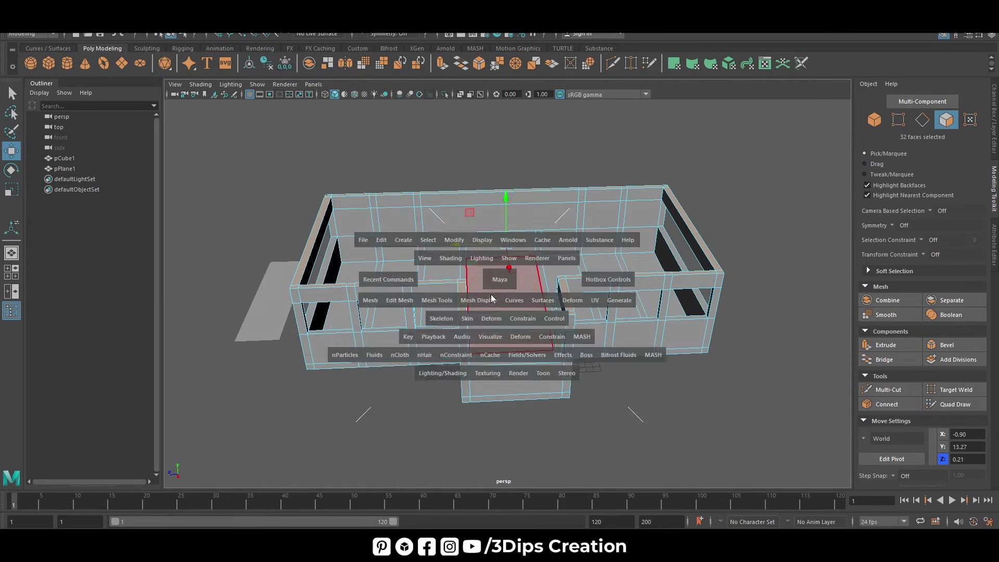
key("space")
scroll(602, 333, "down", 2)
scroll(609, 330, "down", 1)
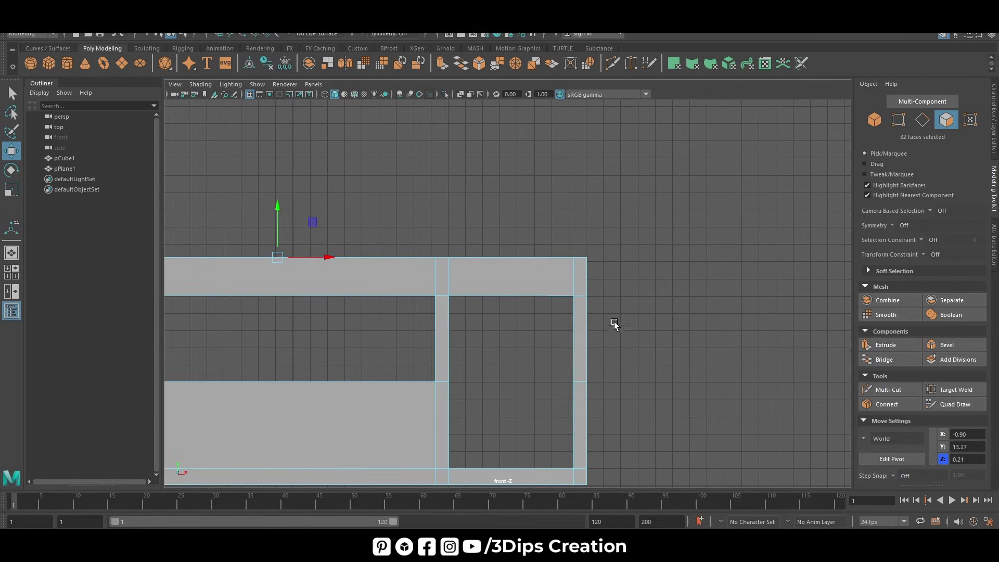
scroll(624, 303, "down", 1)
scroll(627, 318, "down", 1)
scroll(637, 324, "down", 1)
scroll(638, 324, "down", 2)
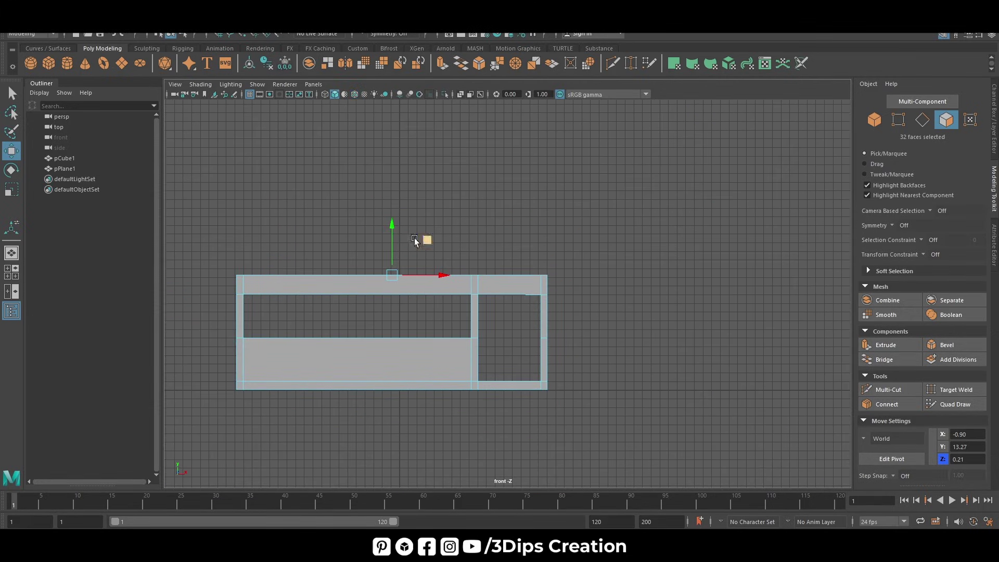
left_click_drag(392, 224, 407, 196)
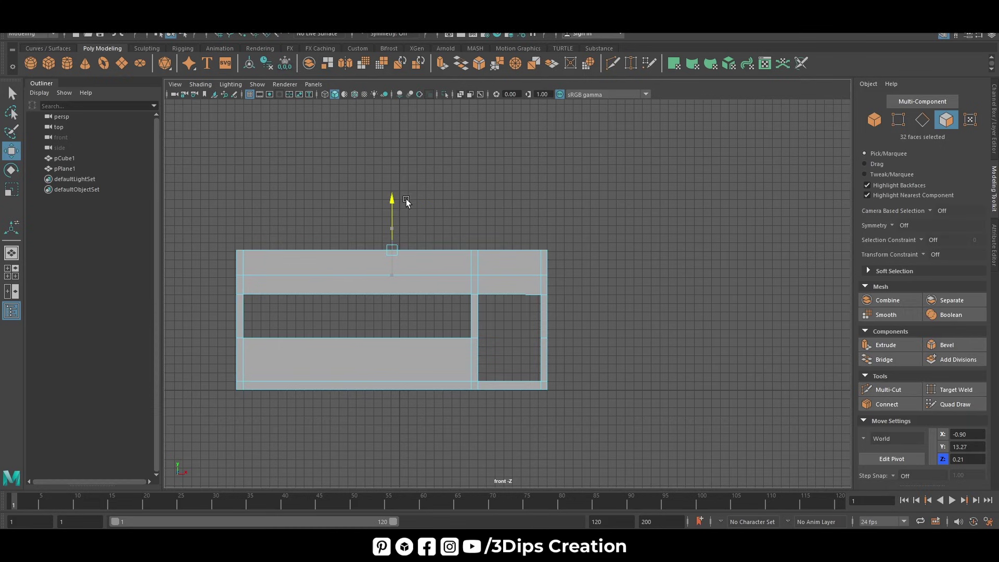
left_click(540, 263, "shift")
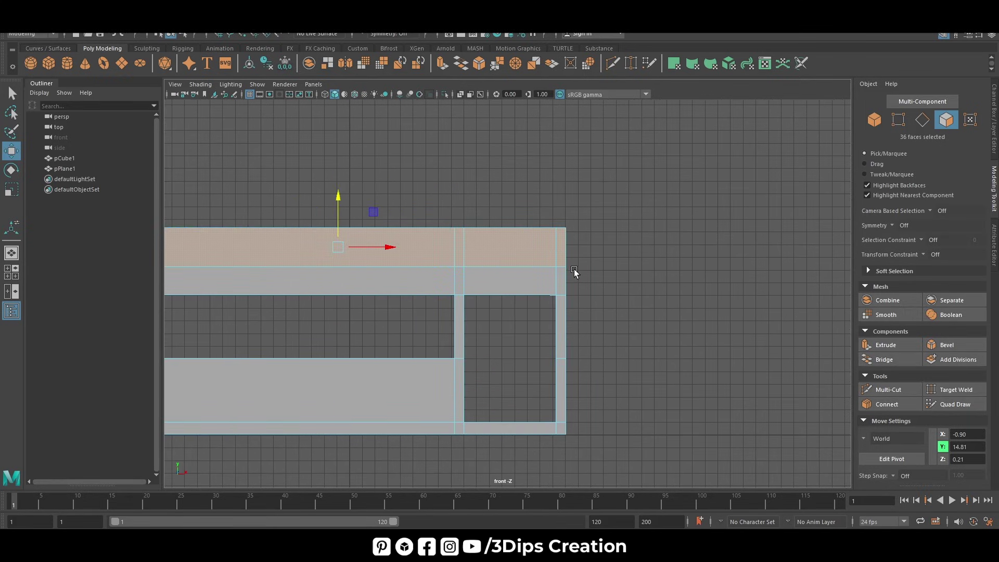
key("space")
key("space")
Extrude the selected wall-top band with thickness 1.5 to form the roof rim
key("r")
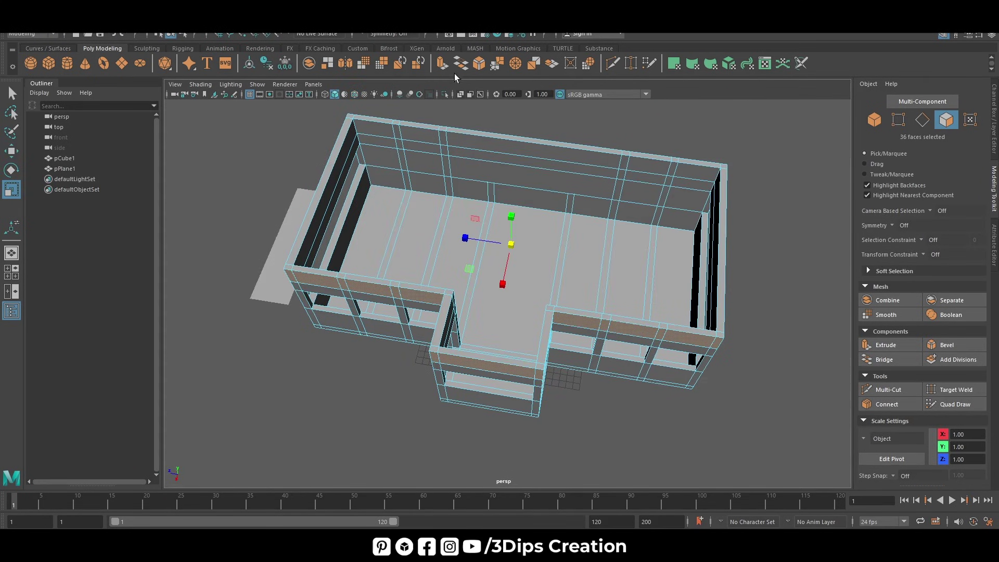
left_click(443, 65)
left_click_drag(261, 365, 270, 365)
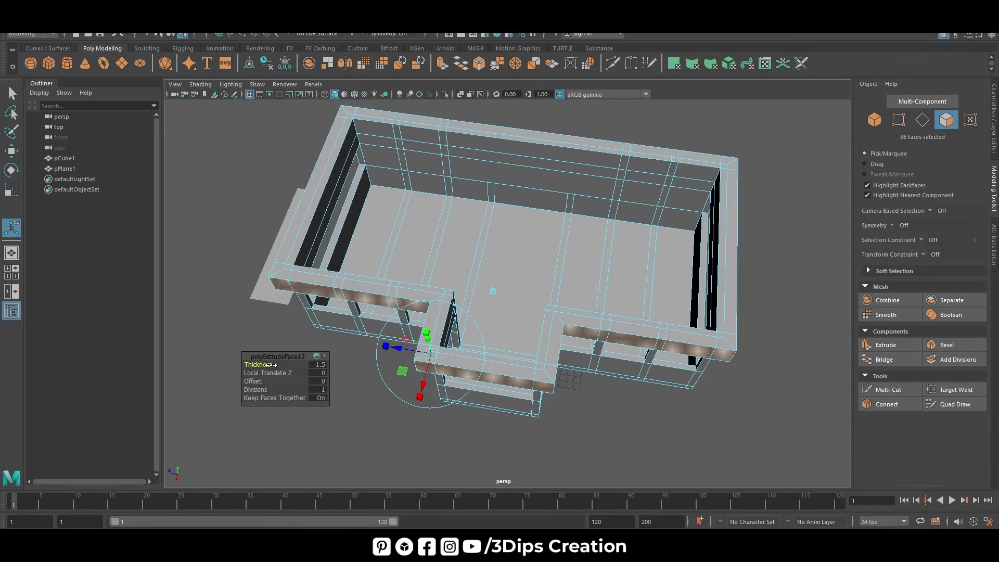
mouse_move(424, 426)
left_mouse_down("alt")
mouse_move(437, 383)
mouse_move(438, 407)
mouse_move(448, 390)
mouse_move(494, 380)
left_mouse_up("alt")
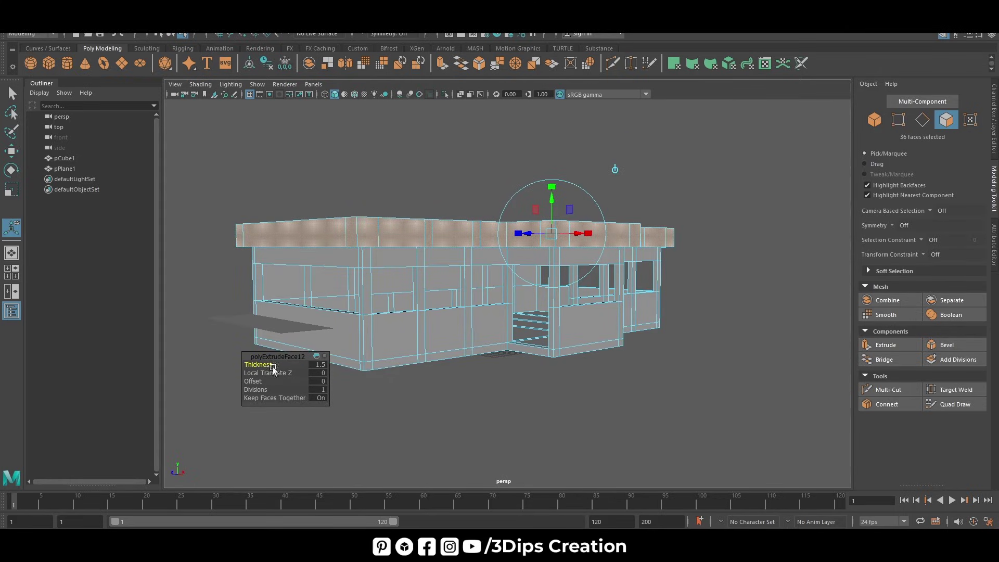
mouse_move(264, 365)
left_mouse_down("alt")
mouse_move(379, 406)
mouse_move(386, 375)
mouse_move(357, 392)
mouse_move(403, 405)
mouse_move(359, 303)
mouse_move(294, 310)
mouse_move(297, 299)
left_mouse_up("alt")
key("w")
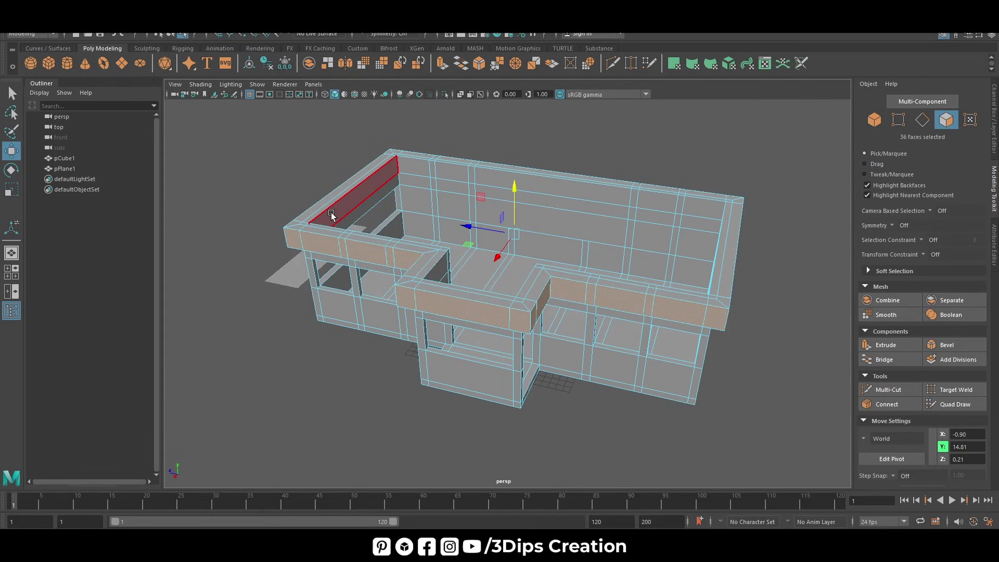
Return to Object Mode, clear the selection, and enable Wireframe on Shaded
left_click(338, 211)
mouse_move(355, 248)
left_mouse_down("alt")
mouse_move(310, 306)
mouse_move(519, 191)
mouse_move(630, 198)
mouse_move(572, 207)
left_mouse_up("alt")
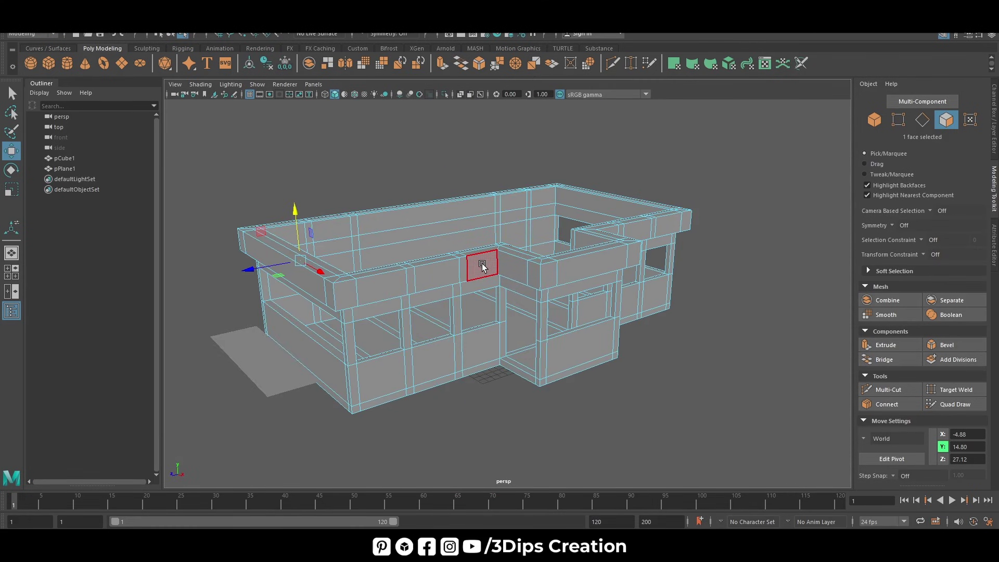
right_click_drag(483, 266, 528, 248)
left_click(560, 383)
scroll(560, 383, "up", 2)
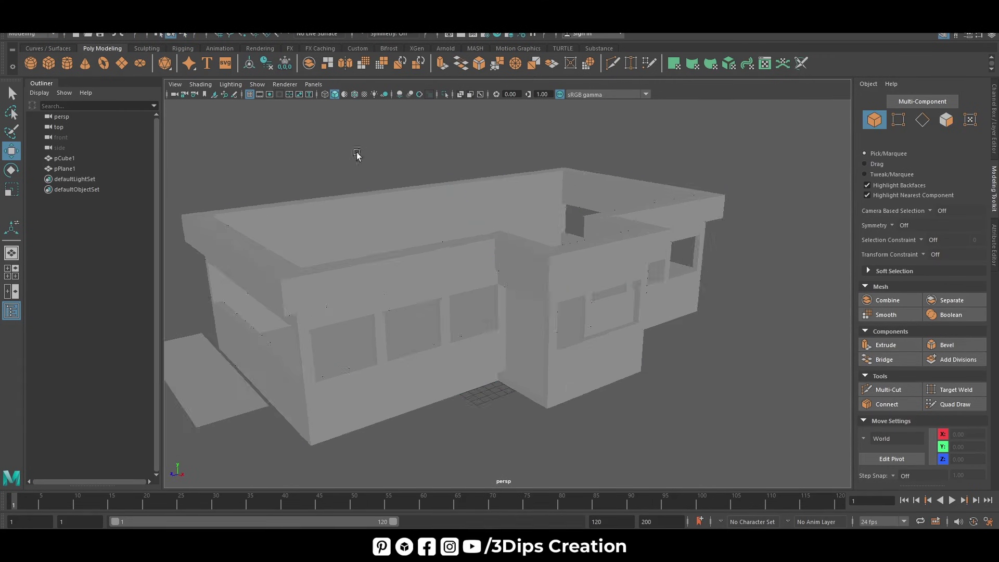
left_click(355, 94)
mouse_move(660, 381)
left_mouse_down("alt")
mouse_move(651, 352)
mouse_move(653, 374)
left_mouse_up("alt")
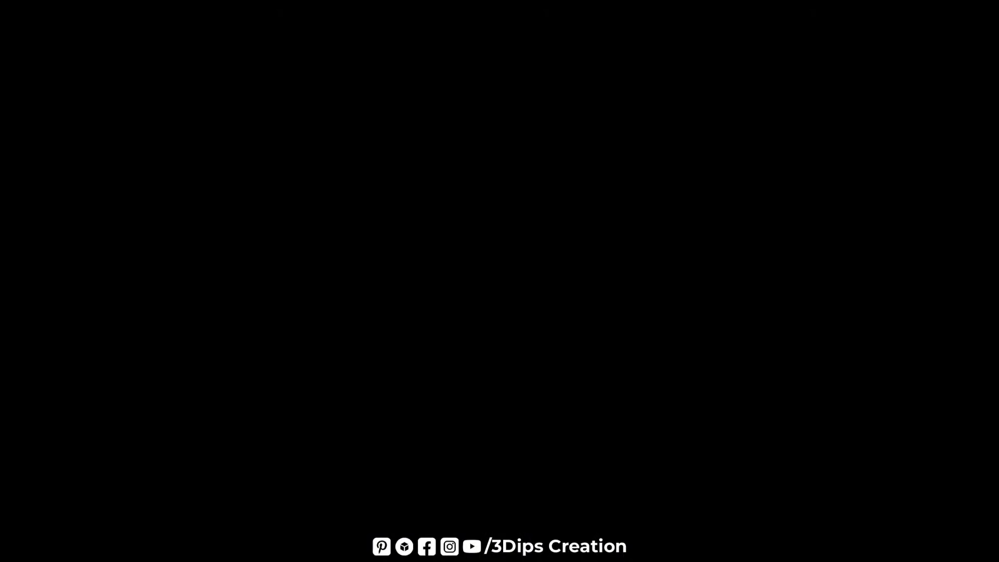